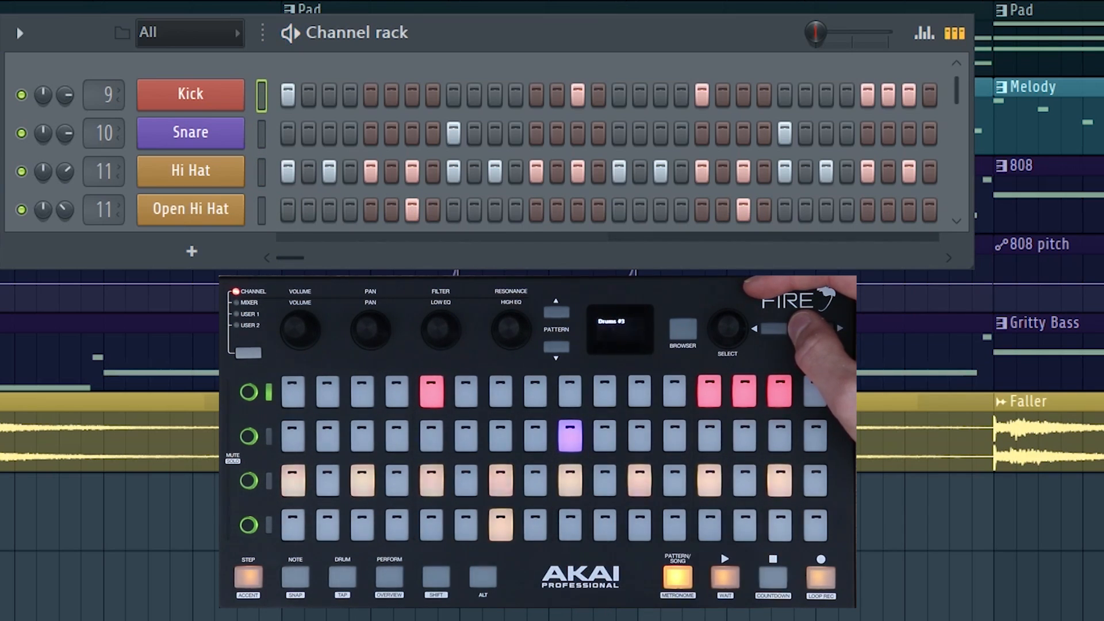
Select the Hi Hat channel and check its note pitches in the channel rack's graph editor, closing the editor again
click(262, 172)
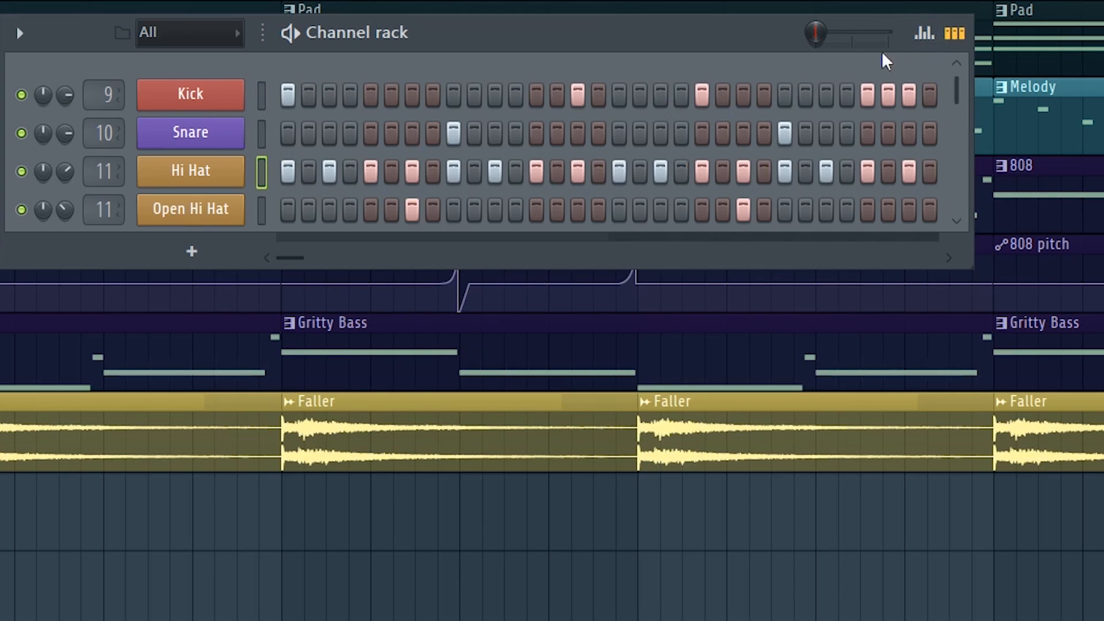
click(923, 33)
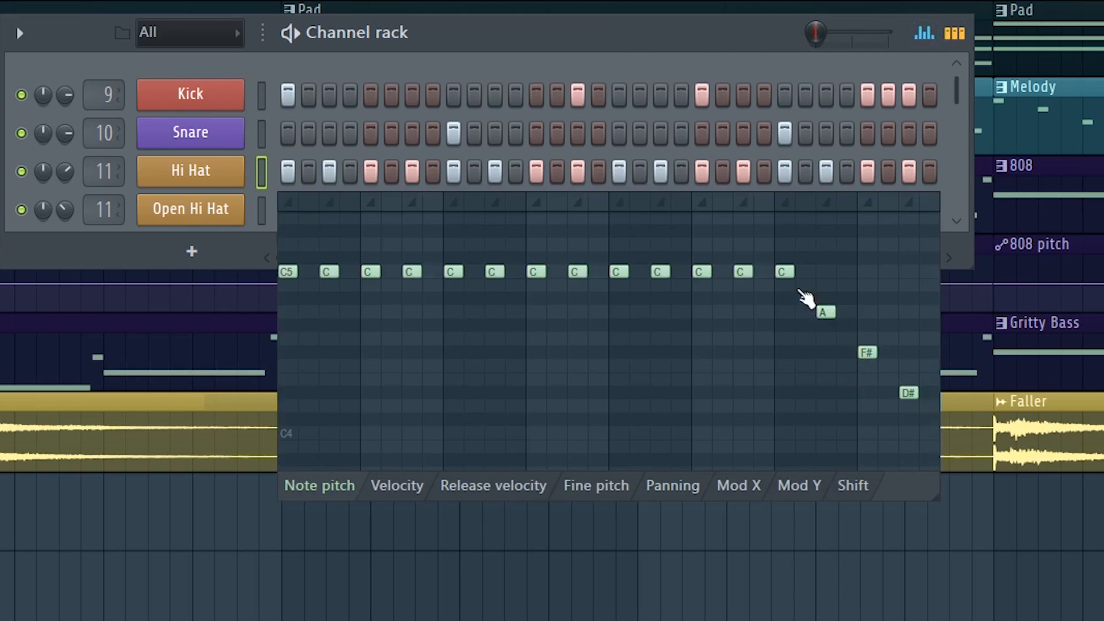
click(924, 34)
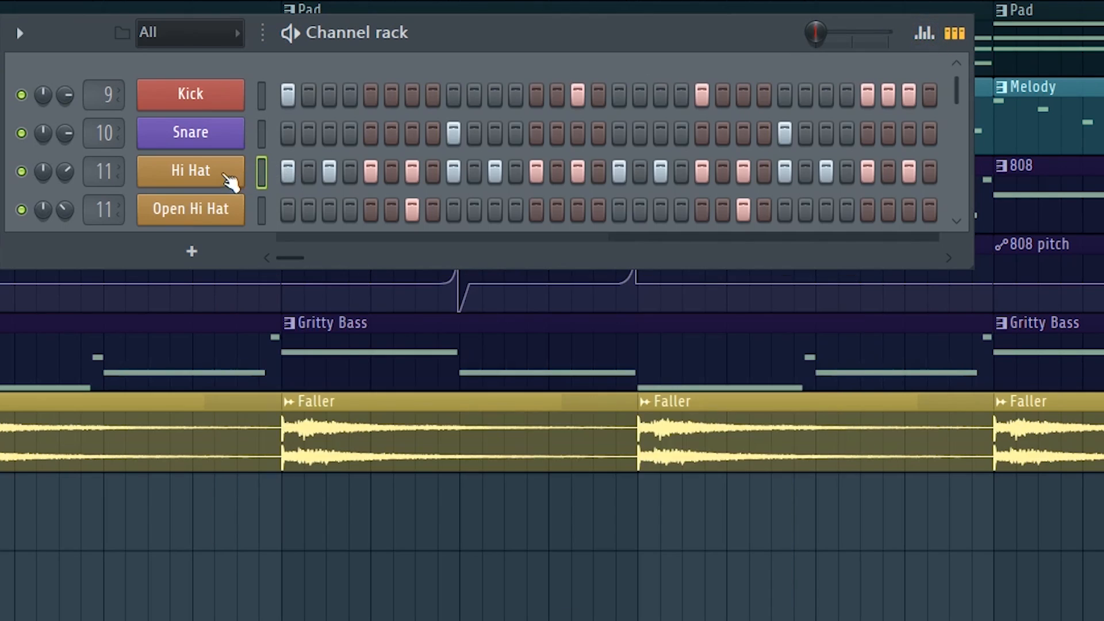
Open the Hi Hat channel in the piano roll and play back its pattern, stopping after a short listen
right_click(222, 179)
click(319, 171)
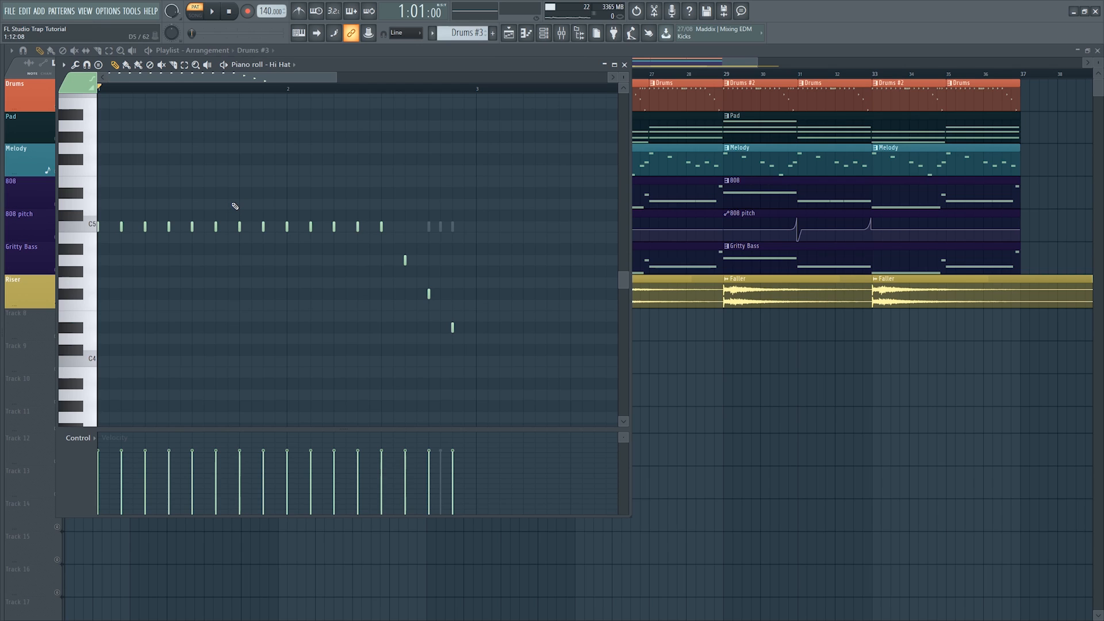
key(space)
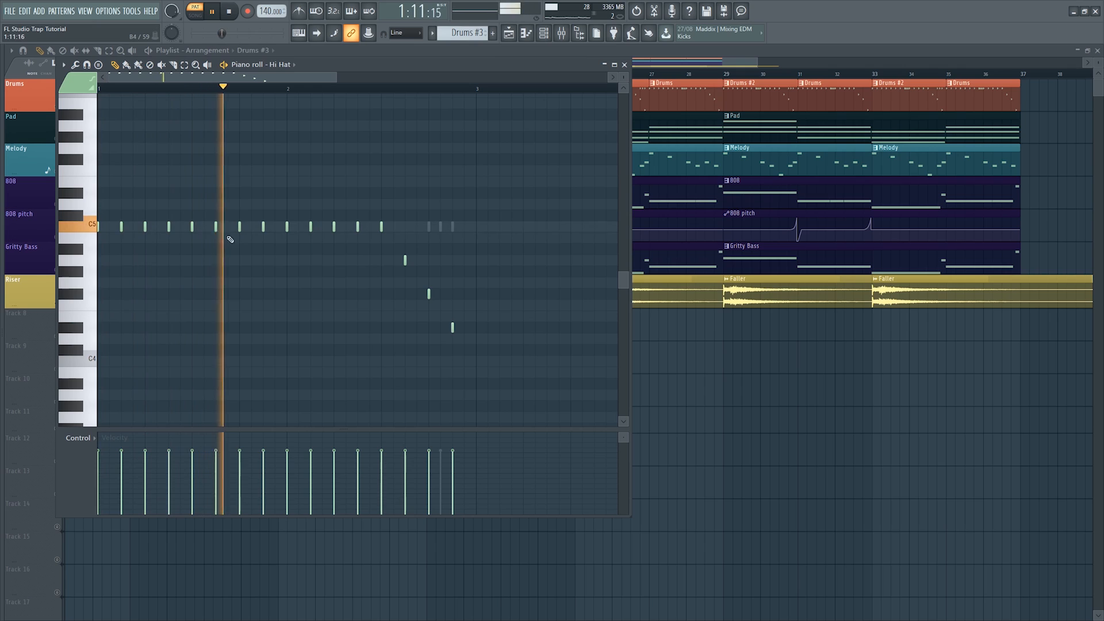
key(space)
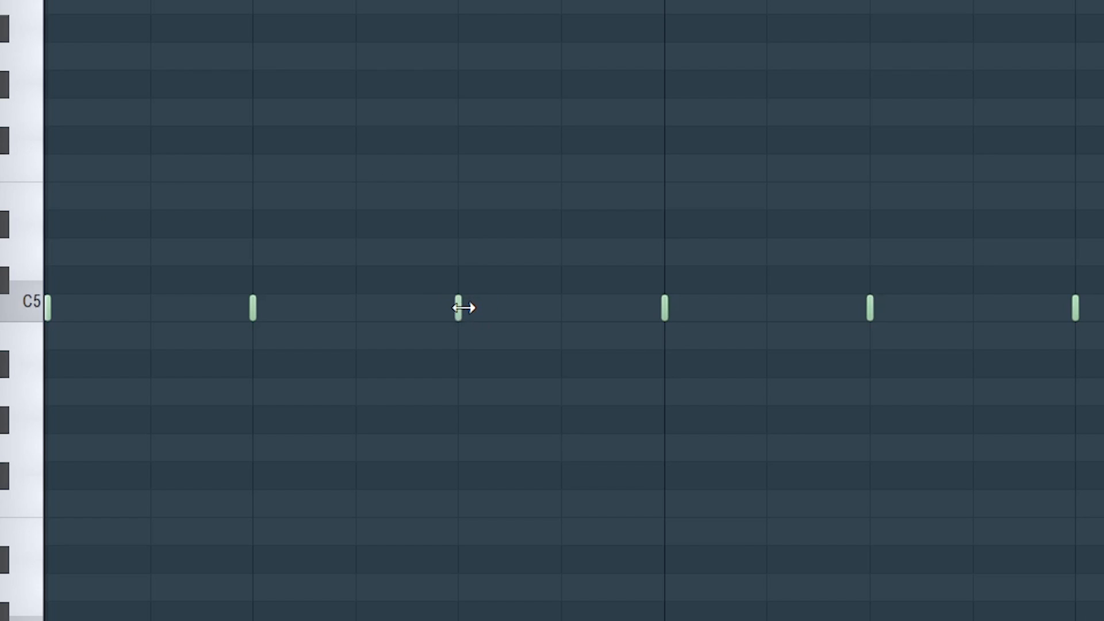
Lengthen one C5 hi-hat note to reach the next note, select it and chop it into a roll with the Chopper's default pattern
drag(496, 312, 659, 332)
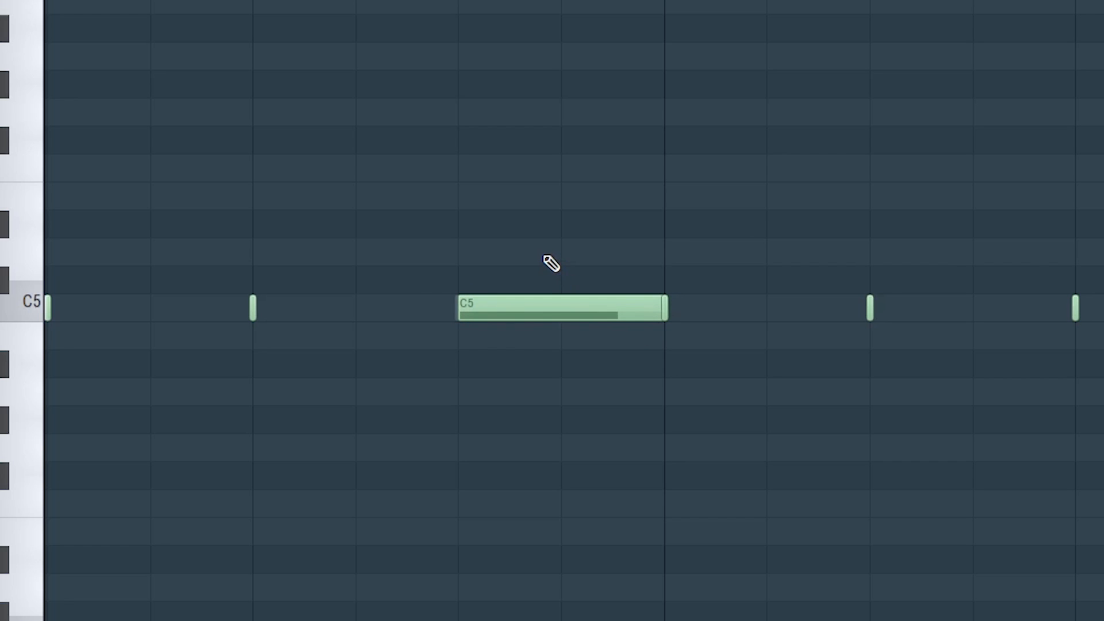
drag(592, 184, 529, 460)
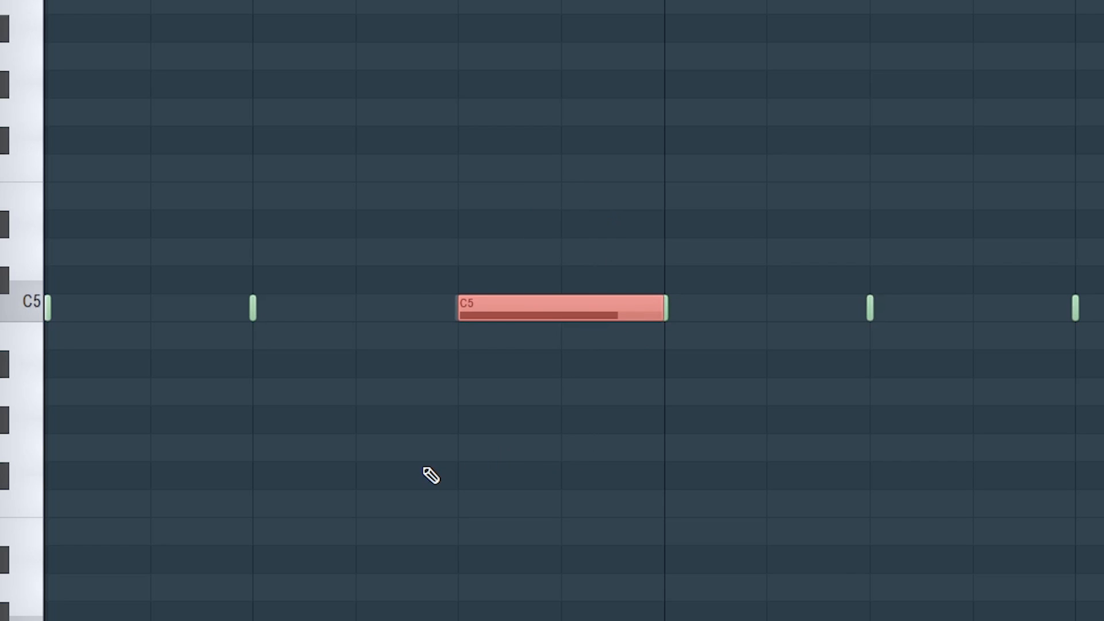
key(alt+u)
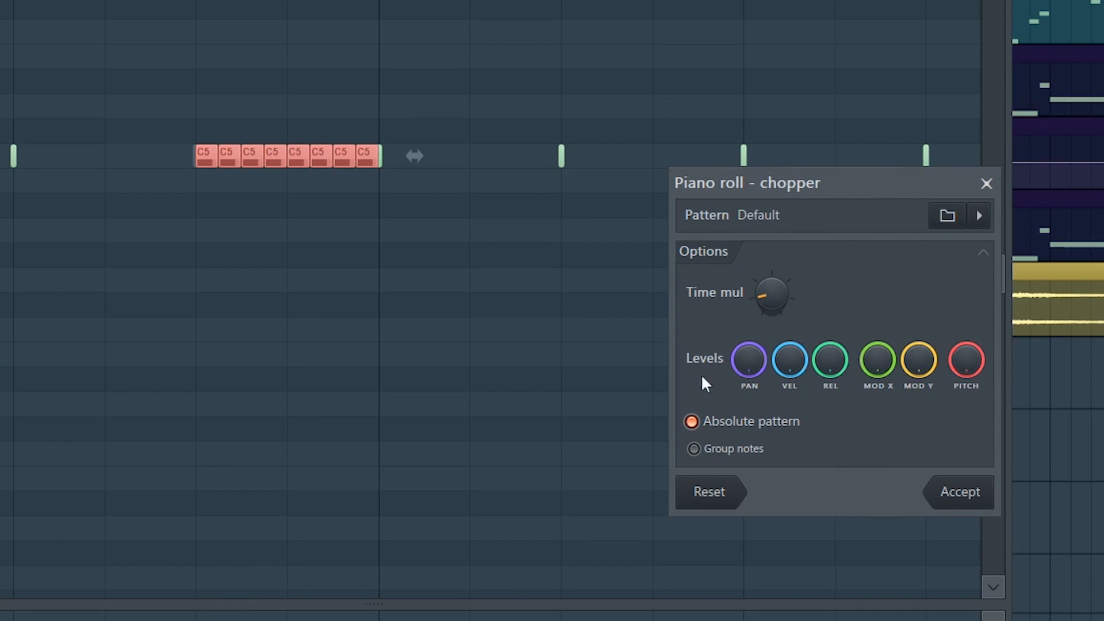
drag(772, 294, 771, 242)
drag(771, 294, 771, 322)
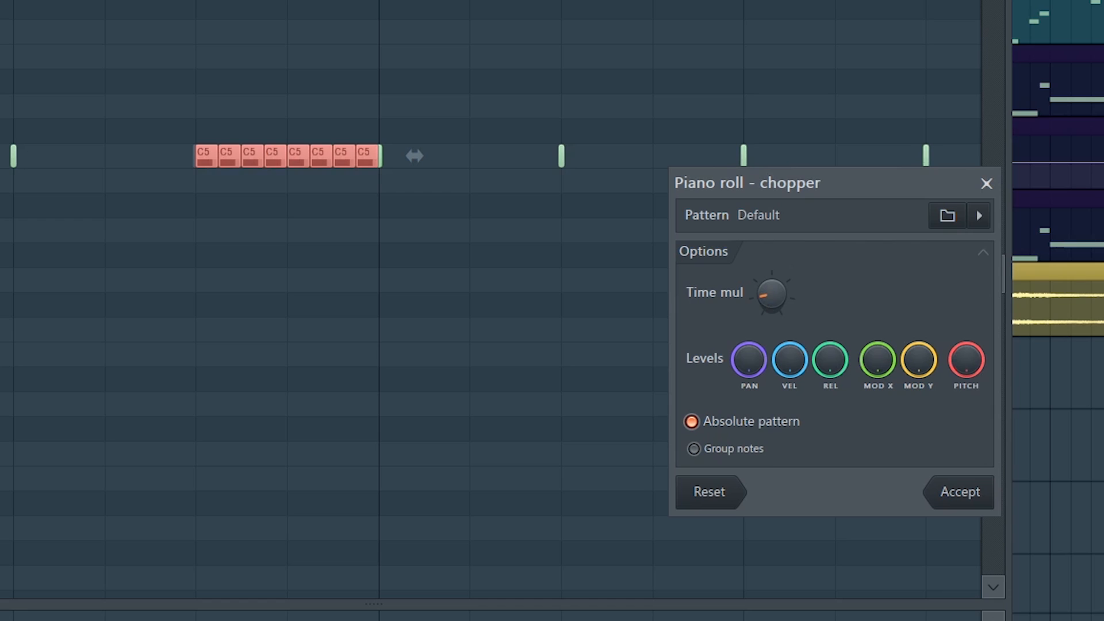
click(970, 495)
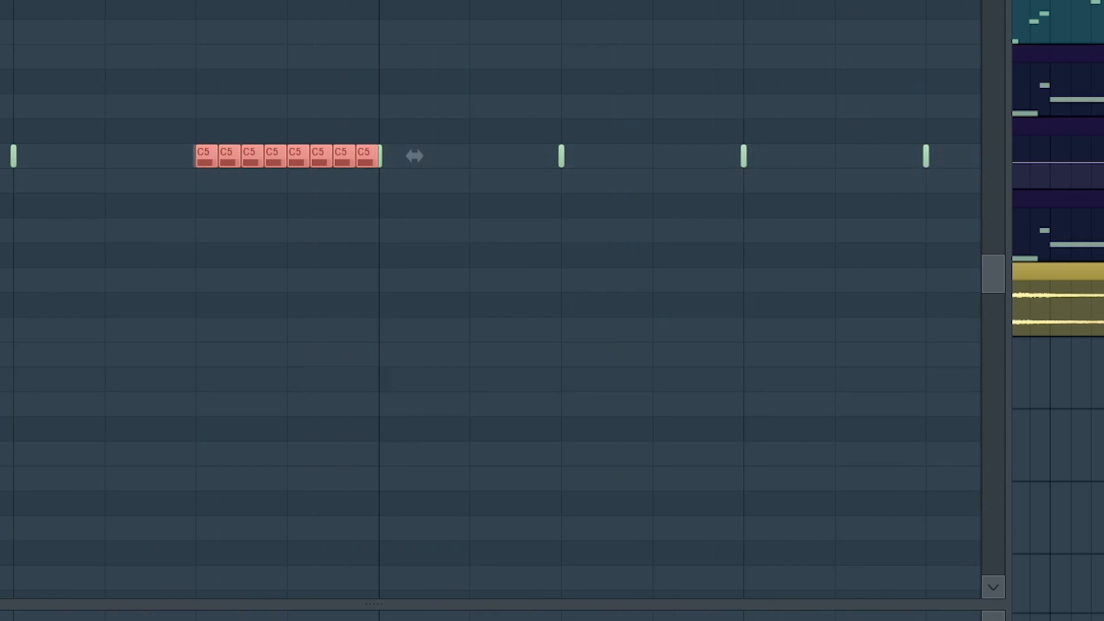
scroll(285, 58, down, 5)
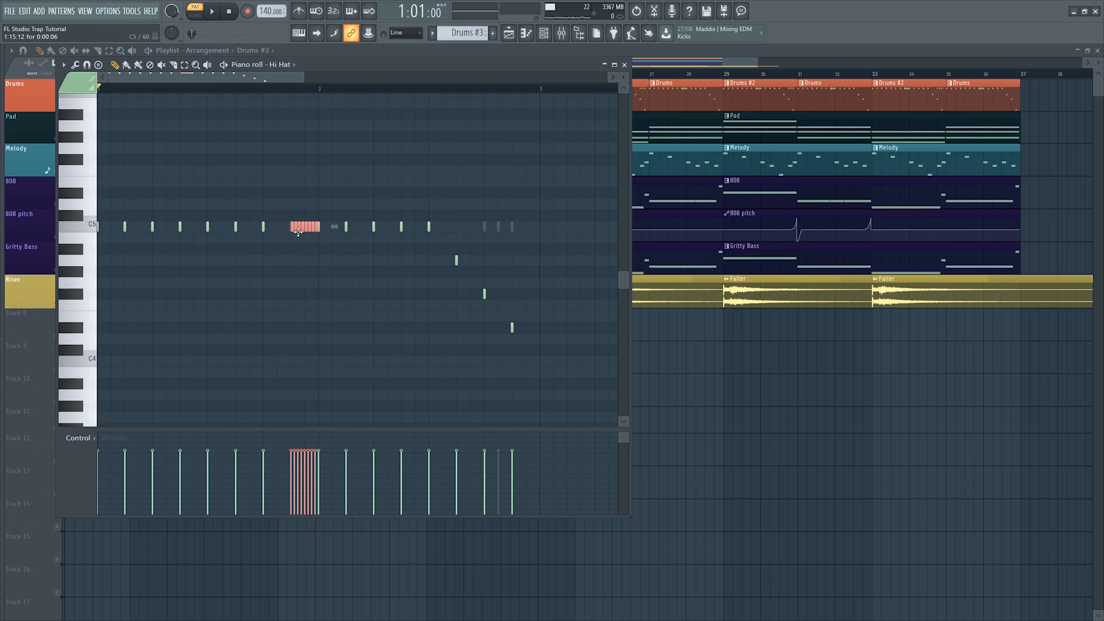
click(626, 66)
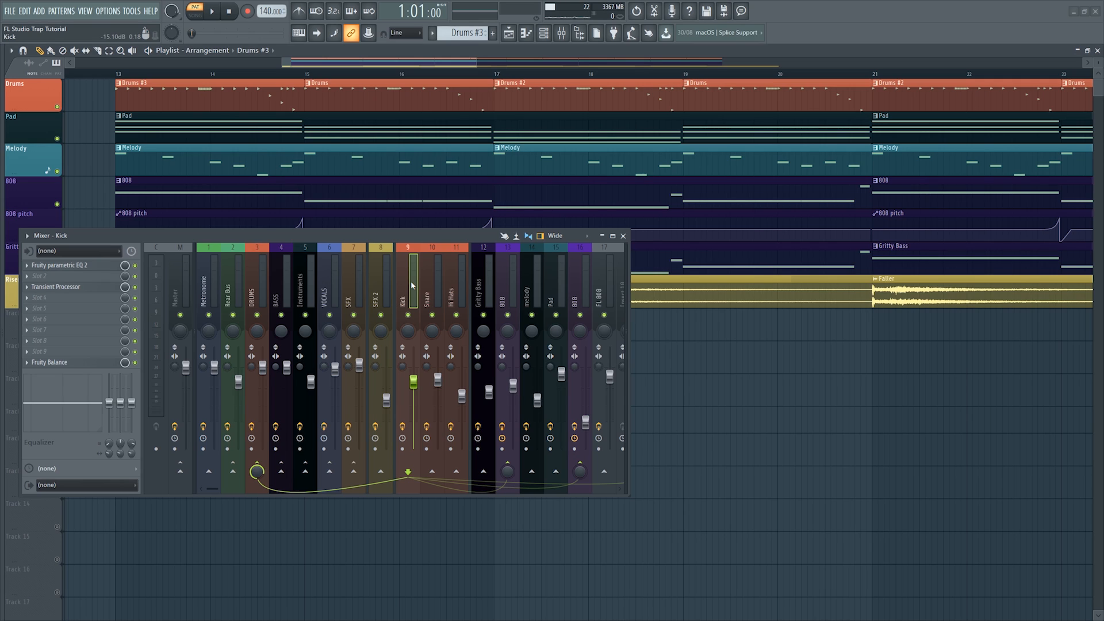
Inspect the Fruity parametric EQ 2 and Transient Processor on the Kick mixer track, closing each effect and the mixer
click(86, 266)
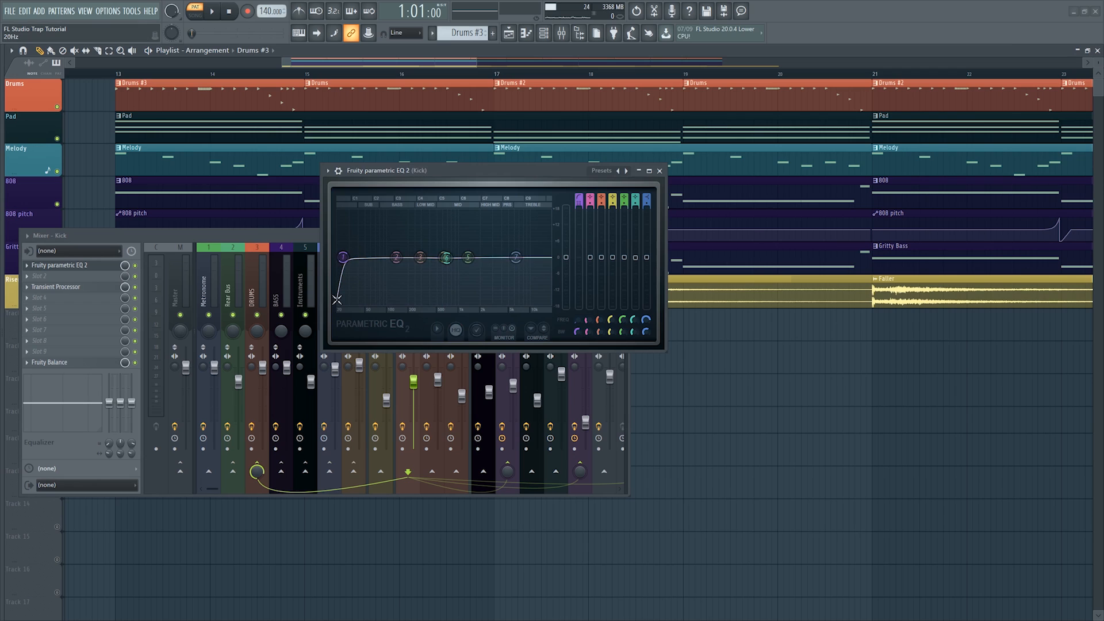
click(661, 170)
click(100, 289)
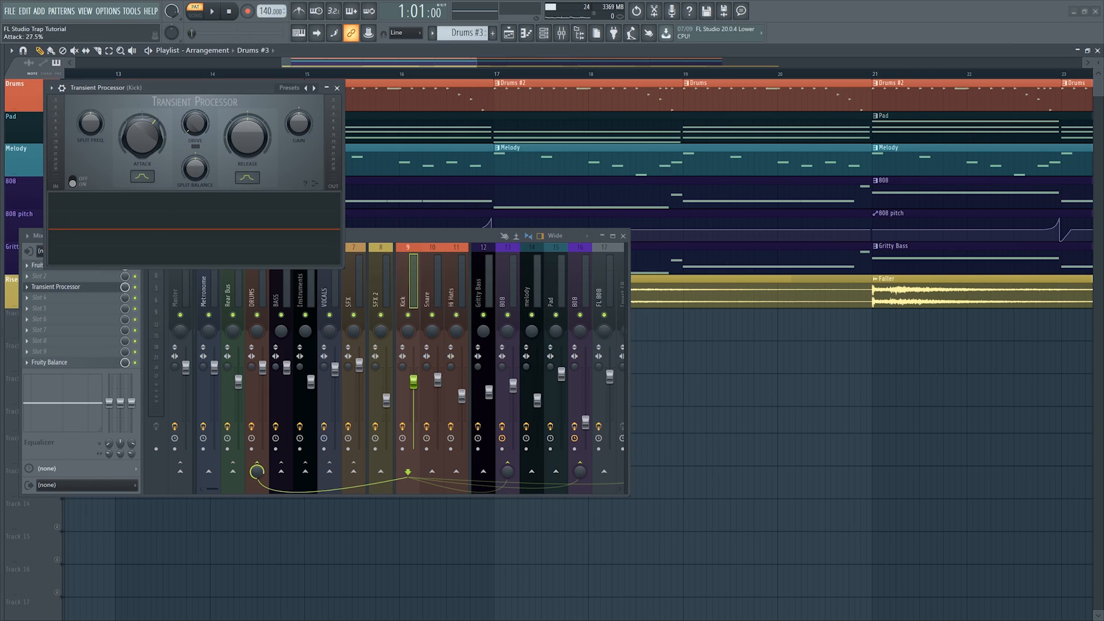
click(337, 88)
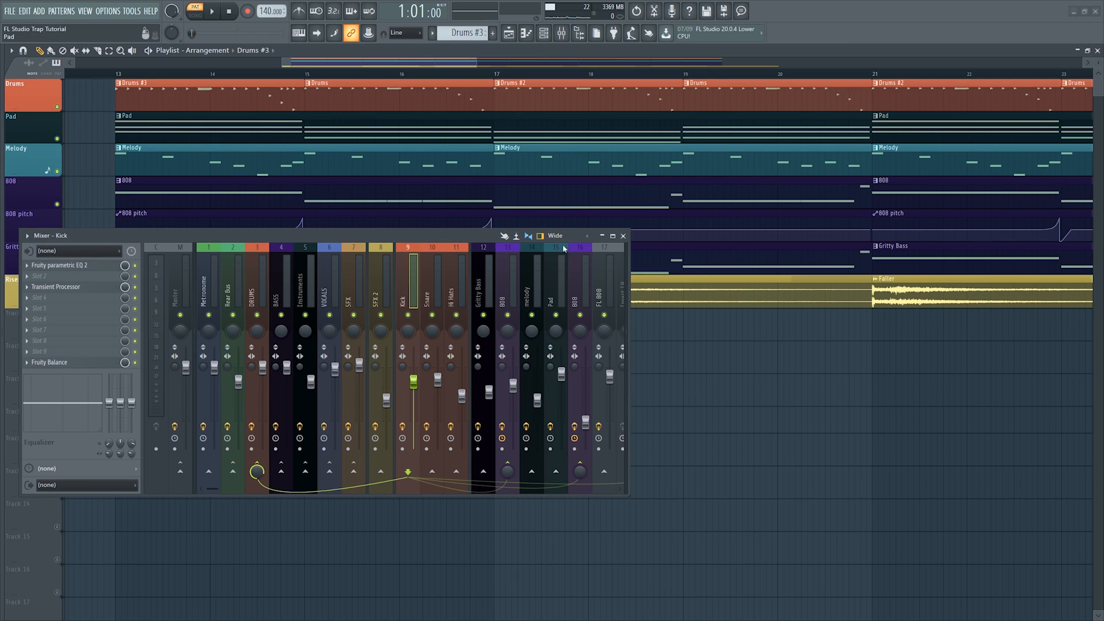
drag(477, 242, 481, 255)
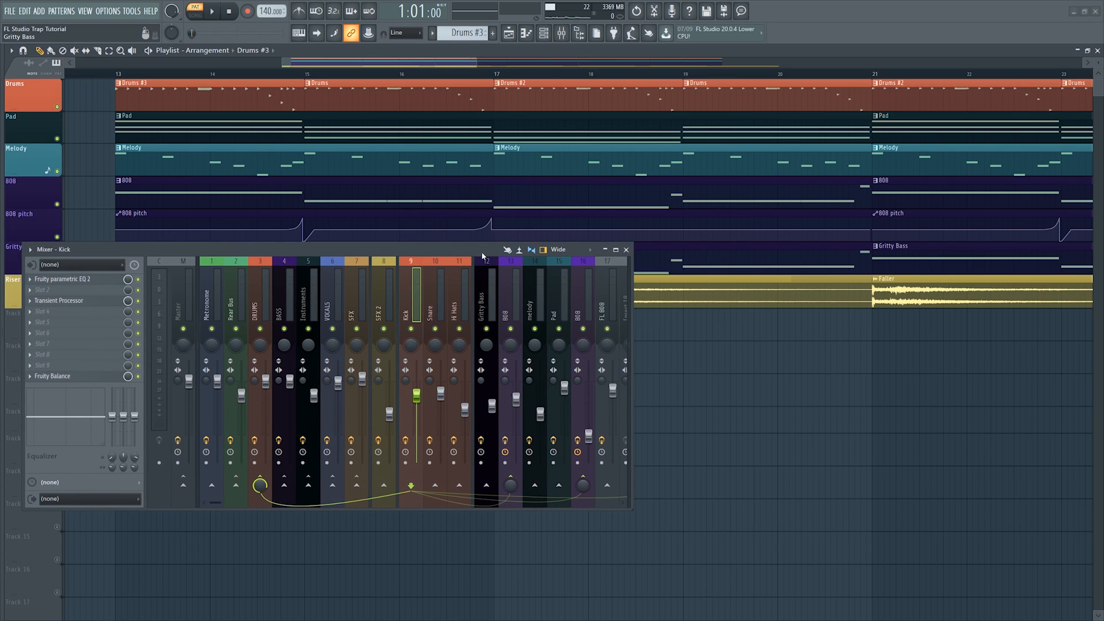
click(625, 249)
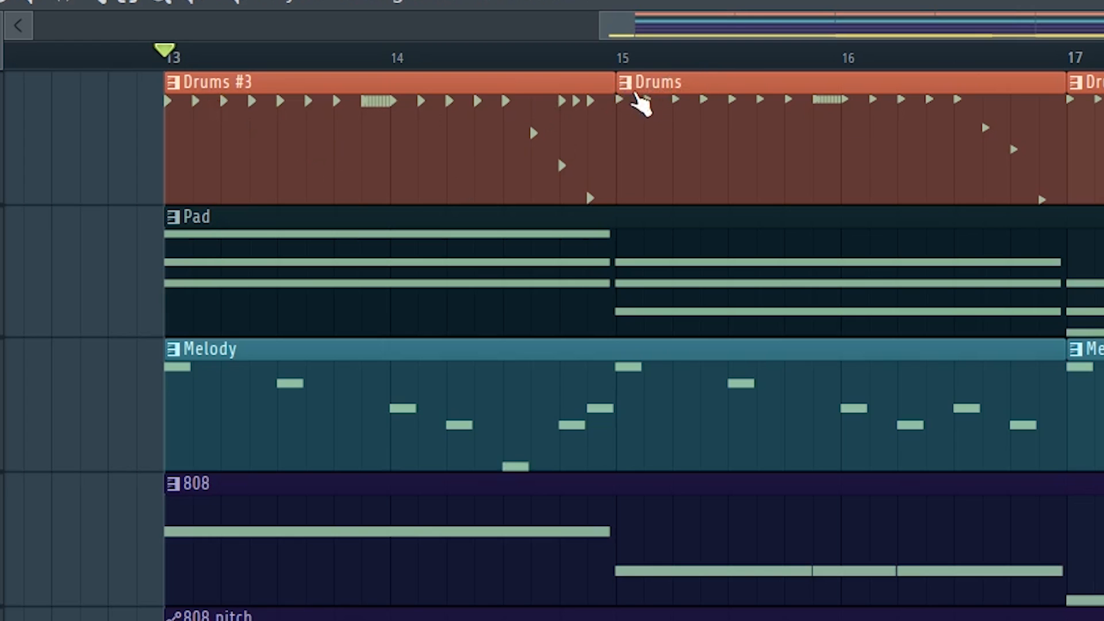
Solo the 808 track in the playlist and unmute the 808 pitch automation track along with it
right_click(308, 87)
click(970, 73)
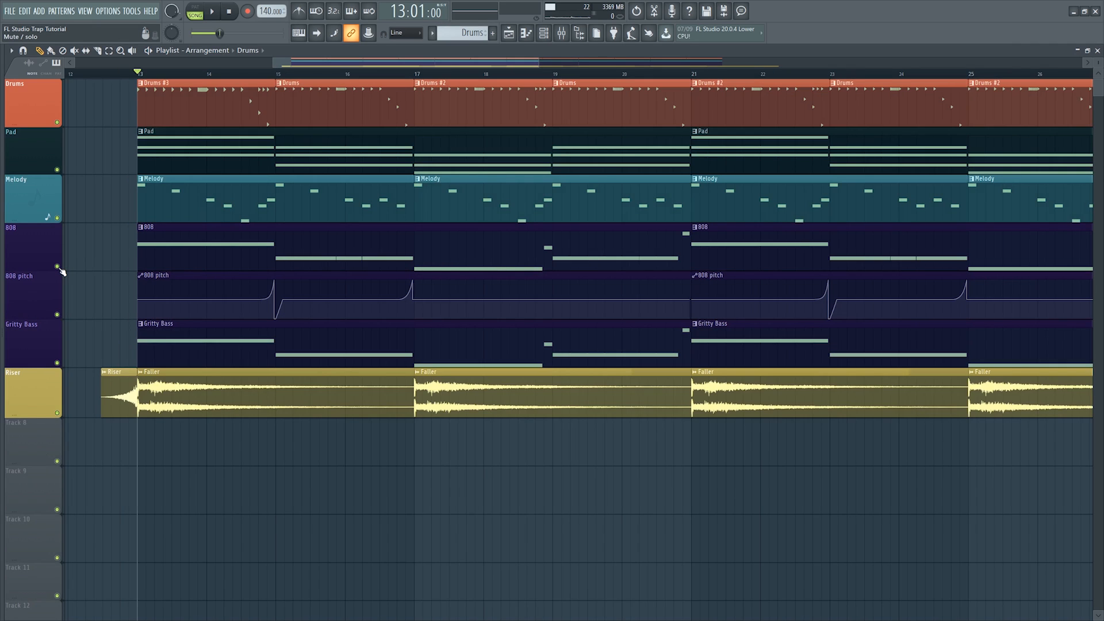
right_click(58, 267)
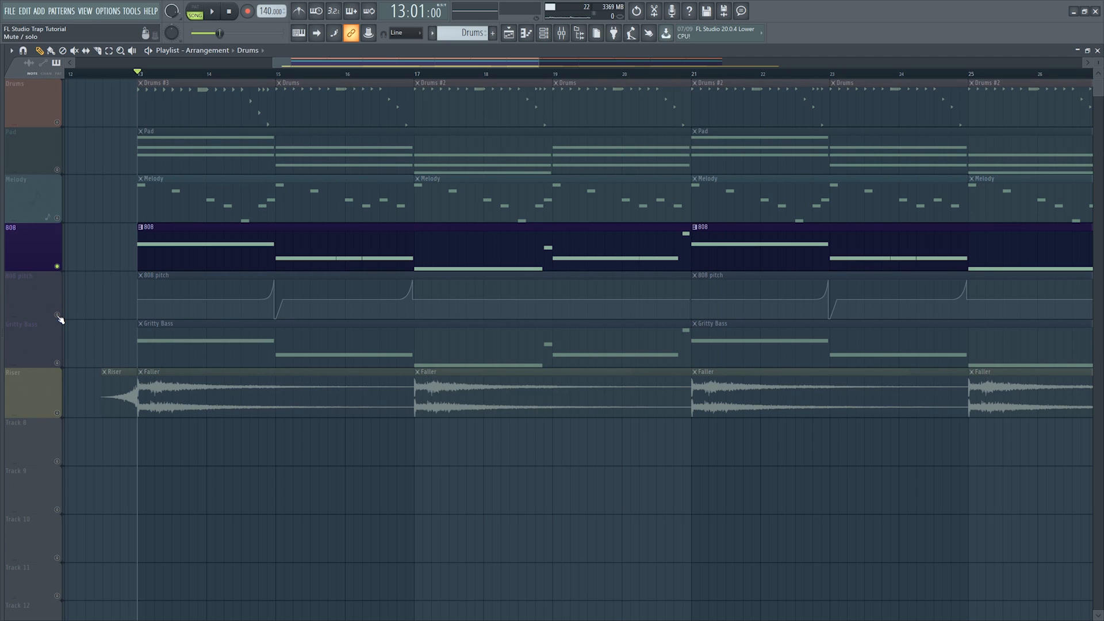
click(58, 315)
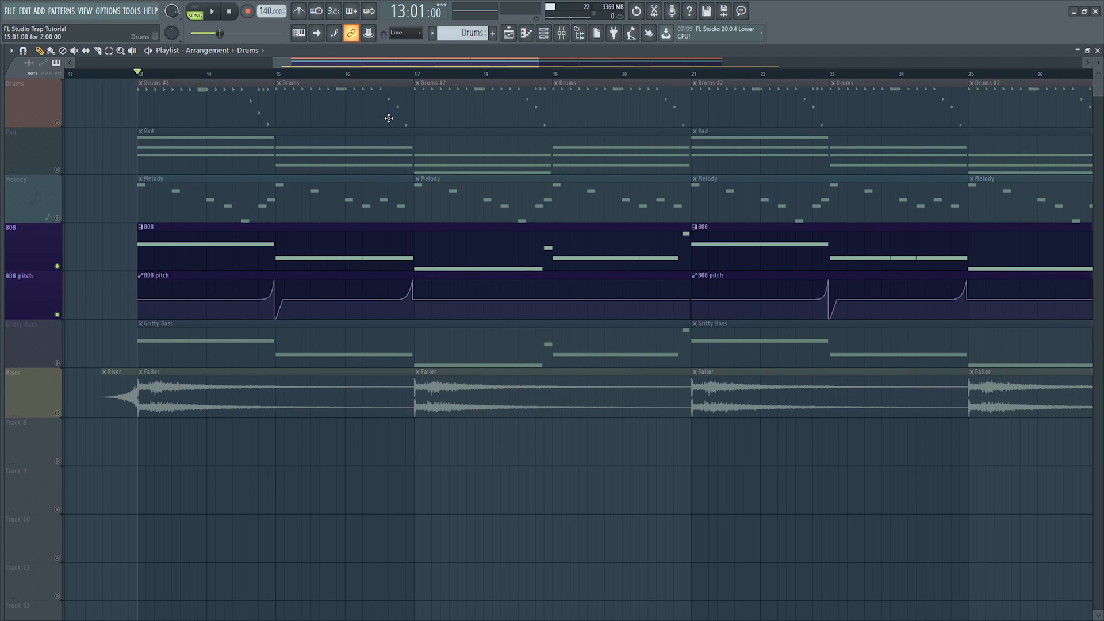
Show the channel rack and inspect the 808 channel's Serum instrument, closing its window when done
key(F6)
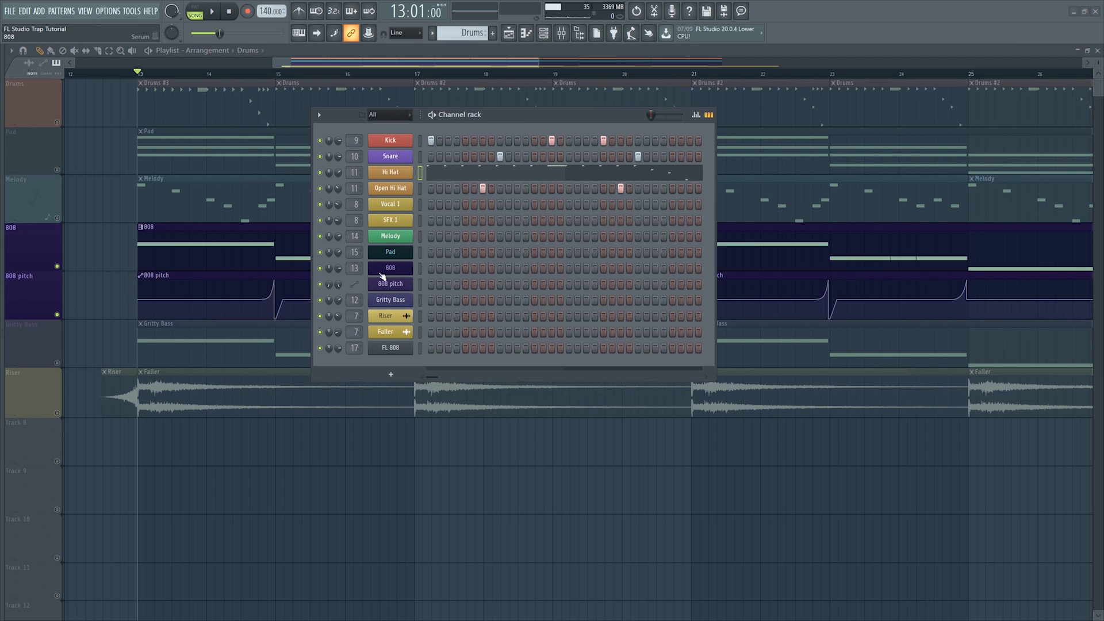
click(381, 284)
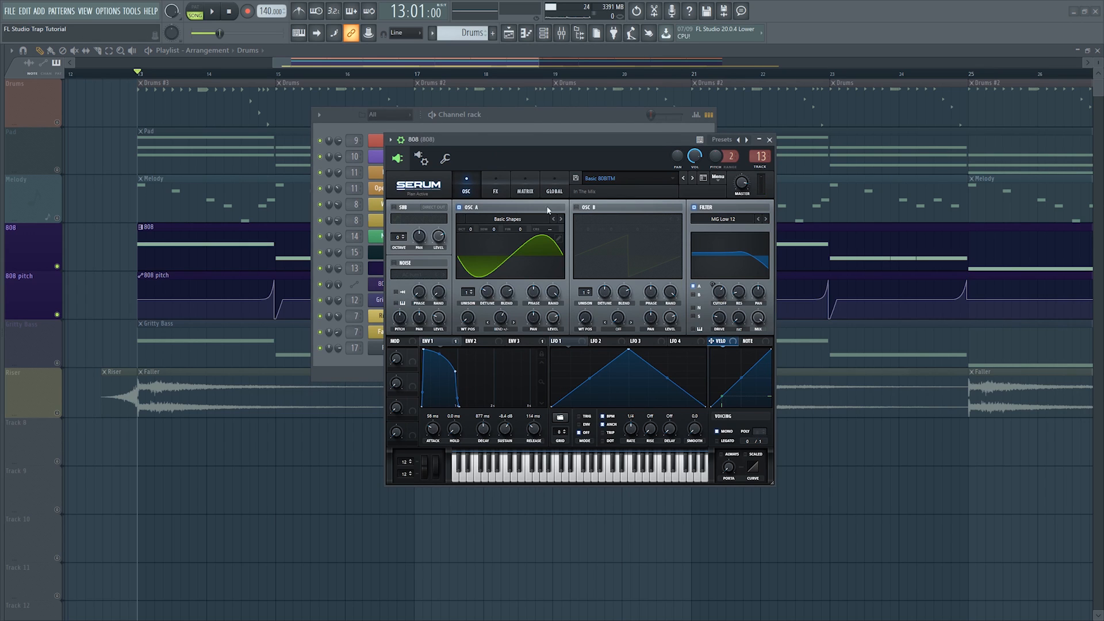
click(769, 139)
Open the FL 808 channel's Sytrus instrument and show its main page of settings
click(400, 348)
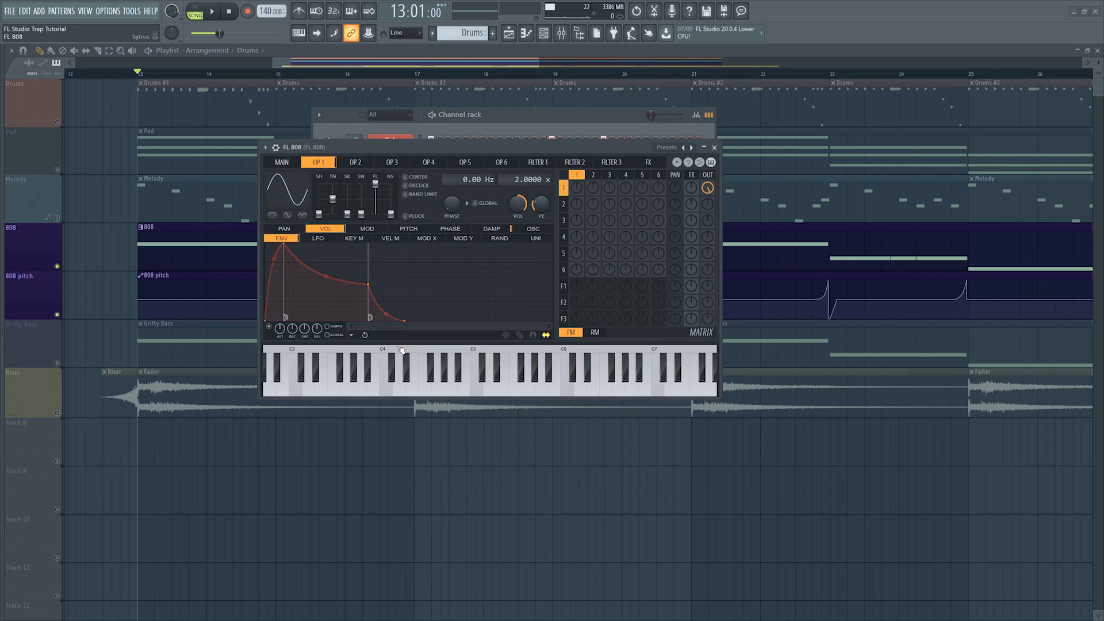
drag(369, 102, 380, 89)
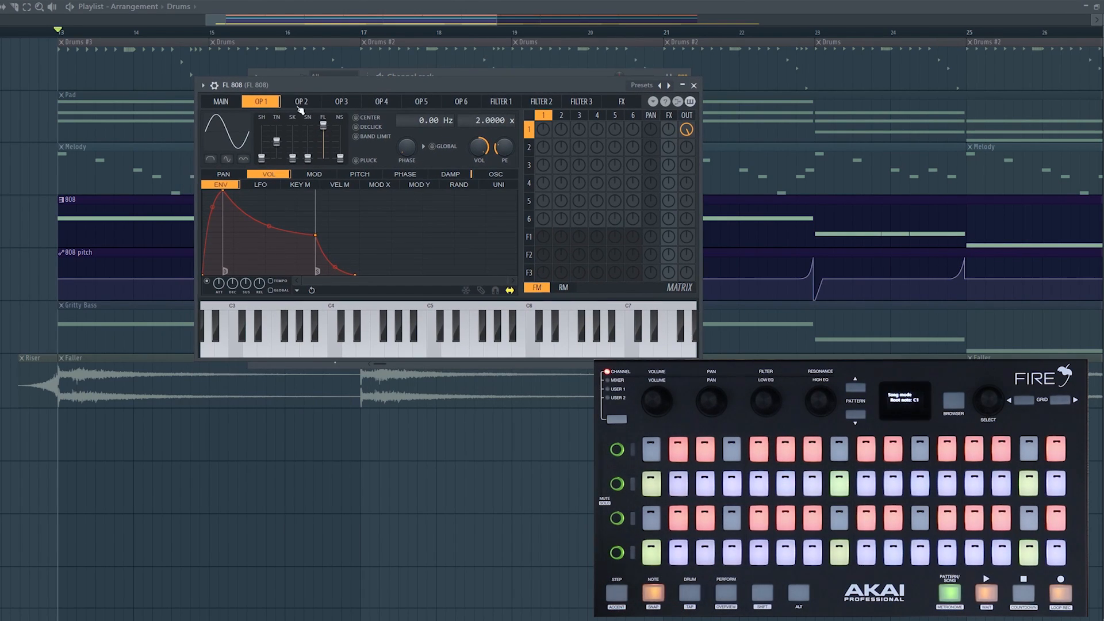
click(218, 102)
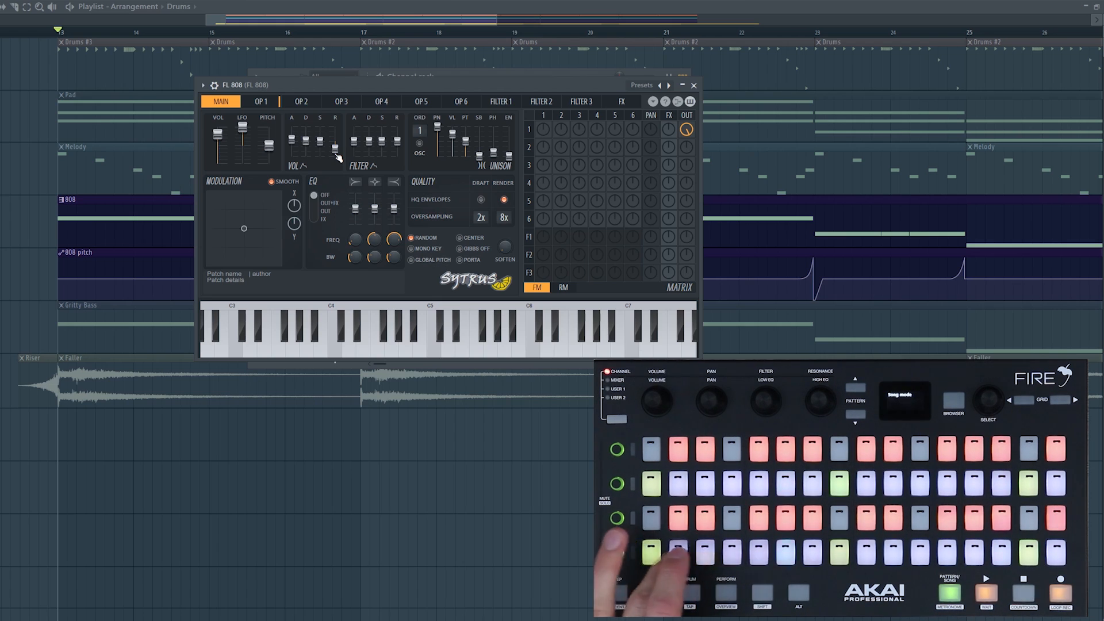
Open Fruity WaveShaper on the FL 808 mixer track and move the curve's middle point to about 0.12, 0.57
key(F9)
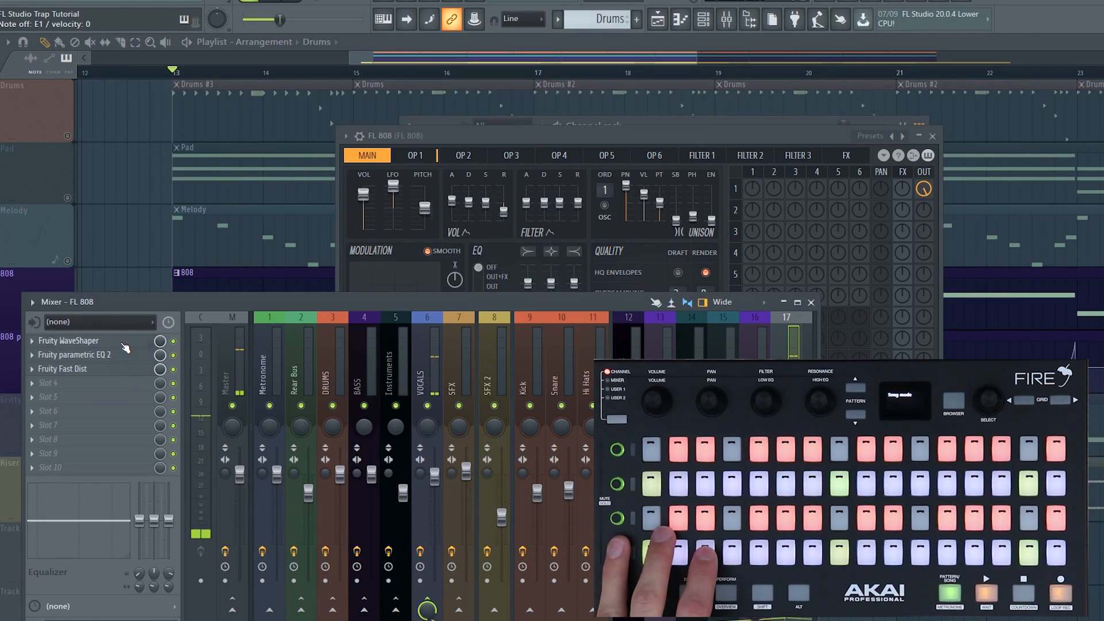
click(122, 341)
drag(531, 159, 465, 144)
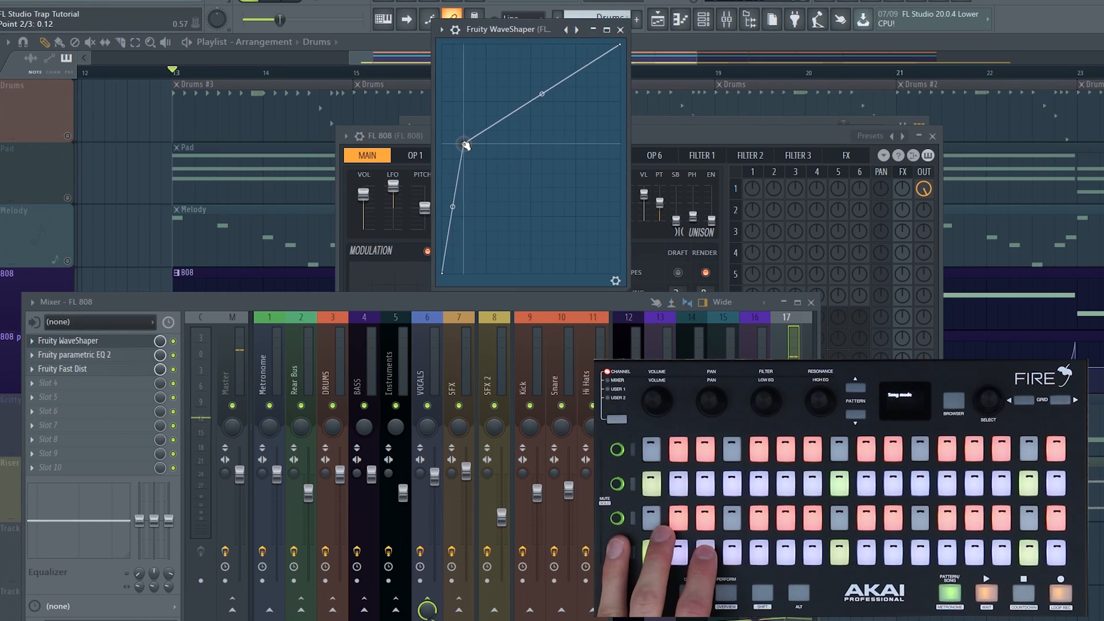
Set band 7 of the FL 808 track's Fruity parametric EQ 2 to a low pass filter at about 177 Hz
click(141, 357)
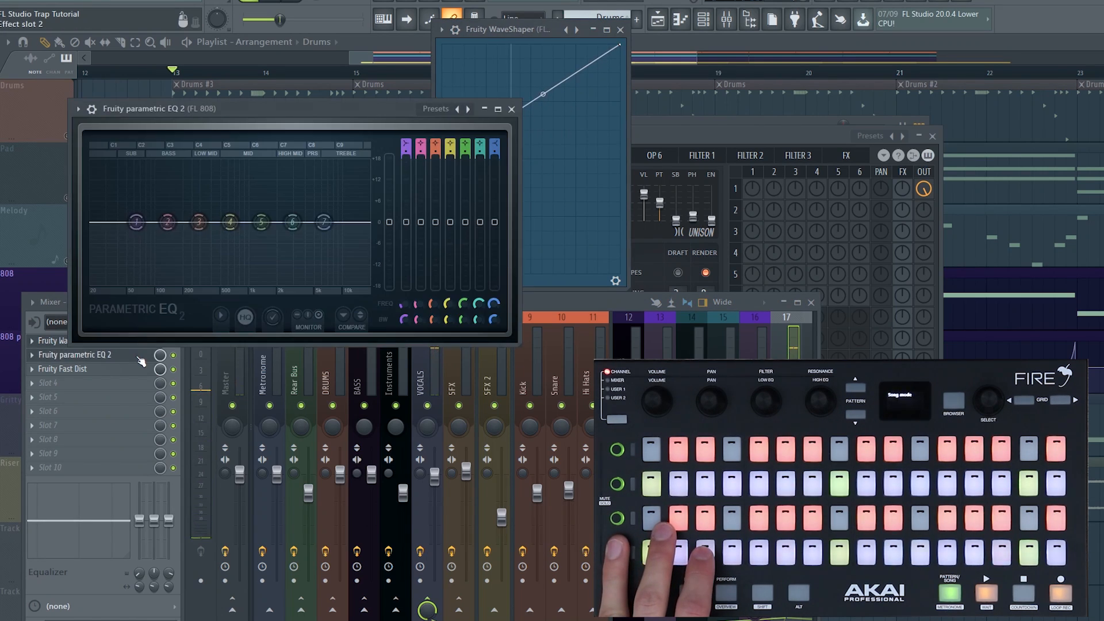
right_click(324, 221)
mouse_move(345, 257)
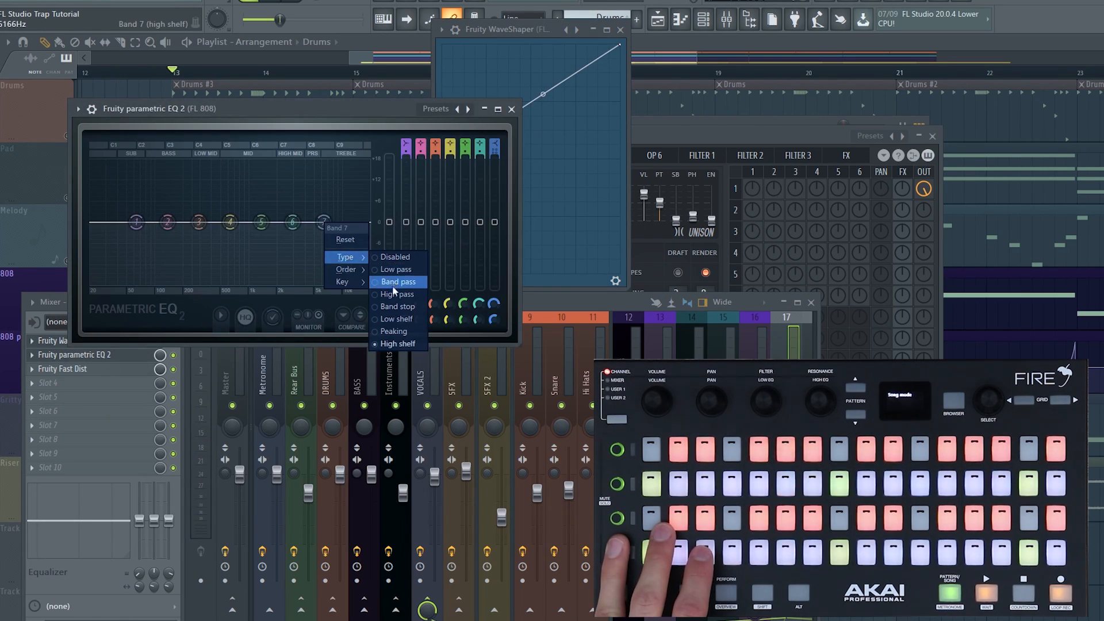
click(396, 269)
drag(324, 222, 177, 222)
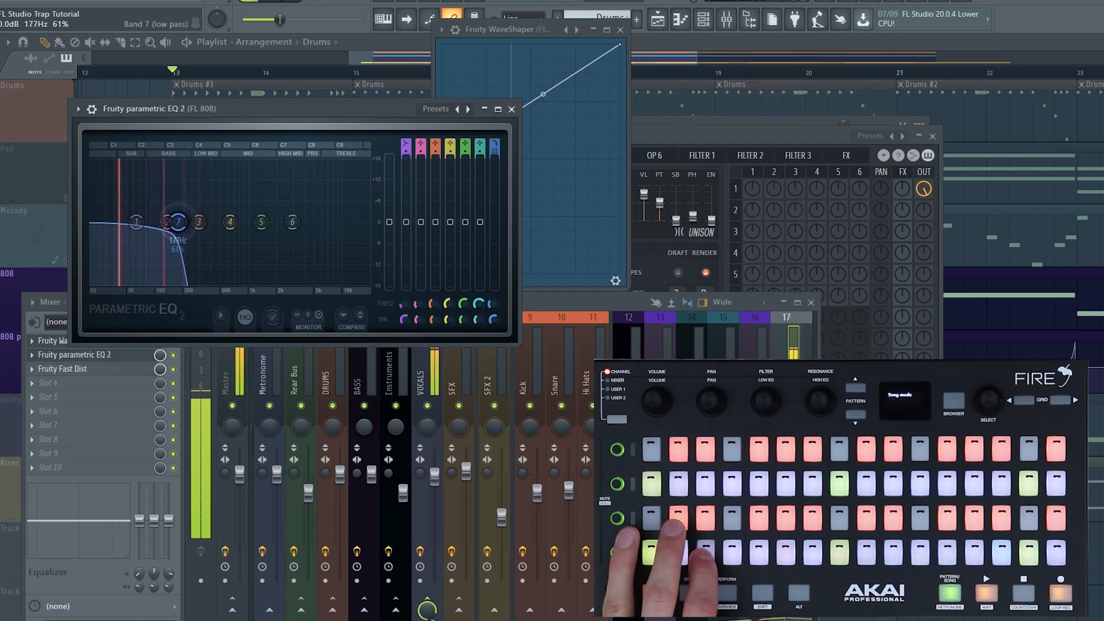
Inspect Fruity Fast Dist on the FL 808 track, closing it along with the equalizer, WaveShaper and Sytrus windows
click(139, 369)
drag(924, 221, 838, 141)
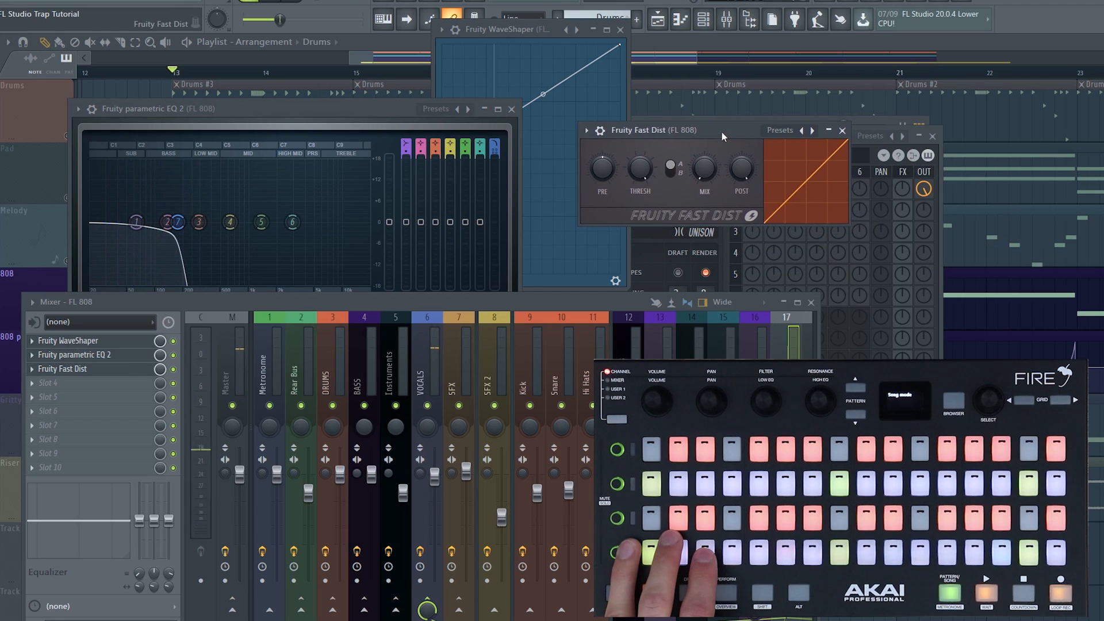
click(842, 131)
drag(349, 128, 430, 127)
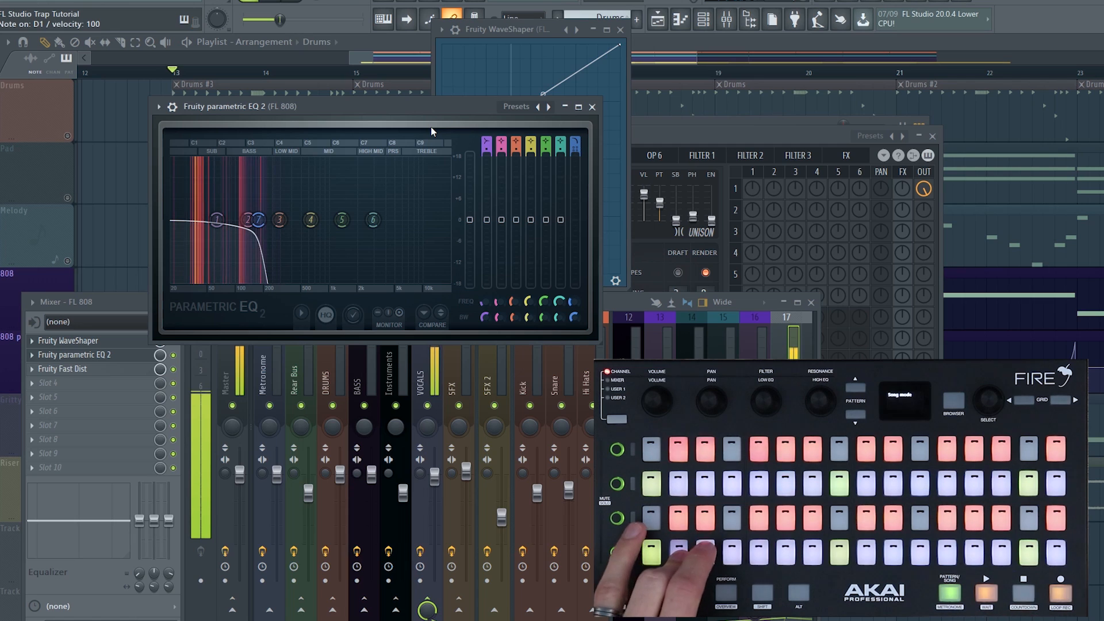
click(592, 107)
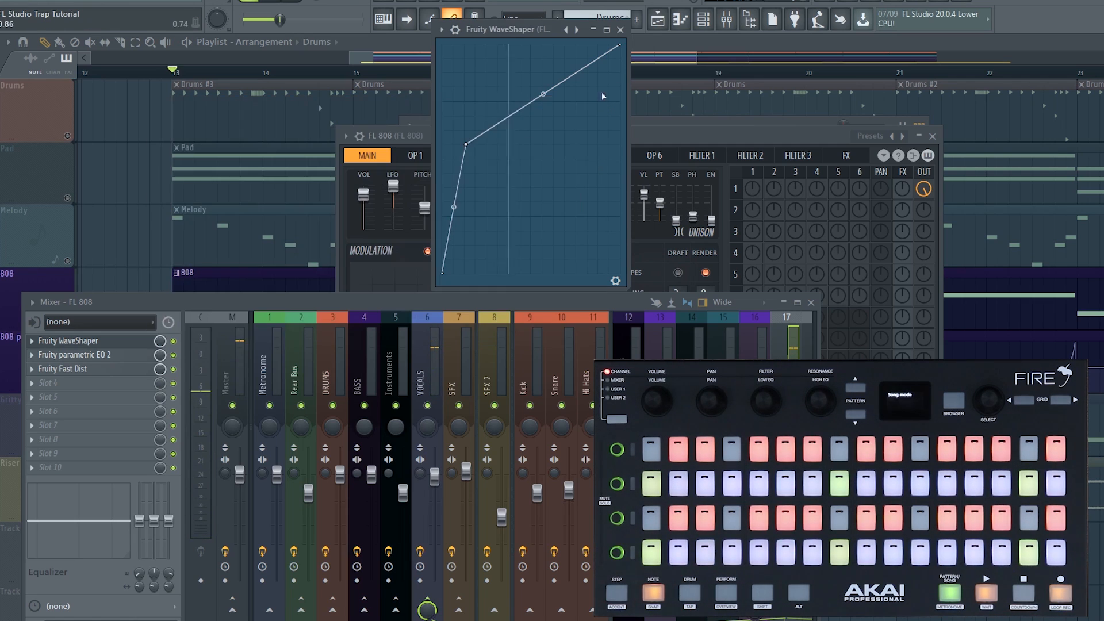
click(619, 30)
click(932, 136)
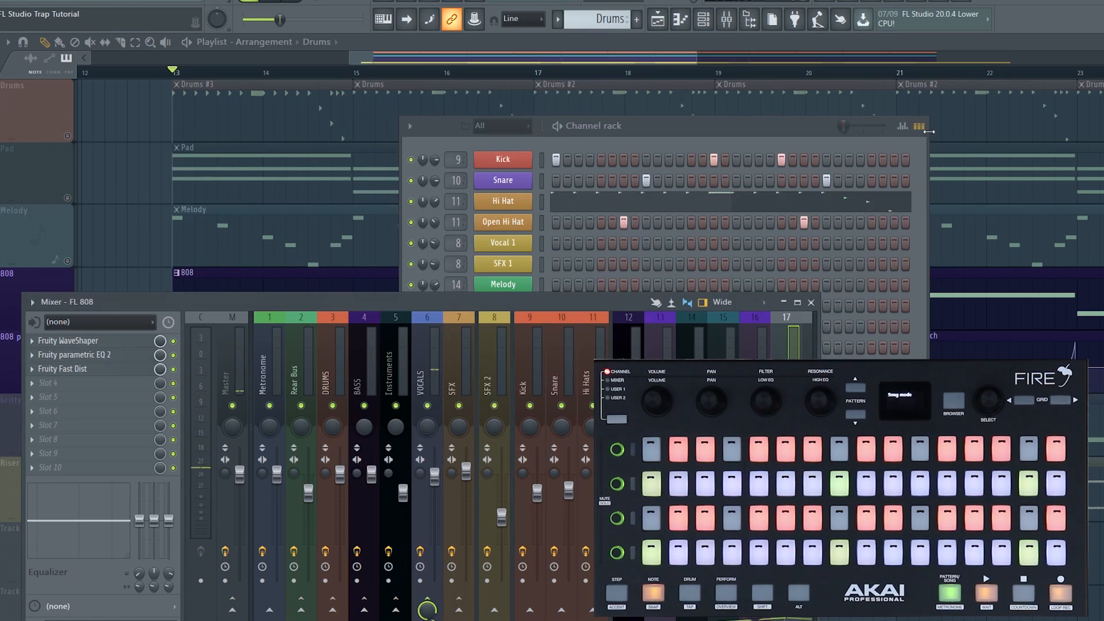
Inspect the 808 channel's Serum instrument and reposition the channel rack and mixer windows
click(566, 307)
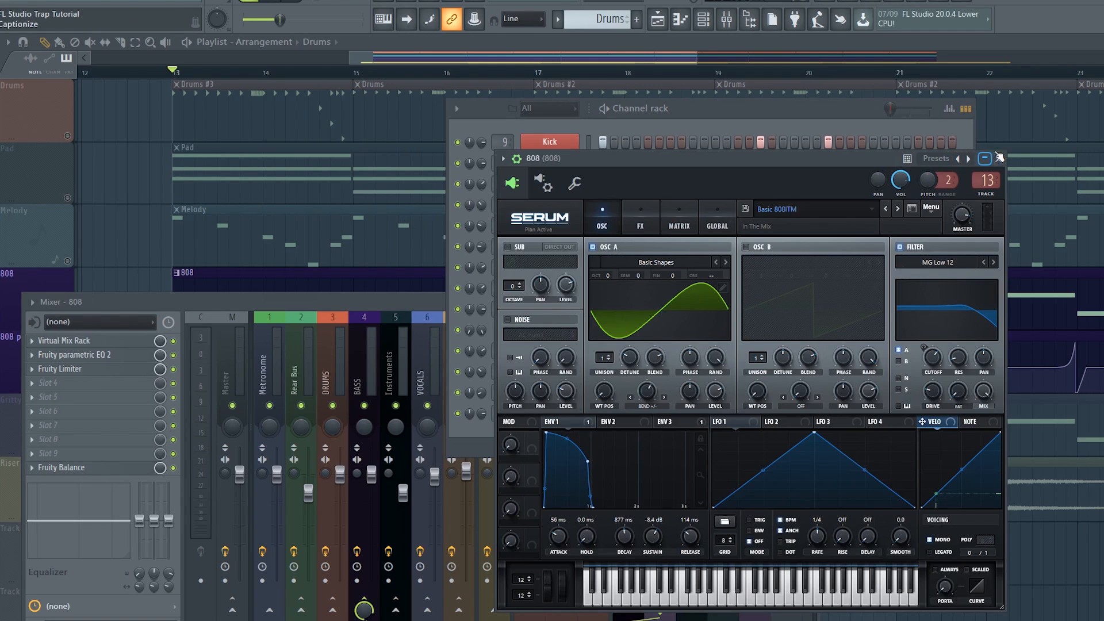
click(996, 158)
drag(804, 113, 806, 103)
key(F6)
drag(377, 311, 398, 432)
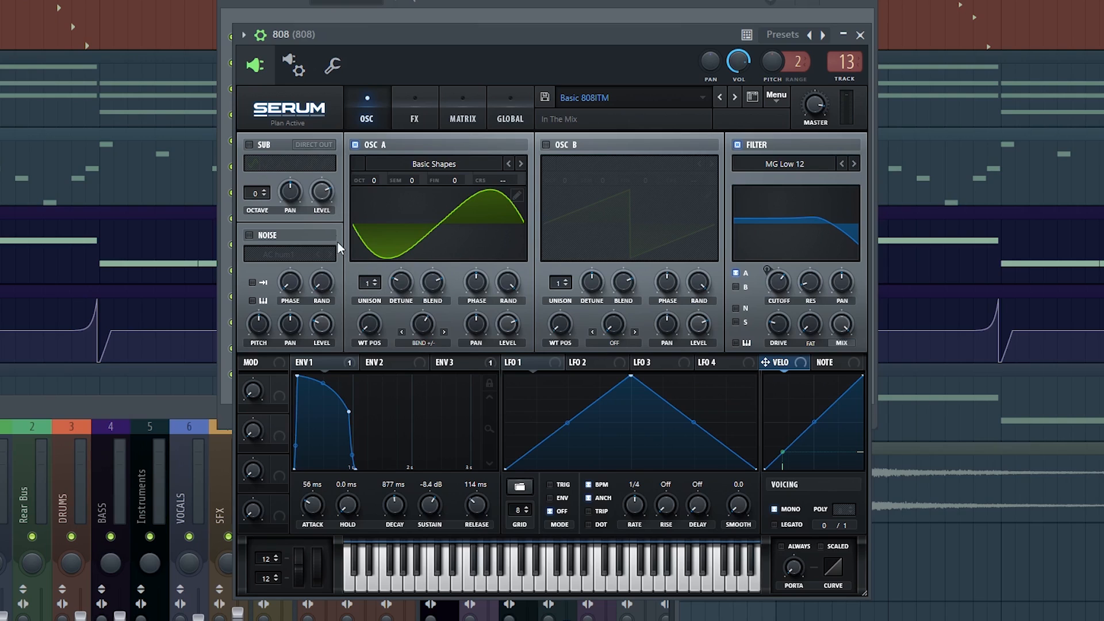
mouse_move(426, 323)
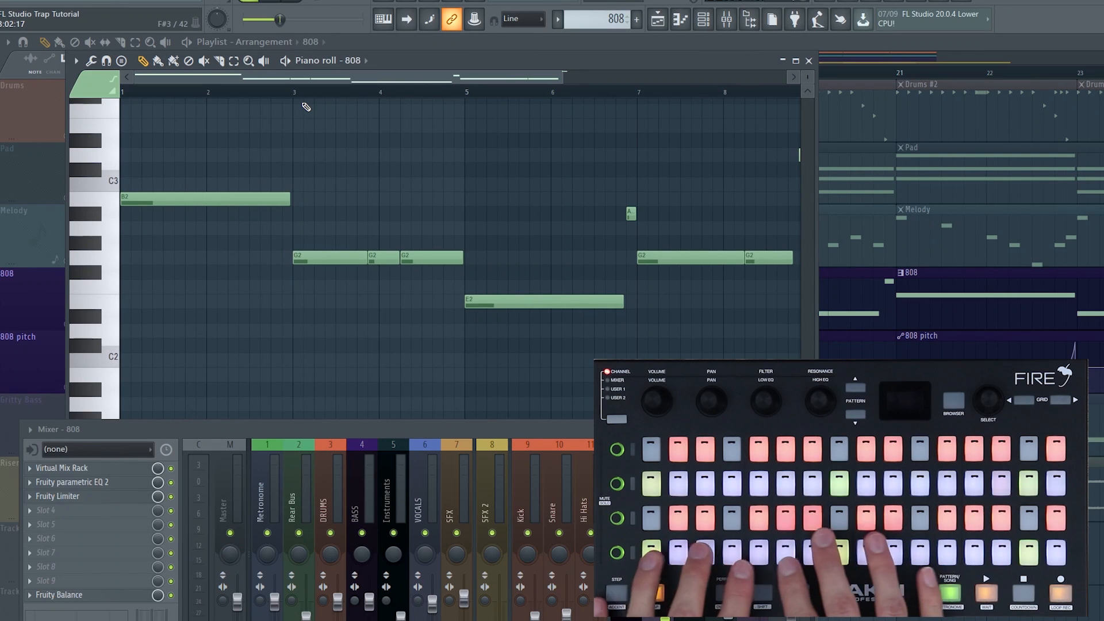
Examine the 808 pattern's notes in the piano roll and audition the first note's pitch, B2
scroll(299, 102, down, 2)
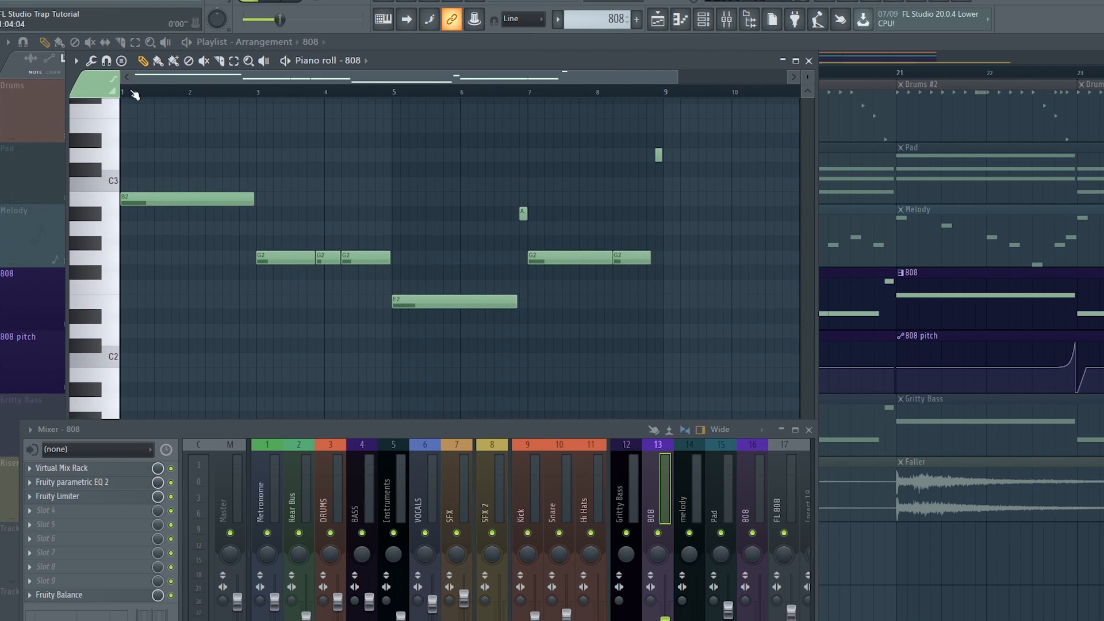
scroll(175, 83, up, 3)
click(112, 203)
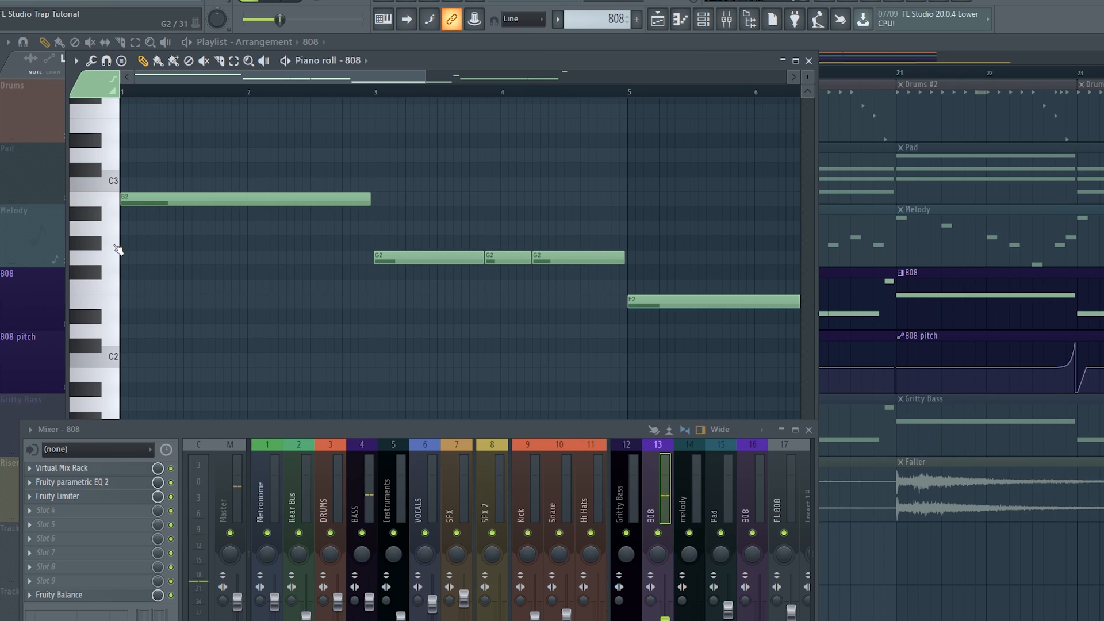
scroll(299, 93, down, 3)
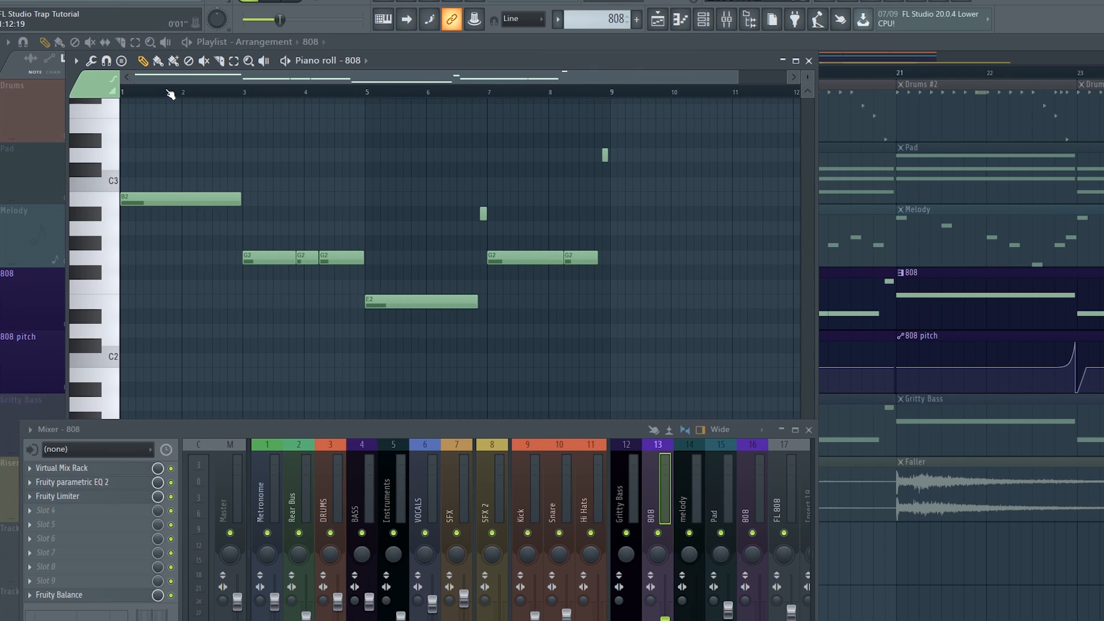
Move the 808 piano roll below the Drums track and play the pattern together with the drums from bar 13
drag(386, 60, 441, 128)
key(space)
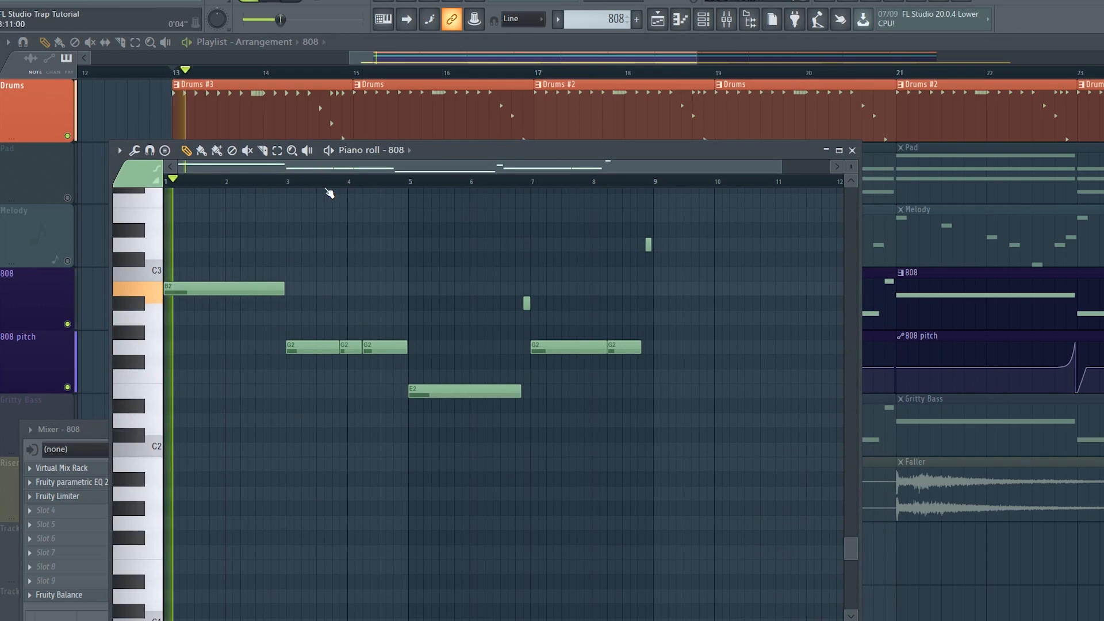
scroll(351, 344, up, 3)
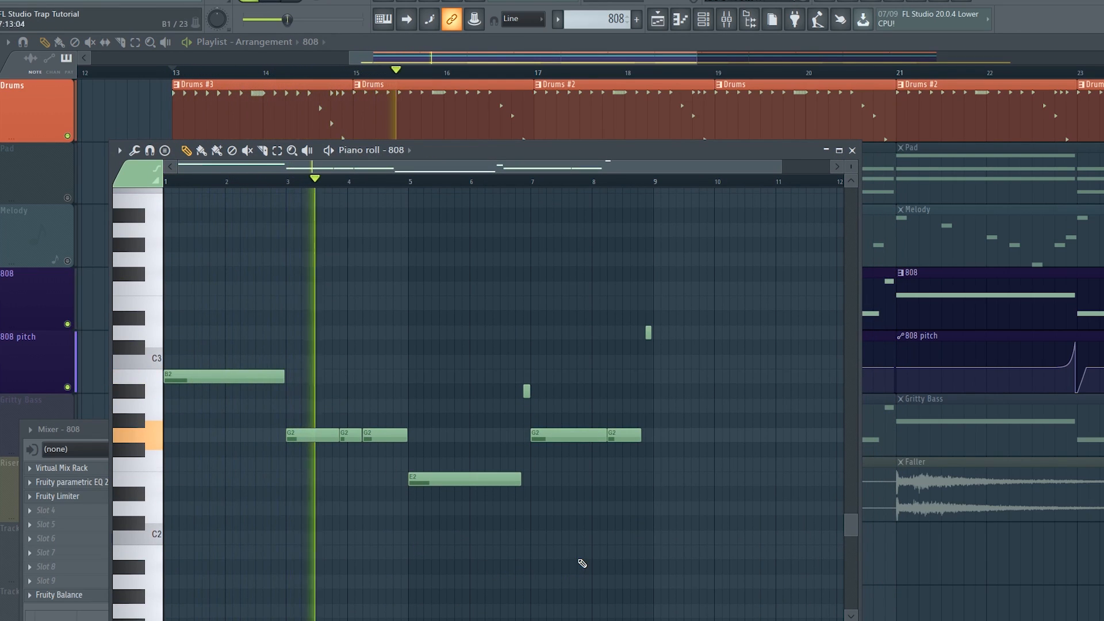
scroll(581, 558, down, 2)
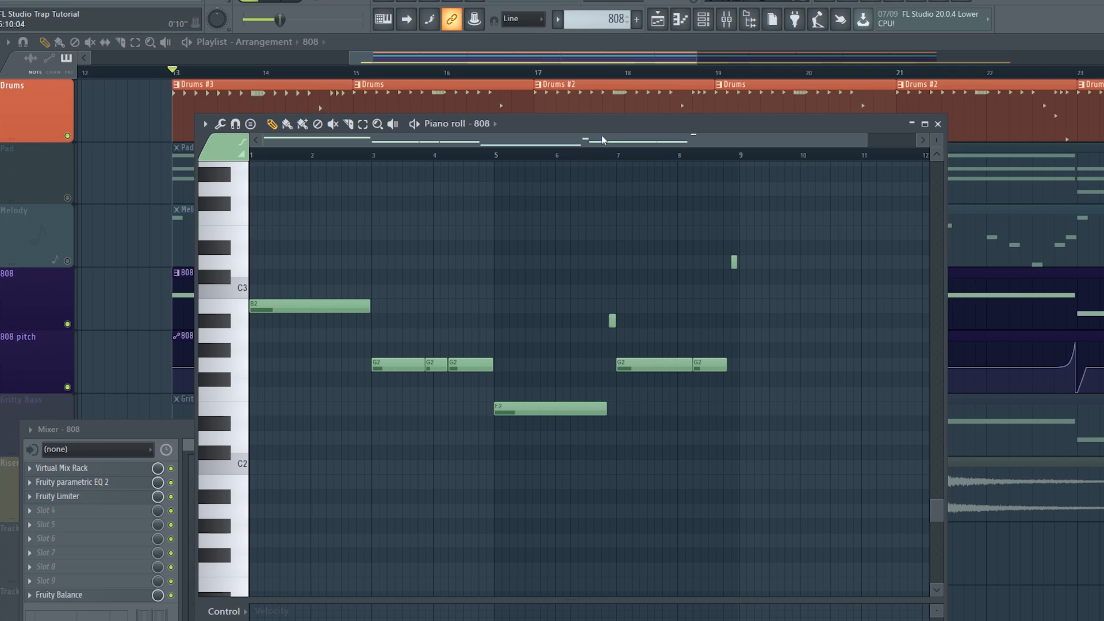
Examine the short A#2 note leading into bar 7 of the 808 pattern and play that transition
scroll(612, 489, up, 5)
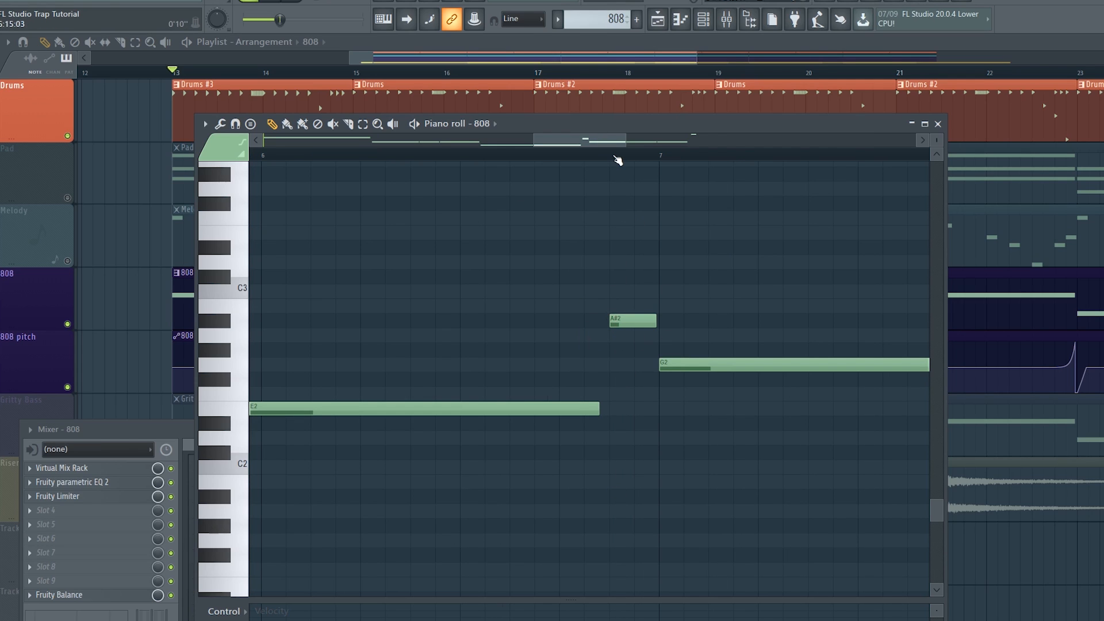
scroll(618, 160, down, 4)
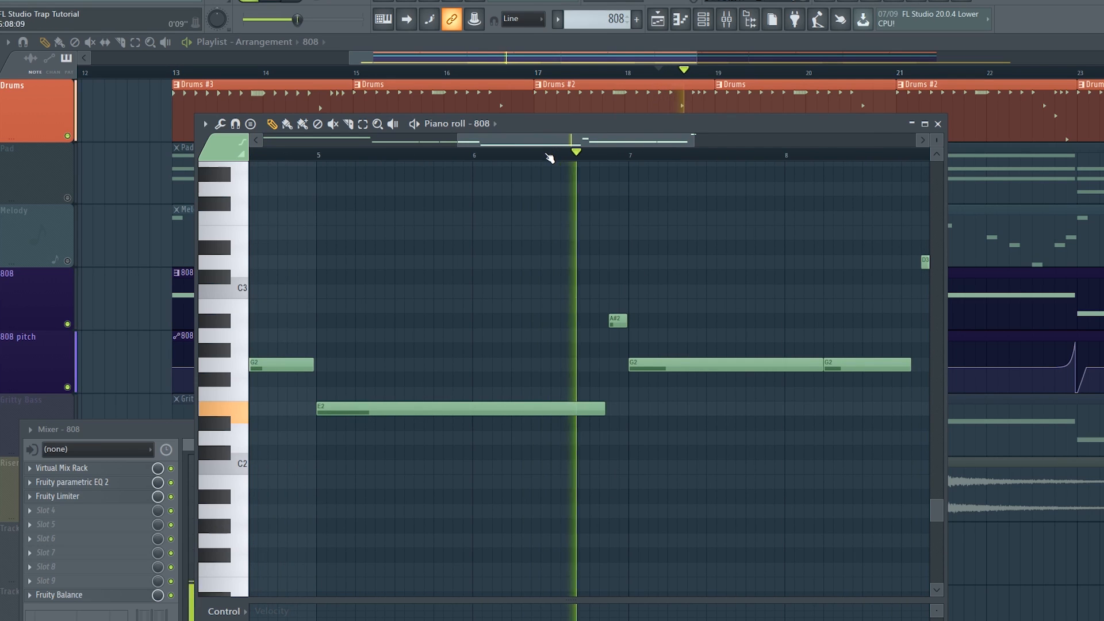
scroll(600, 161, down, 1)
scroll(599, 162, up, 3)
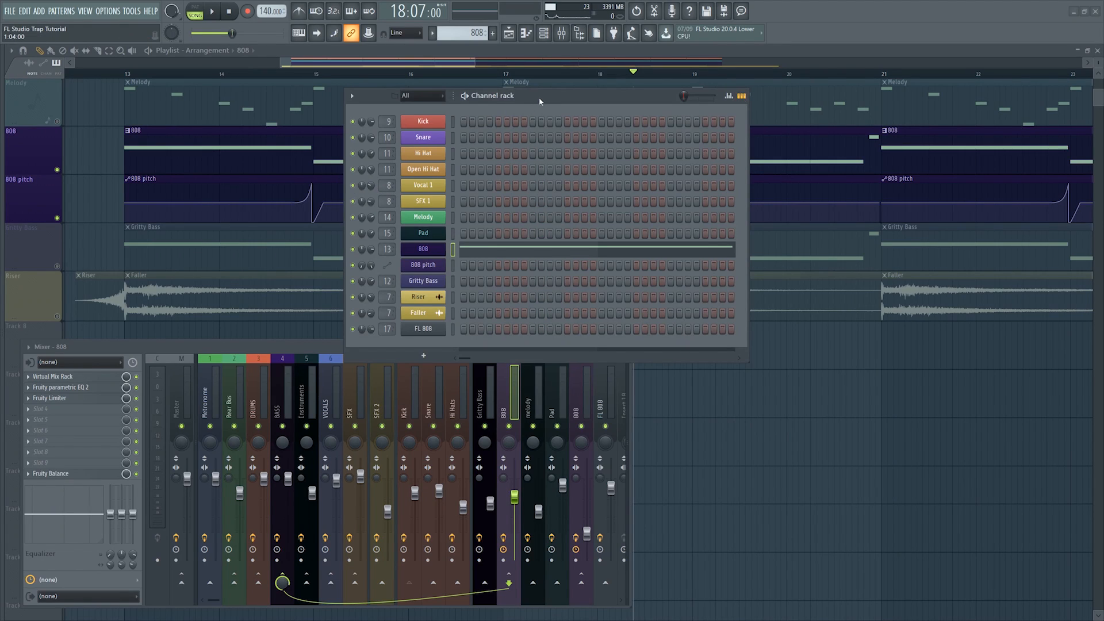
Move the channel rack off the 808 tracks and play the 808 pitch automation's slide into bar 15 from 14:03
drag(539, 101, 838, 146)
scroll(316, 195, up, 2)
scroll(304, 119, up, 2)
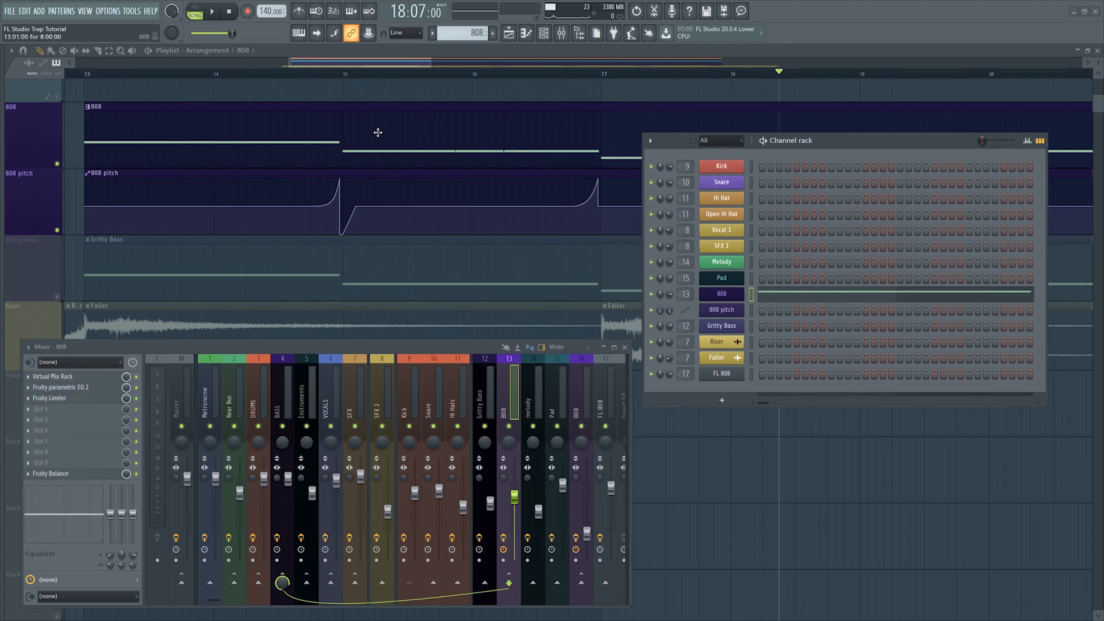
drag(270, 74, 229, 73)
scroll(296, 199, up, 1)
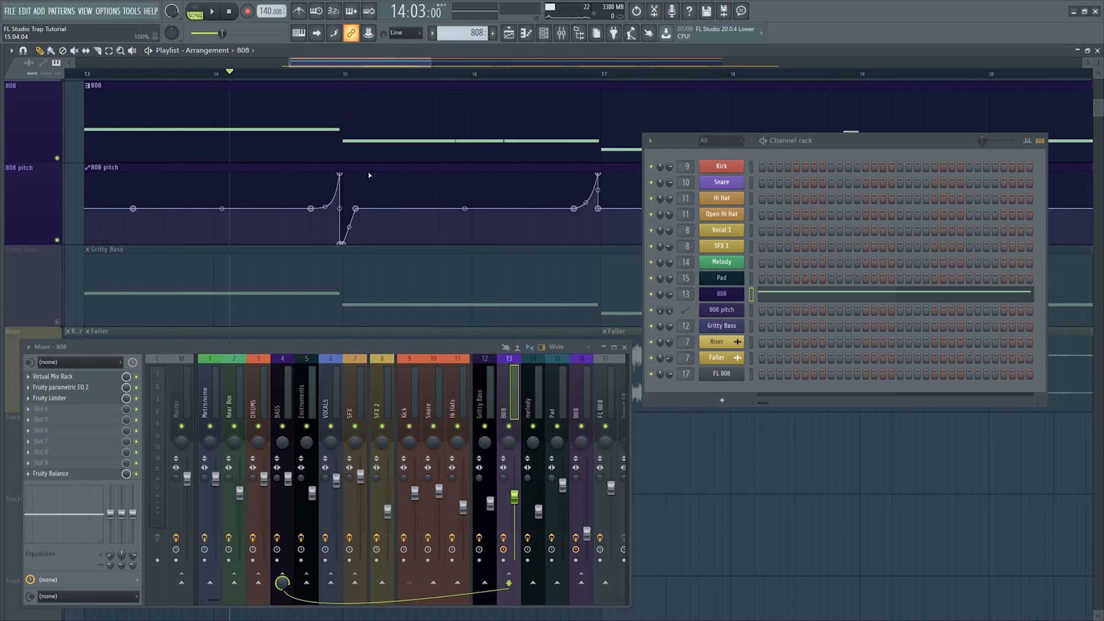
key(space)
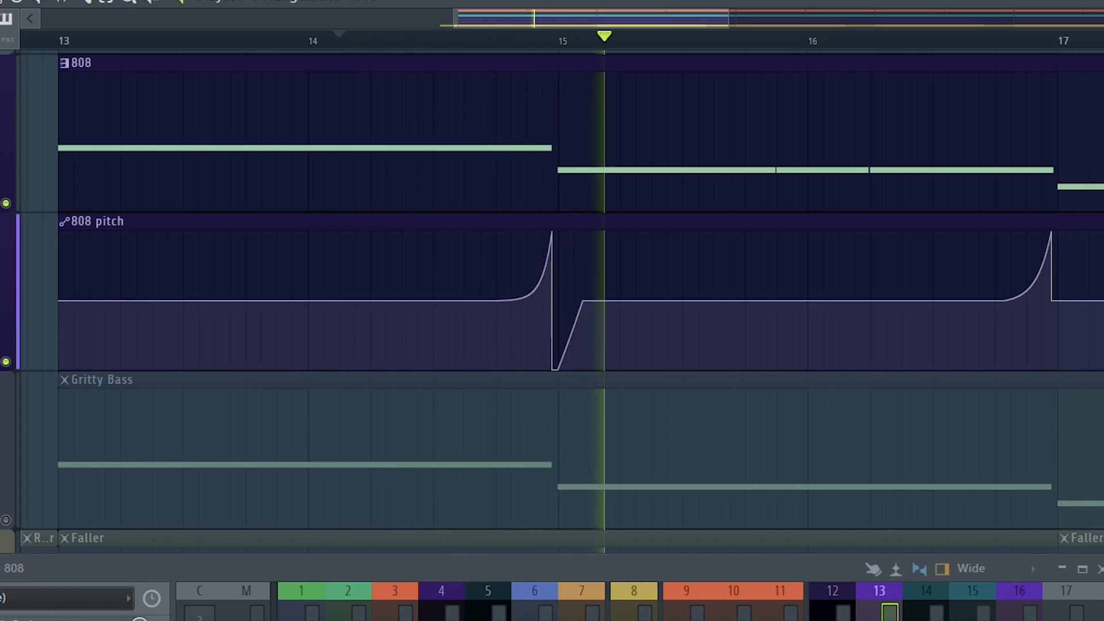
key(space)
Toggle the 808 pitch track's mute and replay the transition at bar 15 to compare the slide
click(4, 315)
click(7, 361)
key(space)
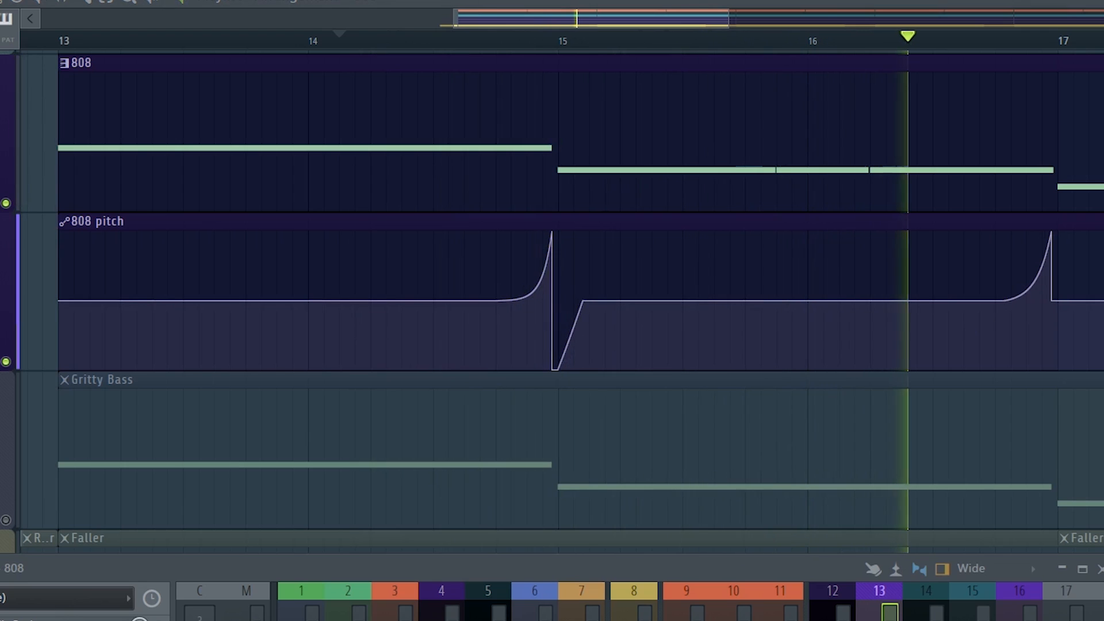
key(space)
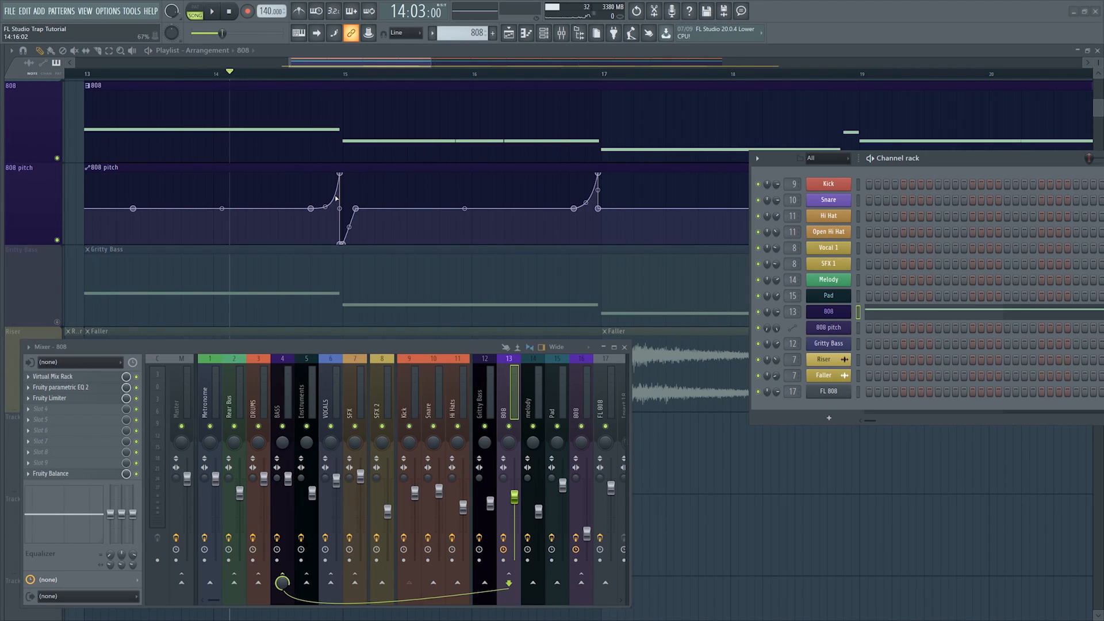
Copy the value of the 808 pitch automation point at 14:13:00 and paste it onto the point at 15:02:14
right_click(274, 210)
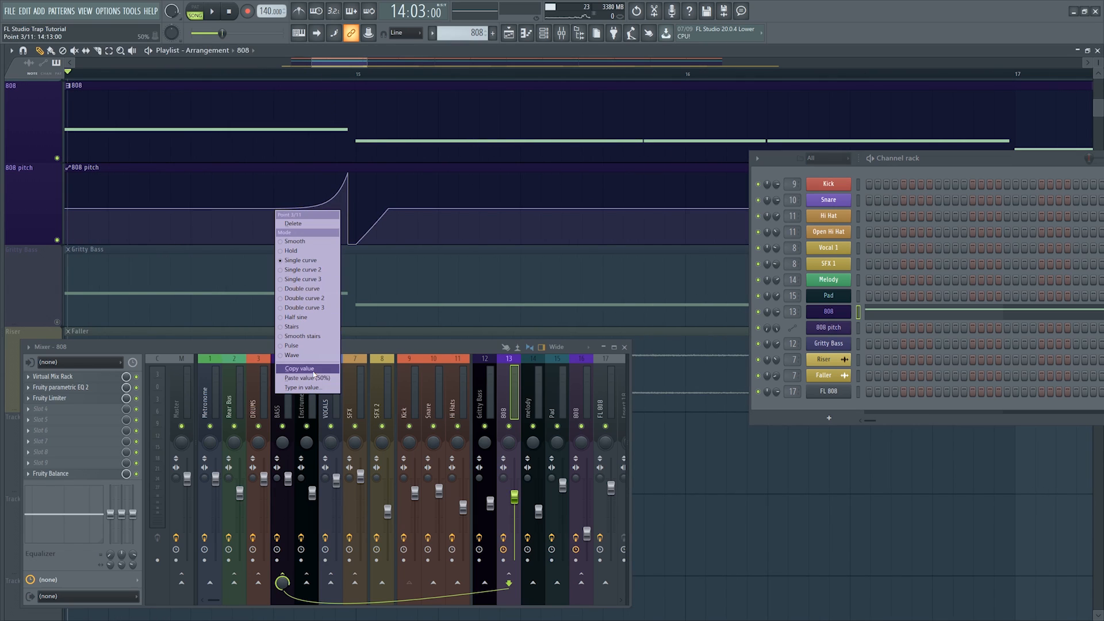
click(299, 369)
right_click(275, 210)
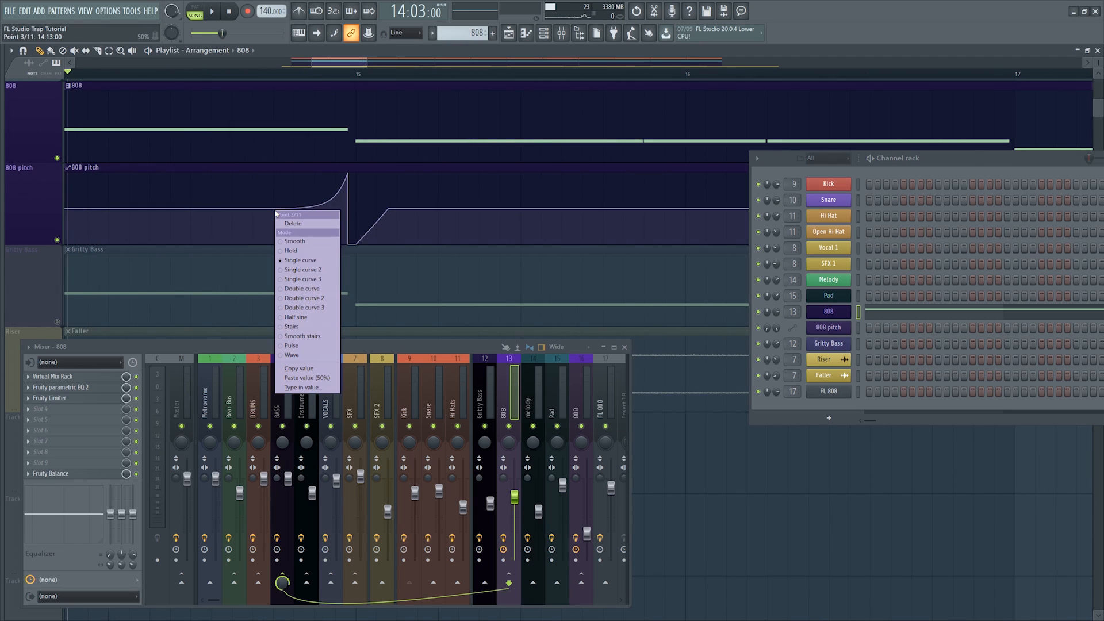
click(298, 378)
right_click(389, 208)
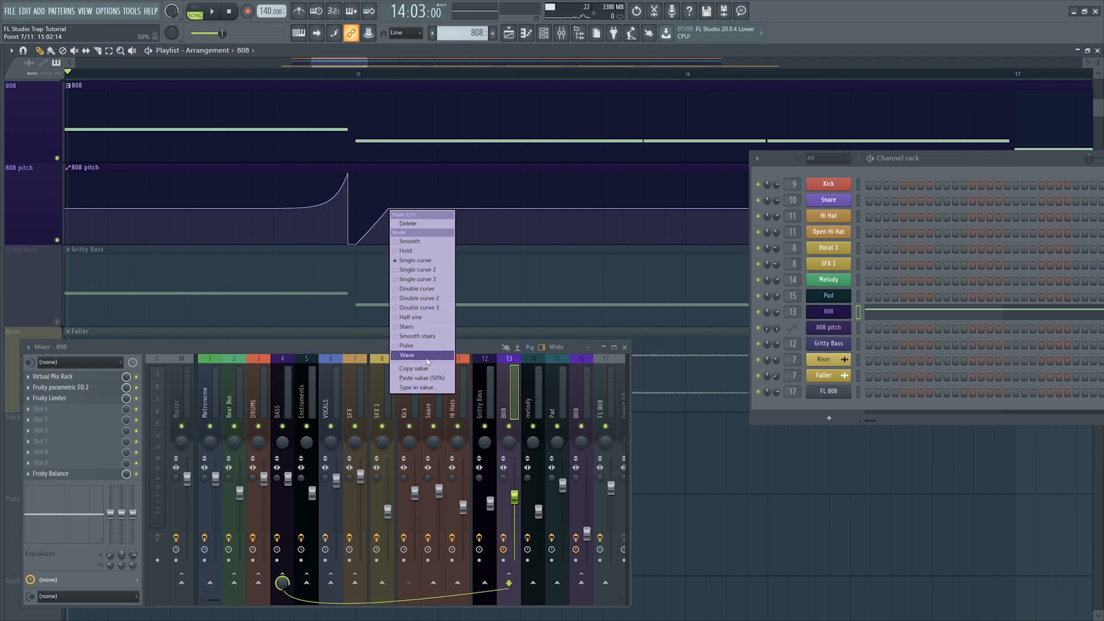
click(424, 376)
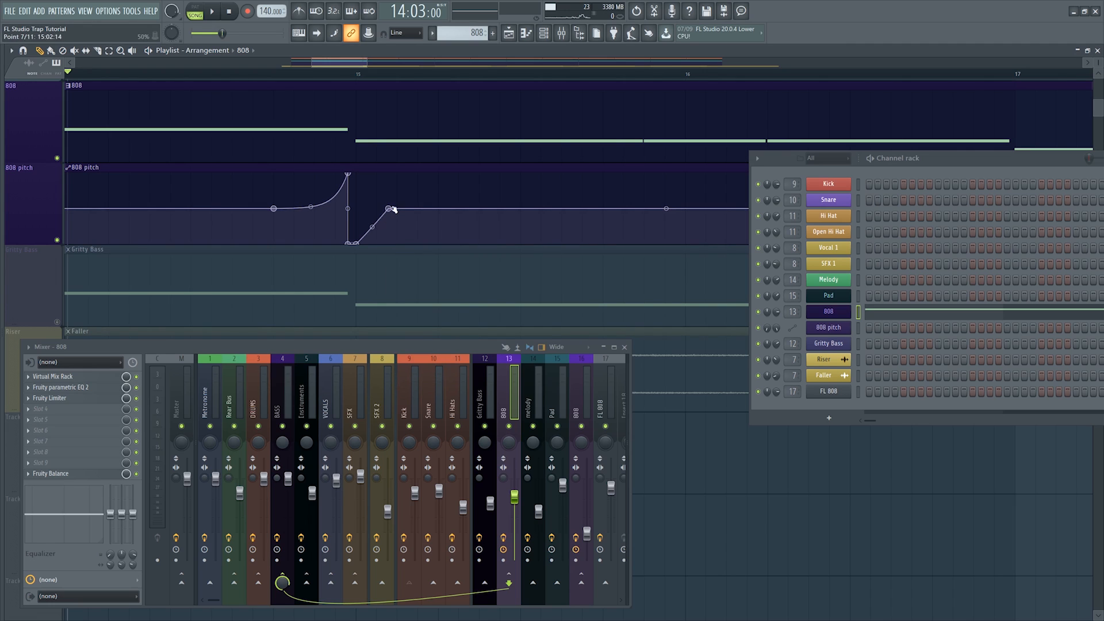
Set the playback position to the start of bar 13 and unmute the Gritty Bass track
scroll(366, 78, down, 7)
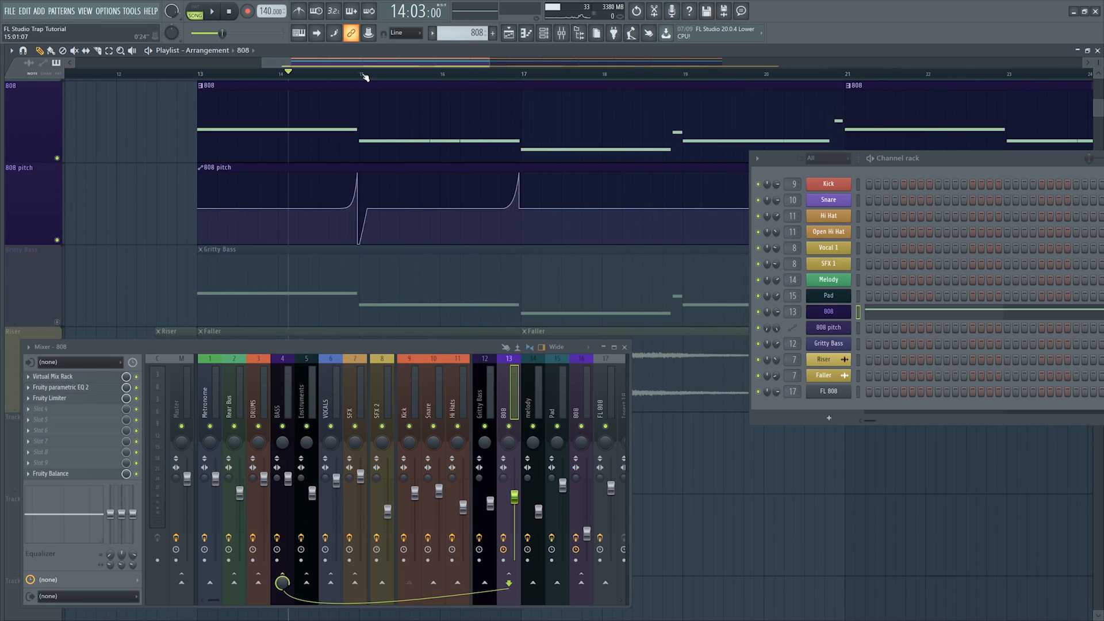
scroll(120, 286, down, 1)
click(199, 76)
click(56, 291)
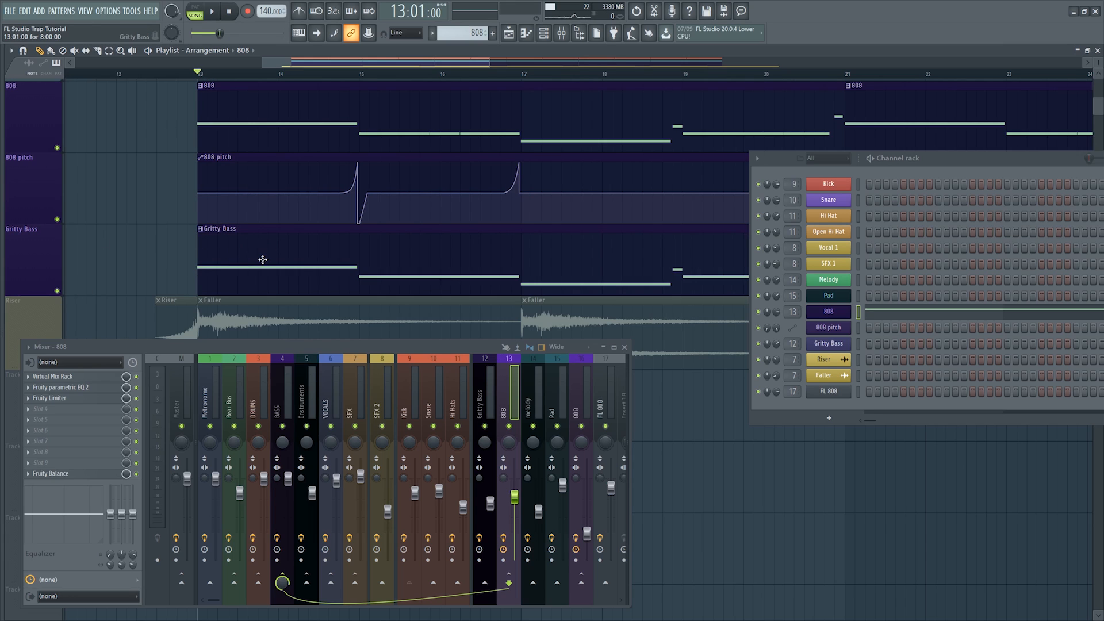
Move band 1 of the Gritty Bass track's Fruity parametric EQ 2 to about 222 Hz and close the equalizer
scroll(301, 237, down, 4)
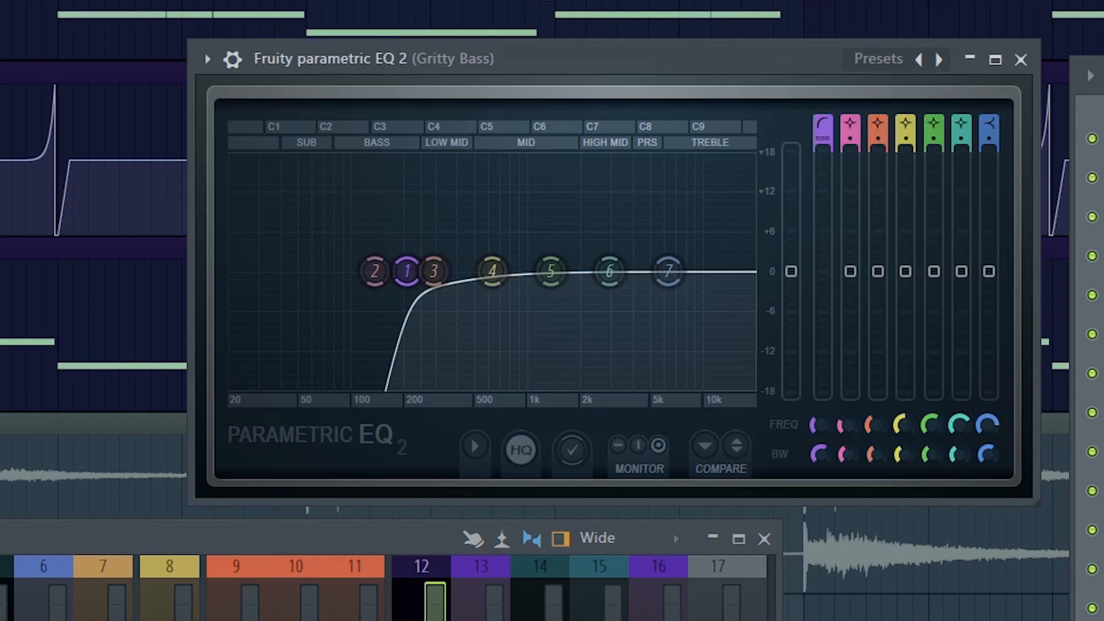
mouse_move(407, 277)
mouse_down()
mouse_move(369, 277)
mouse_move(413, 277)
mouse_up()
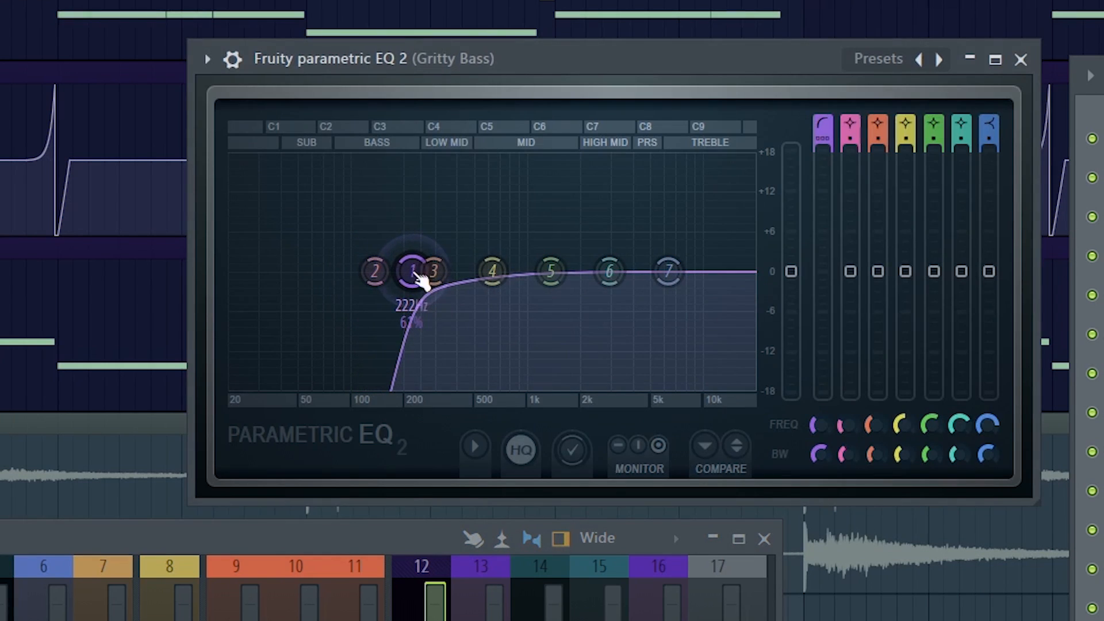
click(1021, 59)
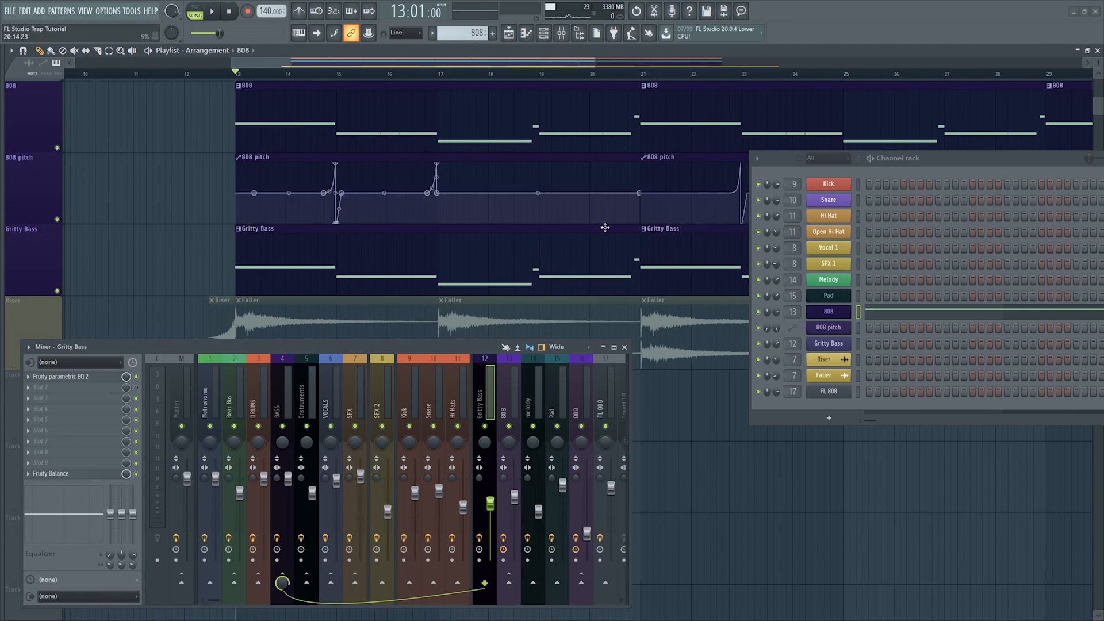
Solo the Gritty Bass track and play it from bar 13
right_click(58, 292)
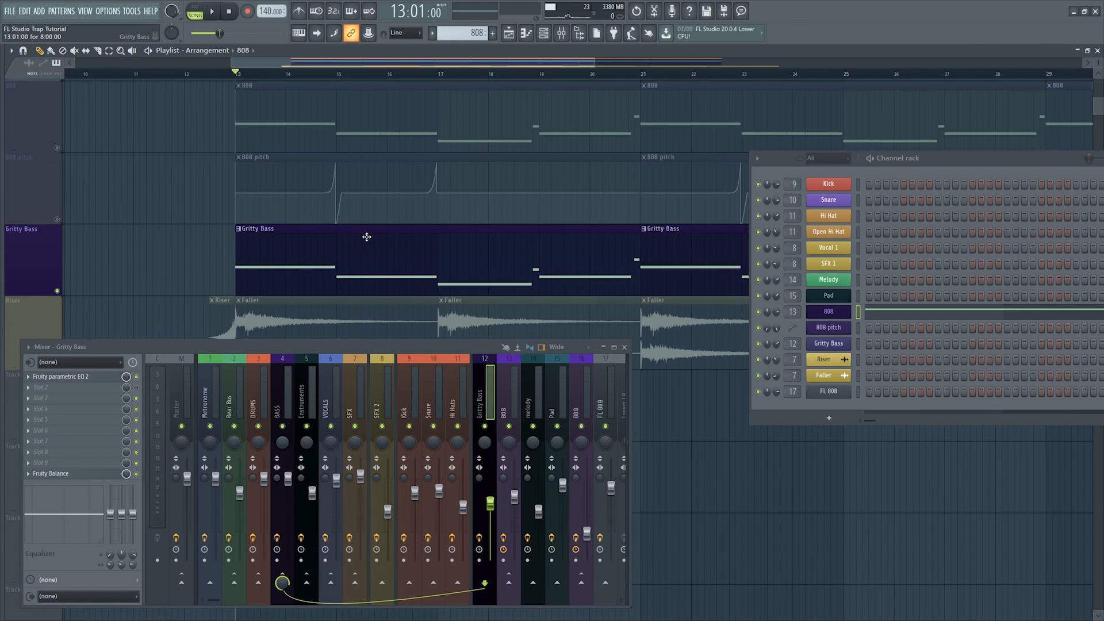
key(space)
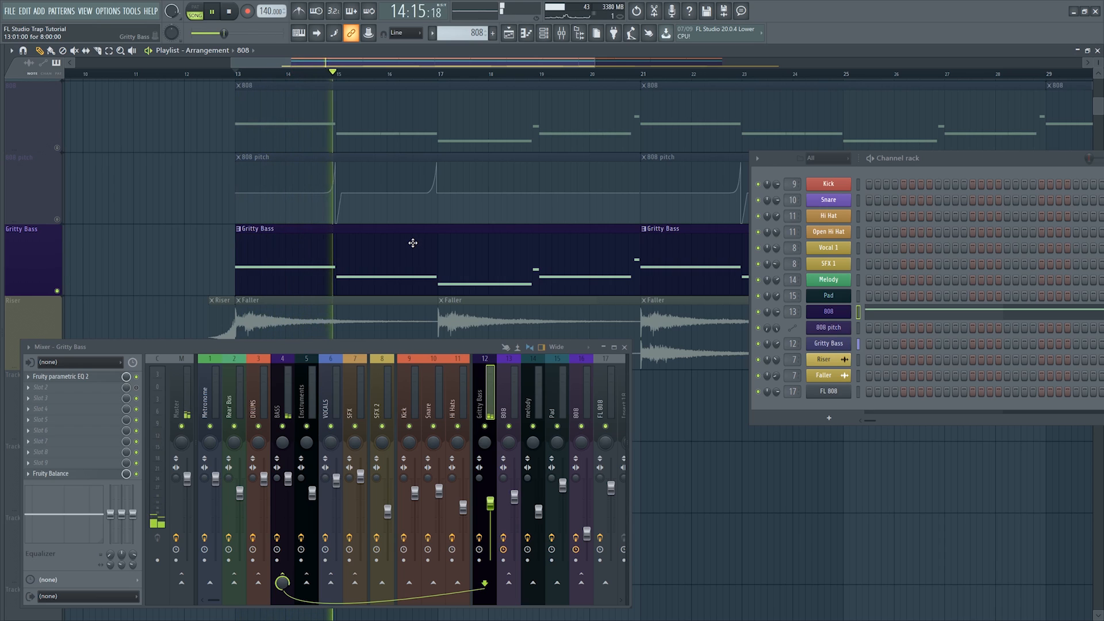
key(space)
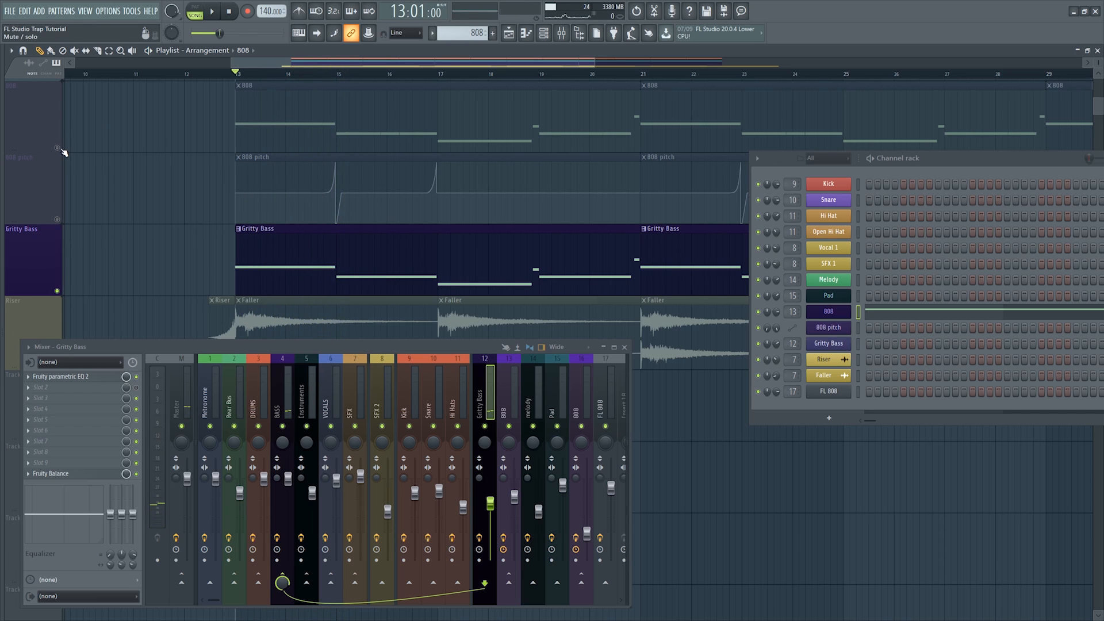
Unmute the 808, 808 pitch and Drums tracks and play them with the Gritty Bass from bar 13
click(58, 149)
click(57, 219)
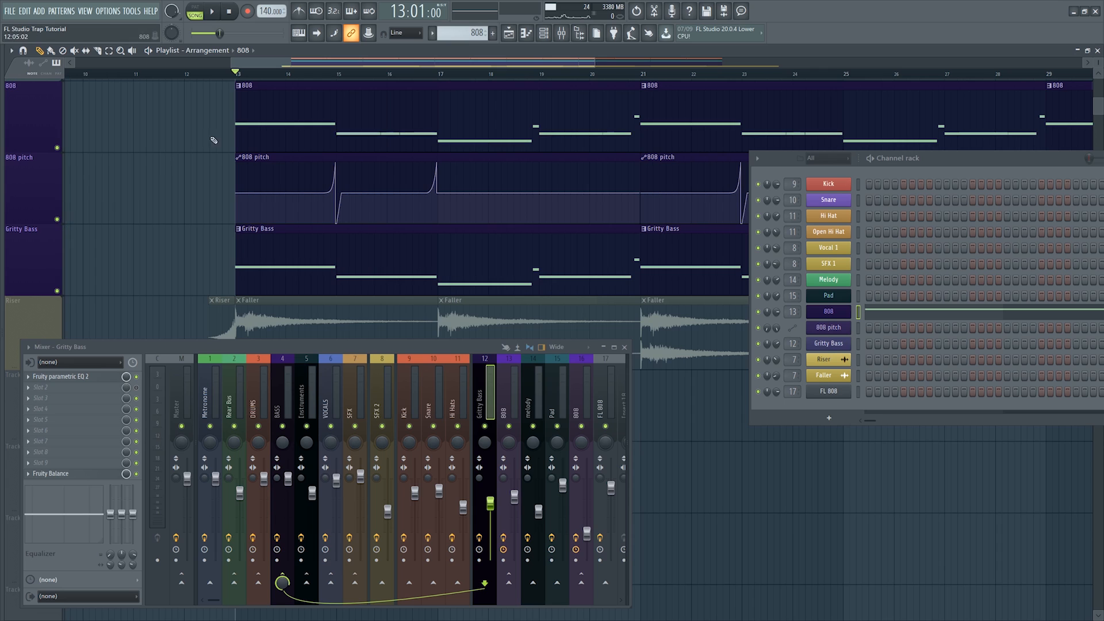
scroll(64, 173, up, 3)
click(57, 123)
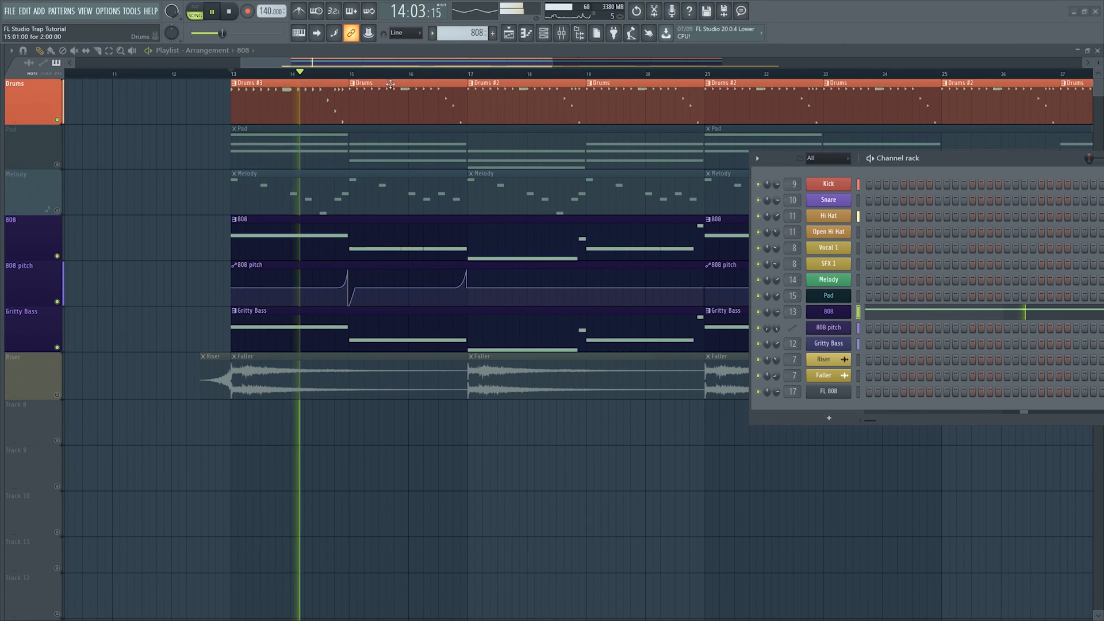
scroll(406, 76, down, 2)
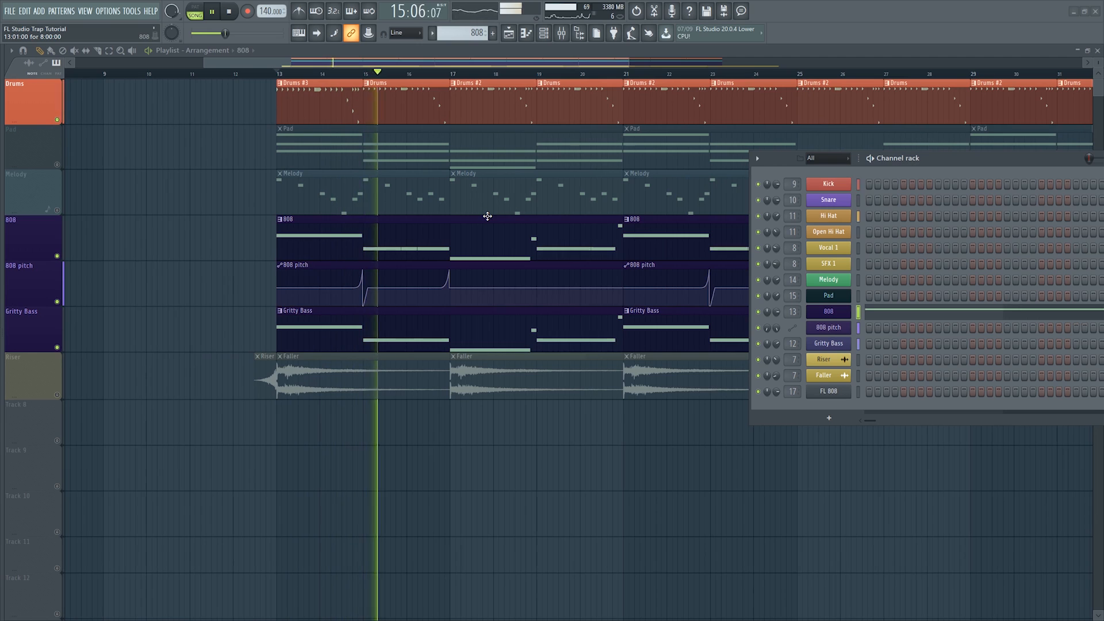
key(space)
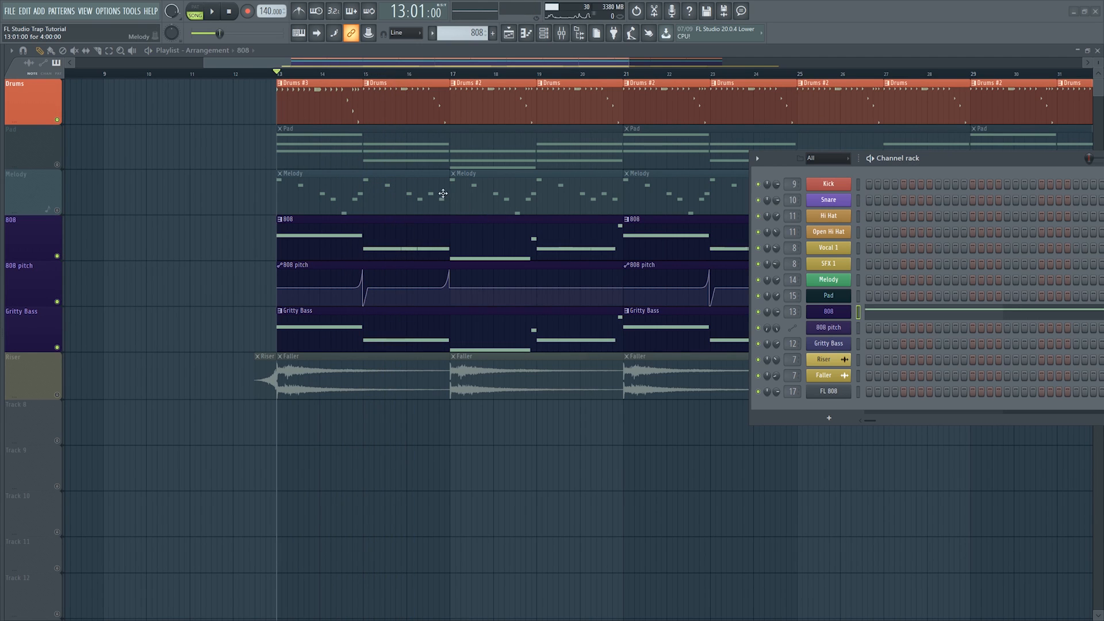
Open the 808 pattern's piano roll and play the repeated G2 notes from the second half of bar 3
double_click(369, 215)
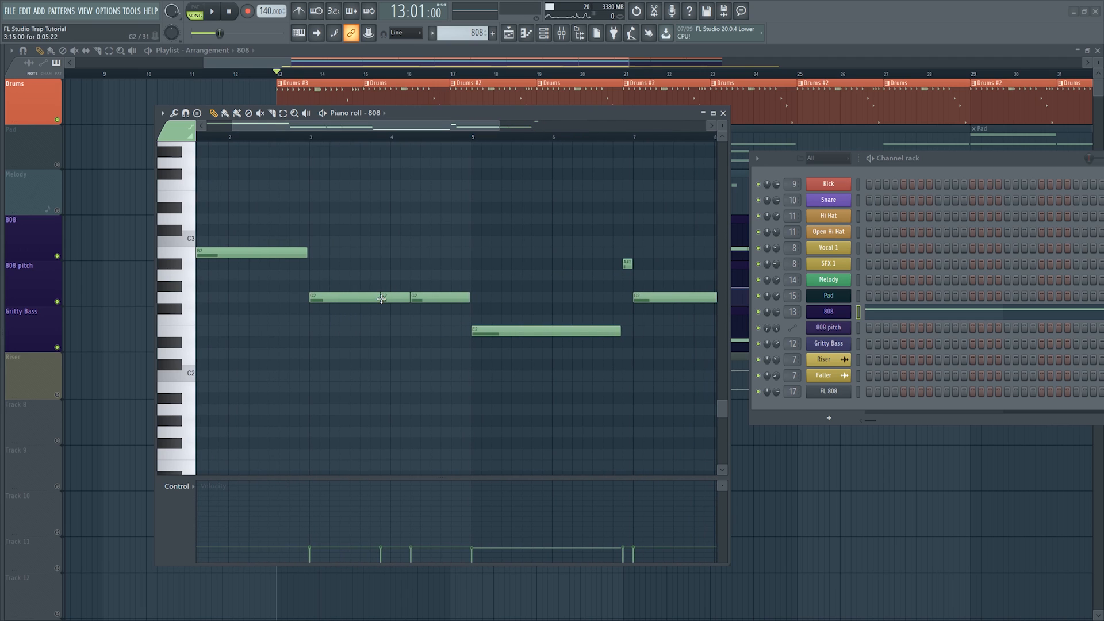
scroll(368, 136, up, 3)
click(364, 136)
key(space)
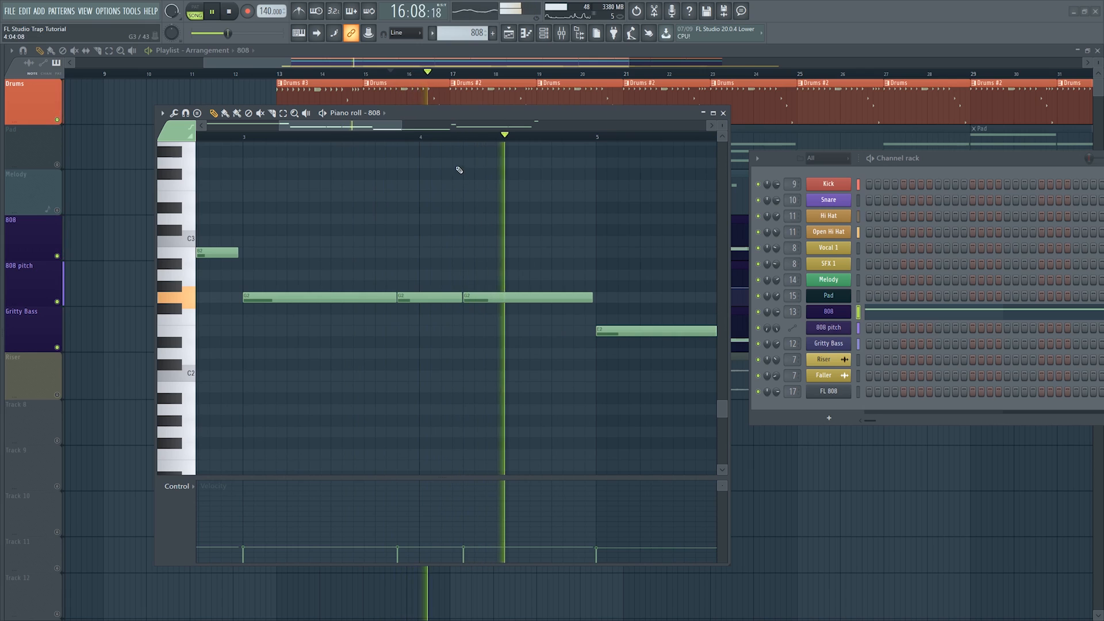
Stop playback, look over the rest of the 808 notes in the piano roll and close it
key(space)
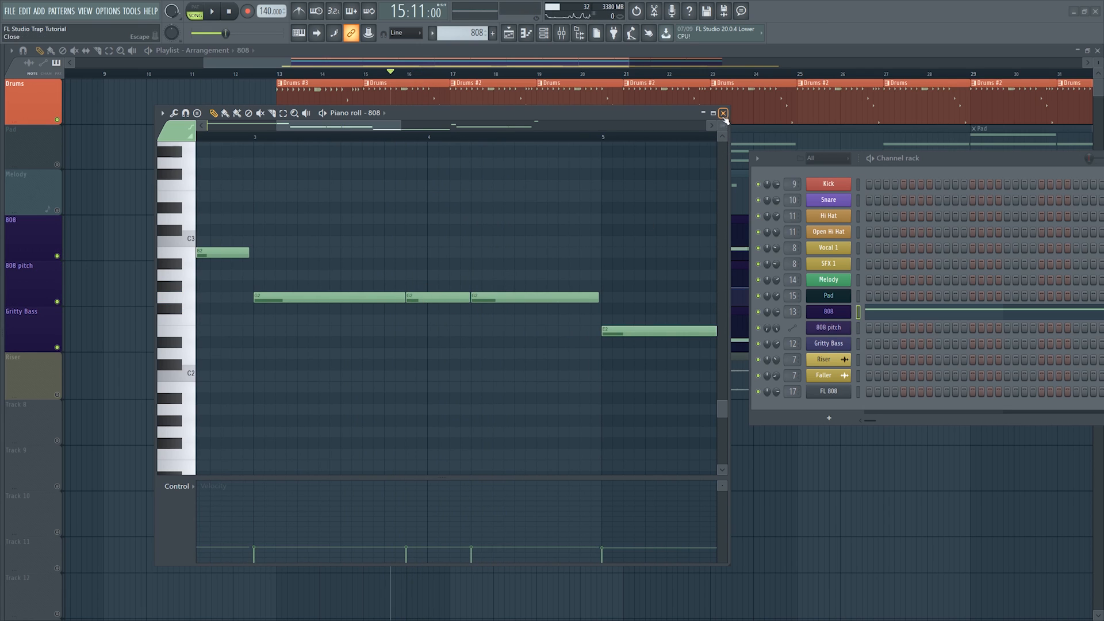
scroll(506, 143, down, 3)
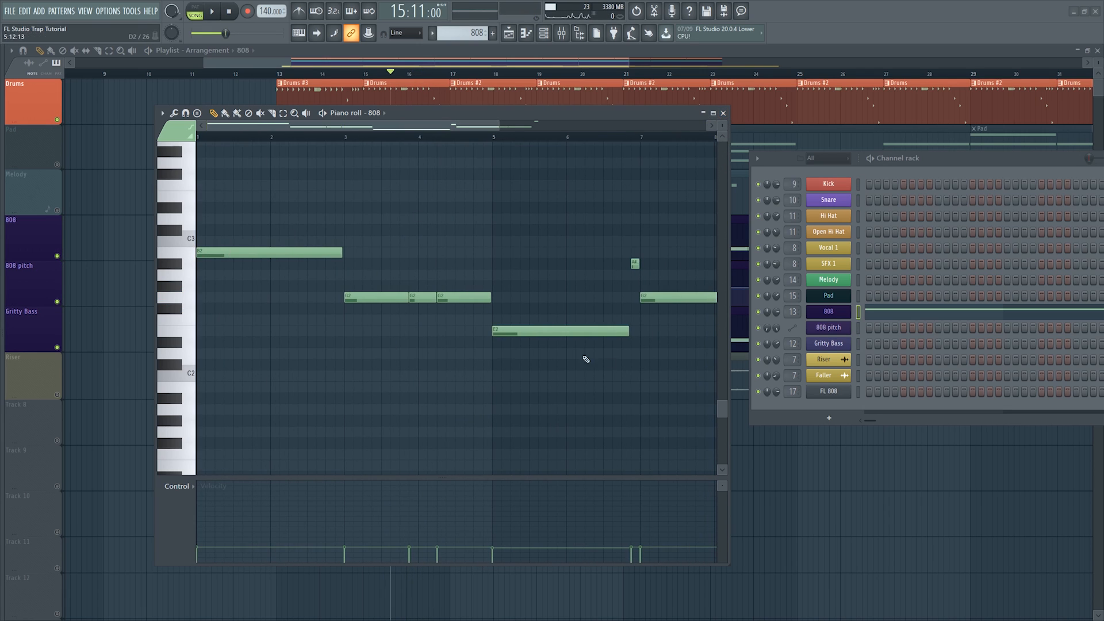
click(723, 113)
Show the mixer, inspect the Fruity Limiter on the 808 track and close the plugin
key(F9)
click(496, 391)
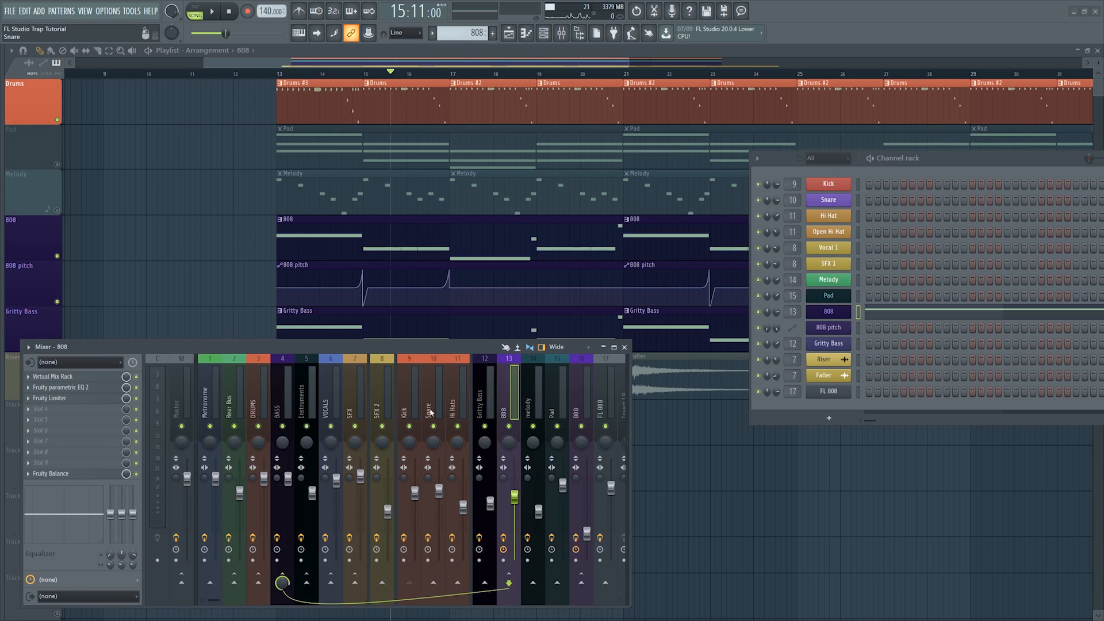
click(409, 394)
click(508, 394)
click(84, 399)
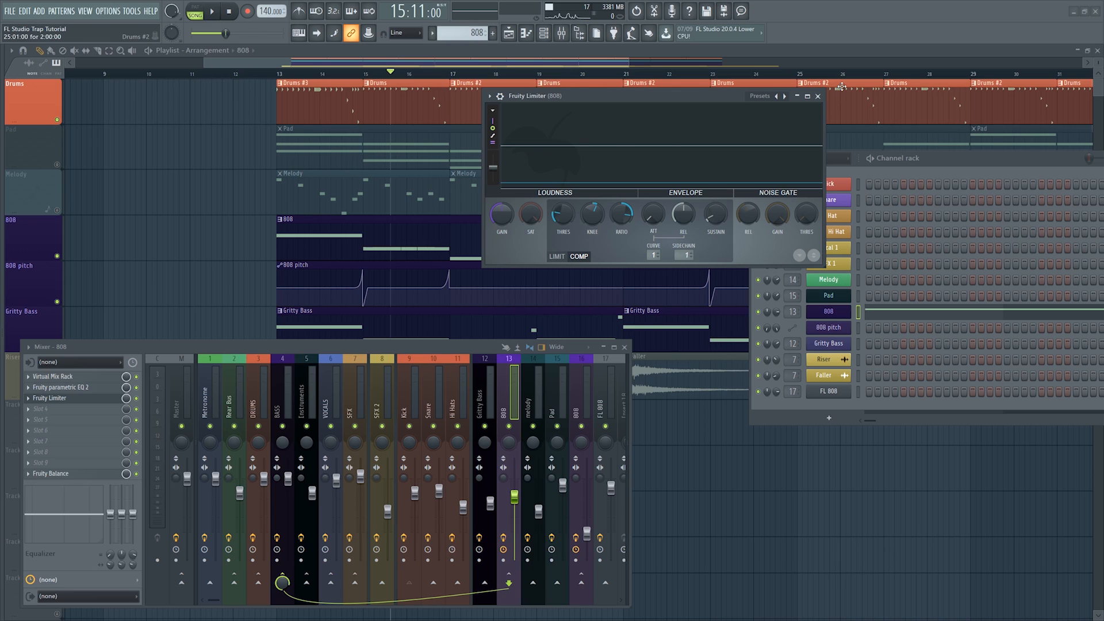
click(817, 97)
Place the playhead at bar 13, review the 808 pattern in the piano roll and close it
click(278, 75)
double_click(344, 223)
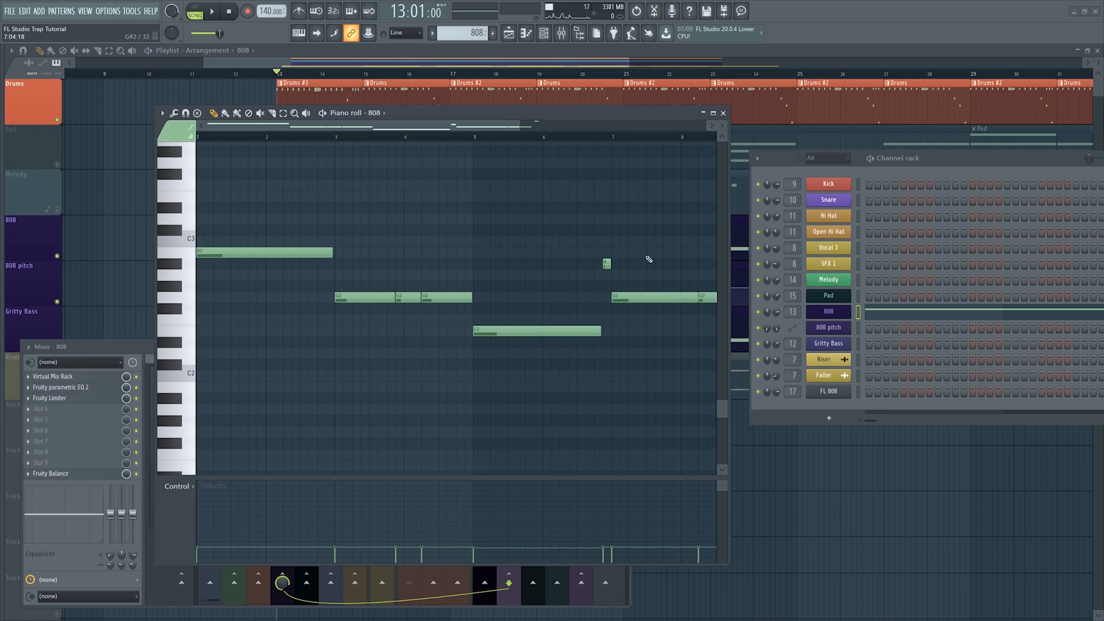
click(723, 114)
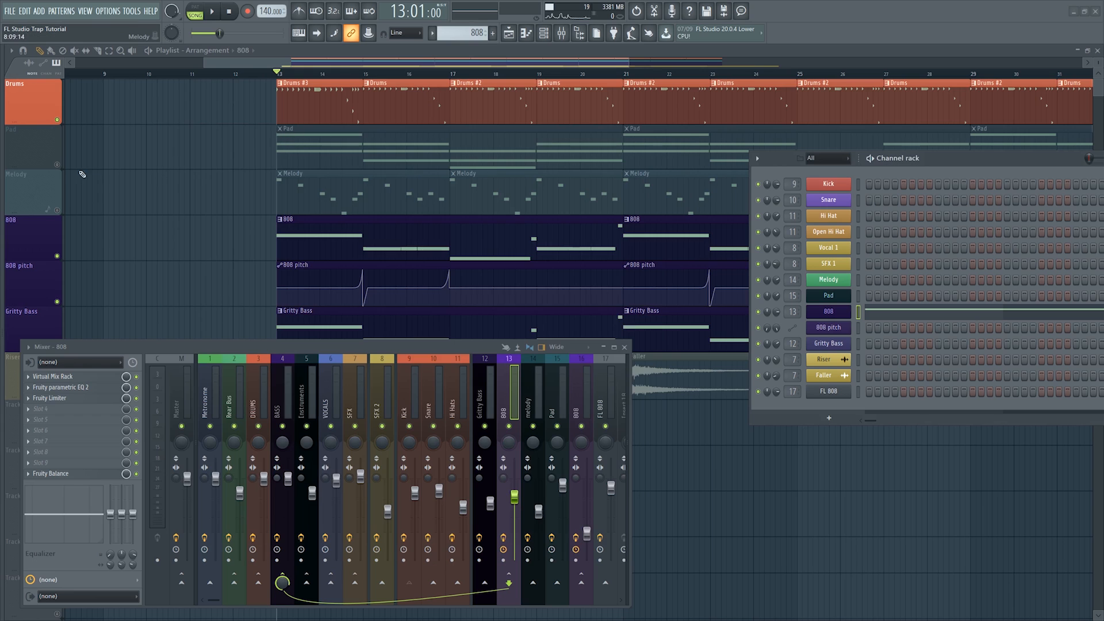
Unmute the Pad track and move the channel rack closer to the middle of the playlist
click(58, 165)
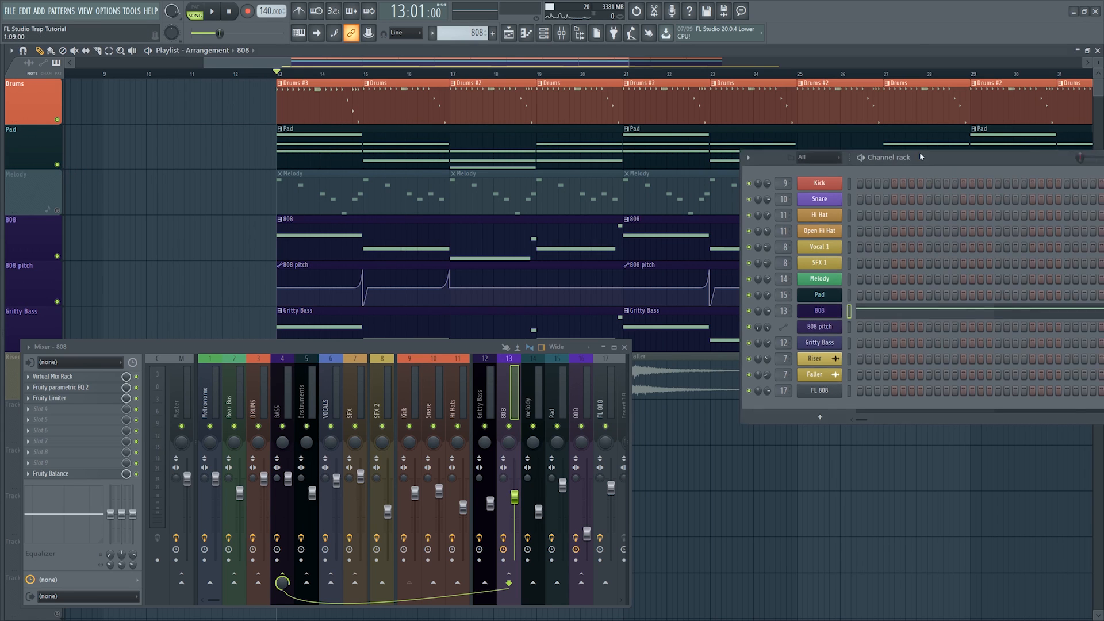
drag(991, 164, 842, 148)
drag(864, 144, 868, 149)
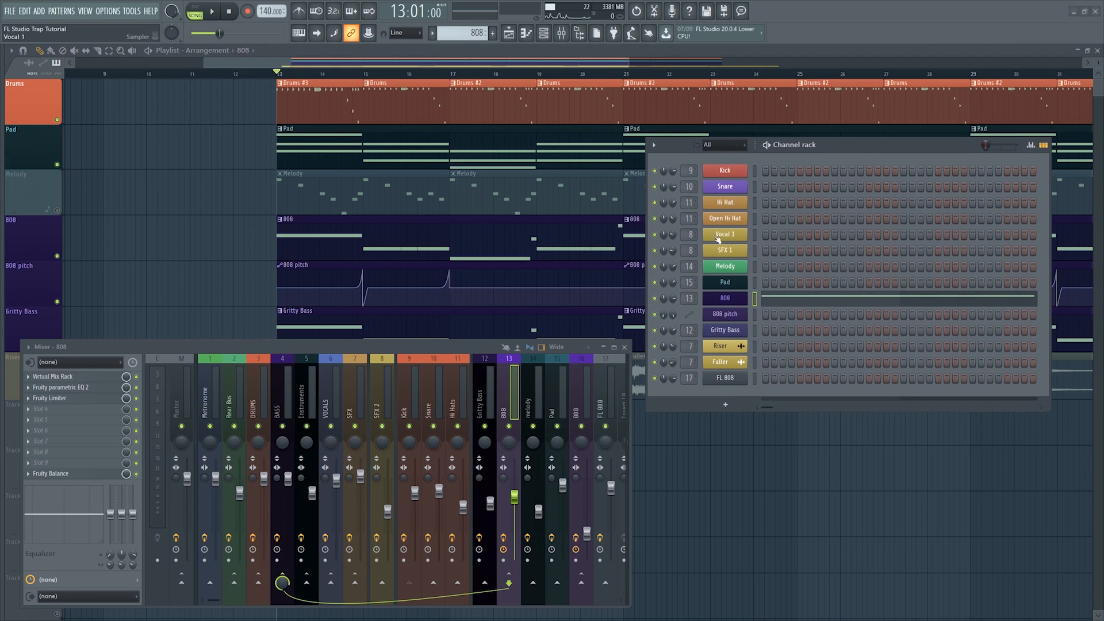
Solo the Pad track and play it from bar 13
right_click(56, 165)
scroll(304, 77, up, 4)
key(space)
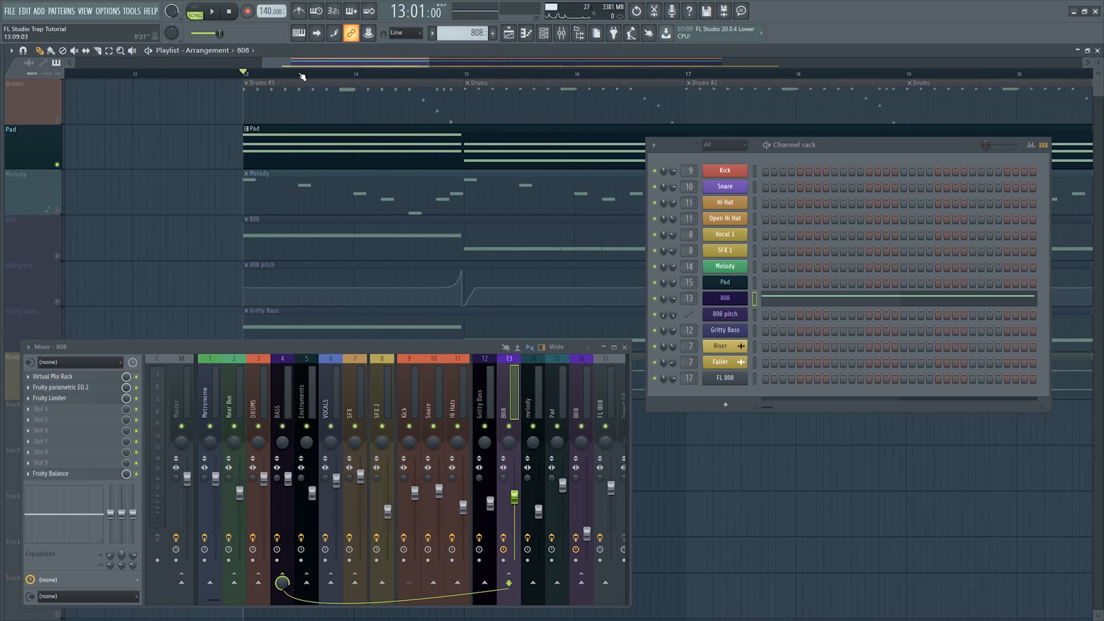
scroll(325, 175, up, 1)
scroll(356, 198, up, 1)
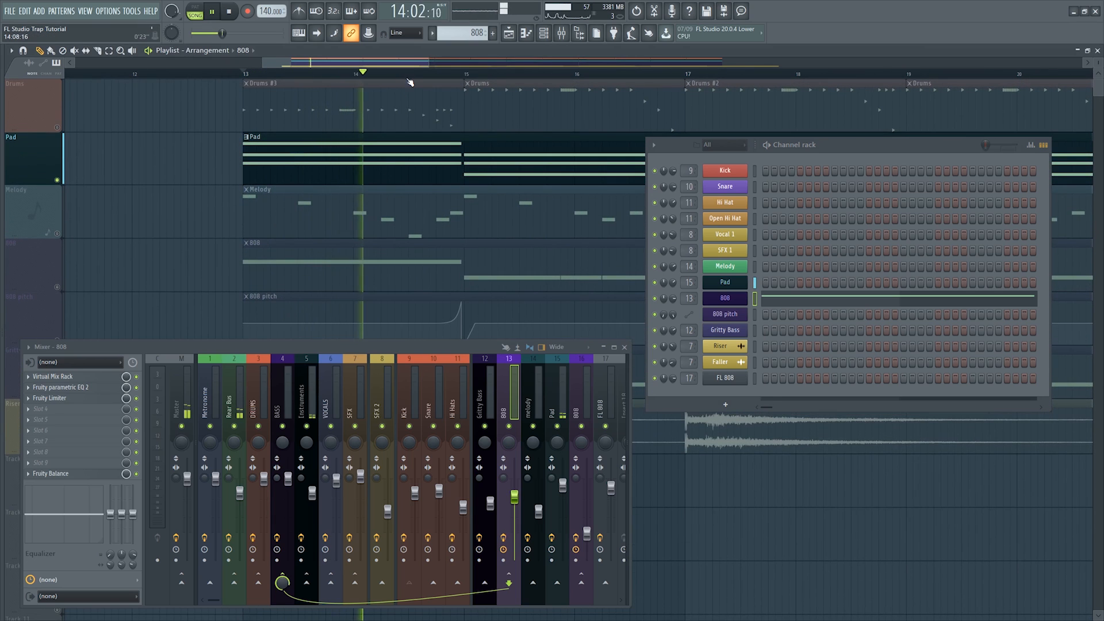
scroll(412, 201, down, 2)
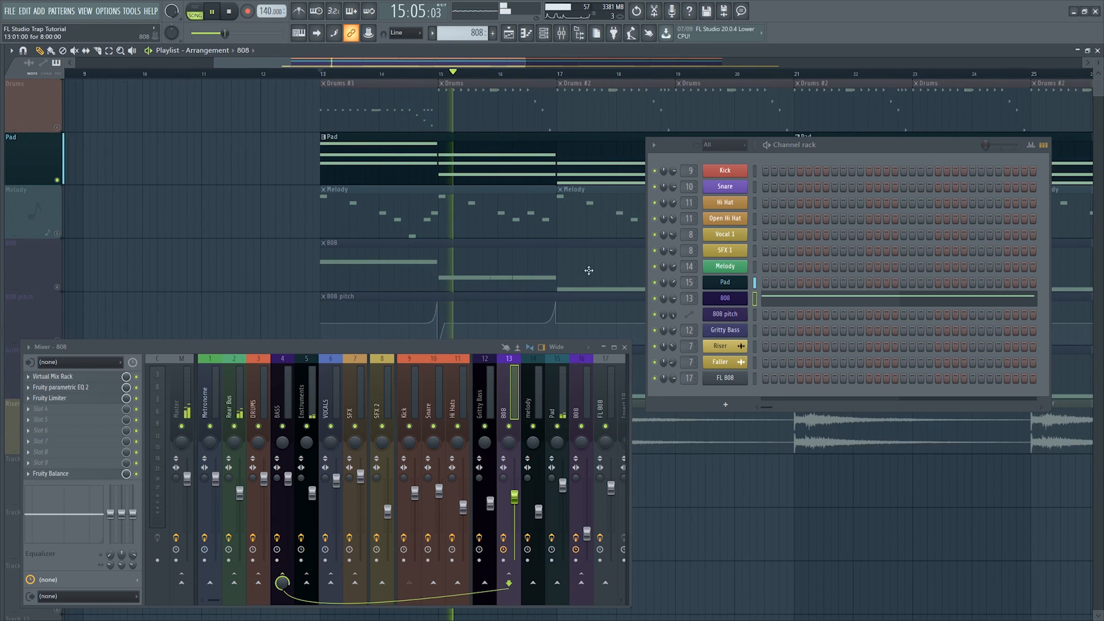
key(space)
Open the Pad pattern's piano roll, reposition its window and examine the chords in bars 1 to 8
click(377, 155)
double_click(377, 155)
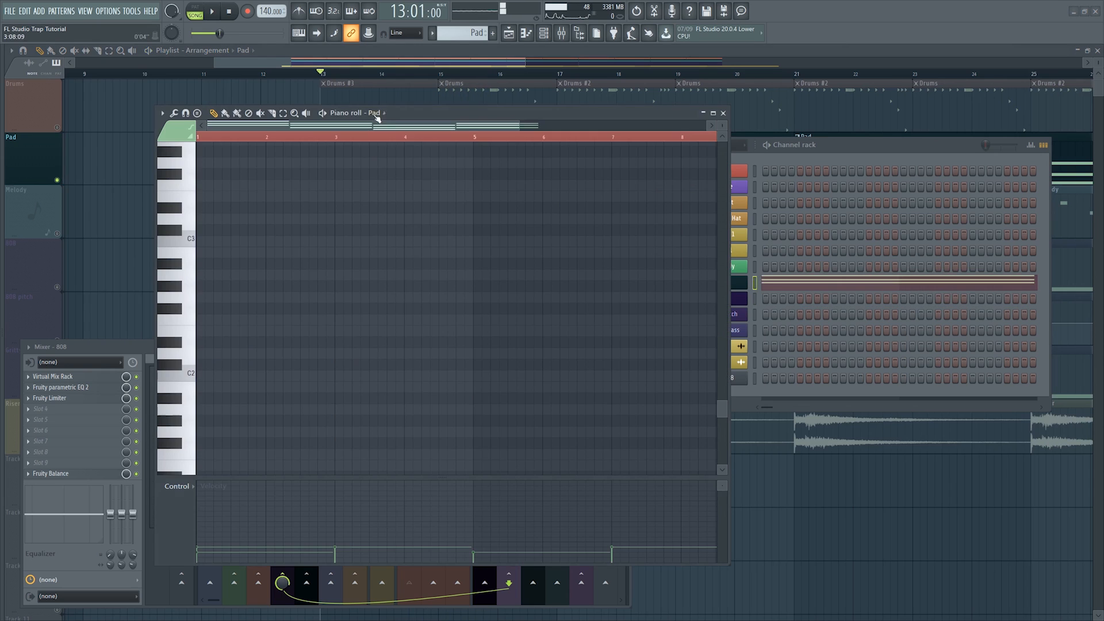
drag(389, 112, 320, 71)
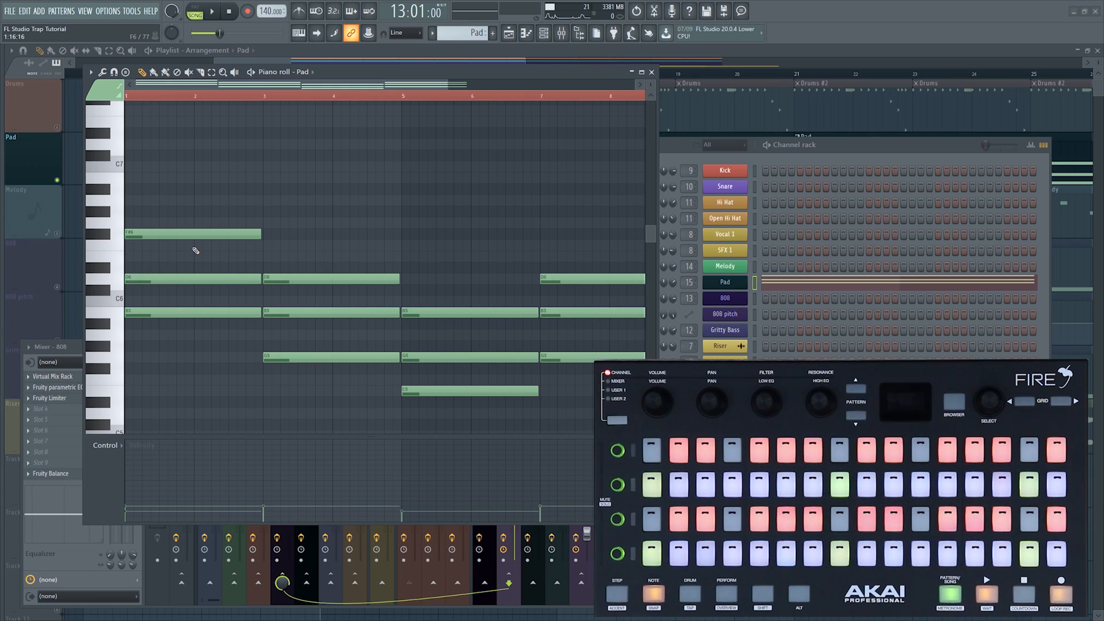
scroll(162, 96, up, 3)
click(156, 93)
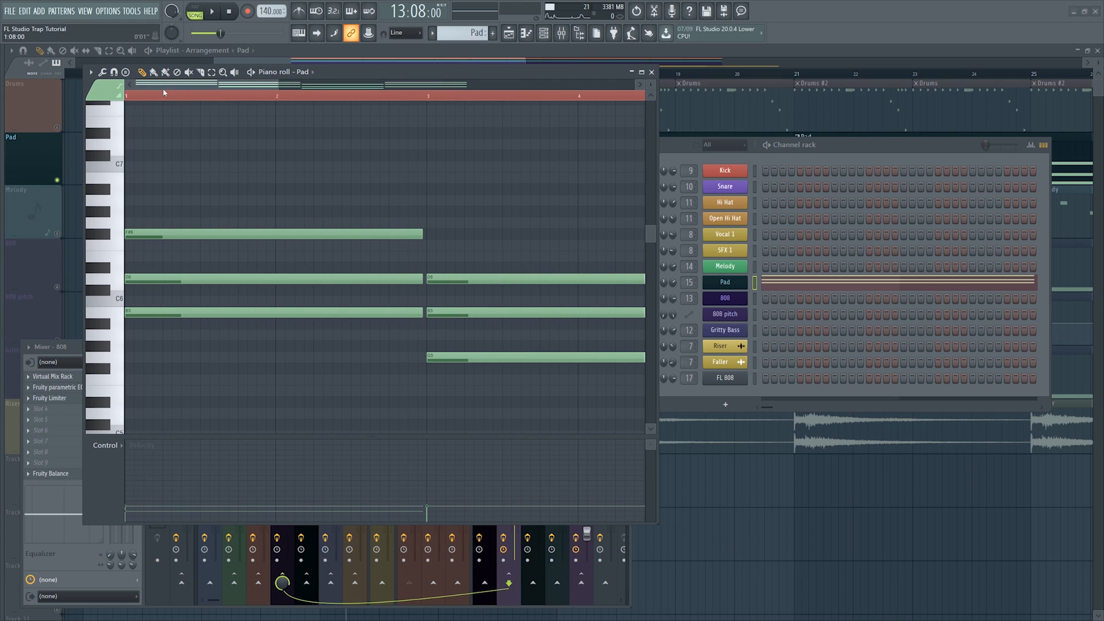
scroll(172, 99, down, 3)
scroll(179, 100, down, 2)
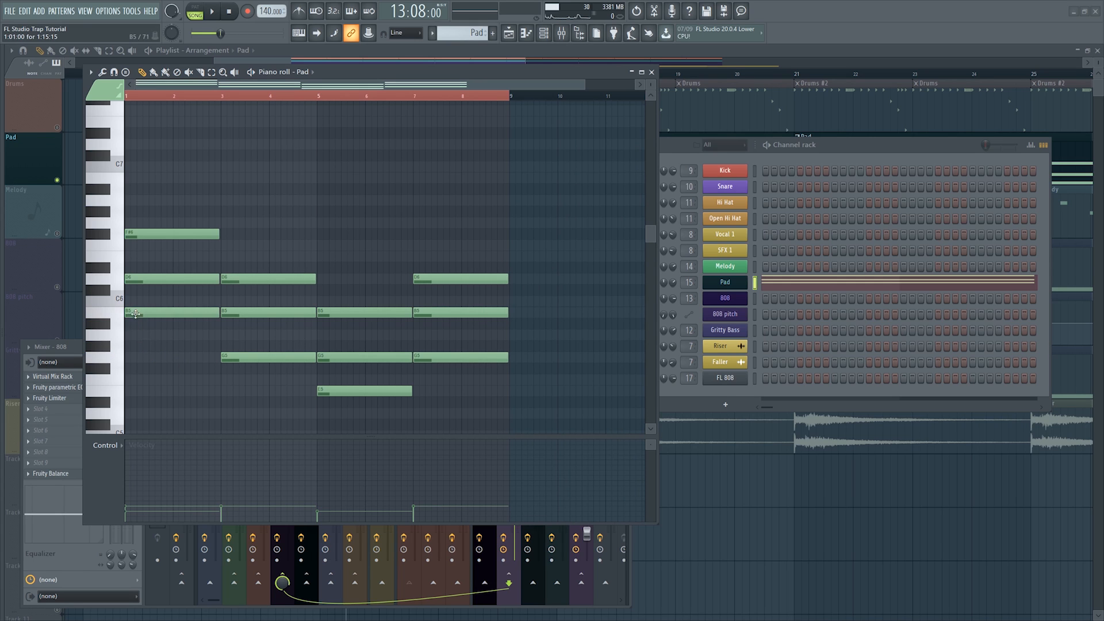
Draw consecutive two-bar root notes B5, G5, E5 and G5 in the Pad pattern, starting at bar 9
click(138, 335)
right_click(138, 335)
drag(467, 323, 515, 312)
scroll(664, 63, down, 1)
drag(665, 43, 824, 61)
click(511, 449)
mouse_move(574, 452)
mouse_down()
mouse_move(561, 469)
mouse_move(573, 498)
mouse_up()
click(631, 519)
mouse_move(670, 519)
mouse_down()
mouse_move(670, 552)
mouse_move(670, 536)
mouse_up()
click(759, 481)
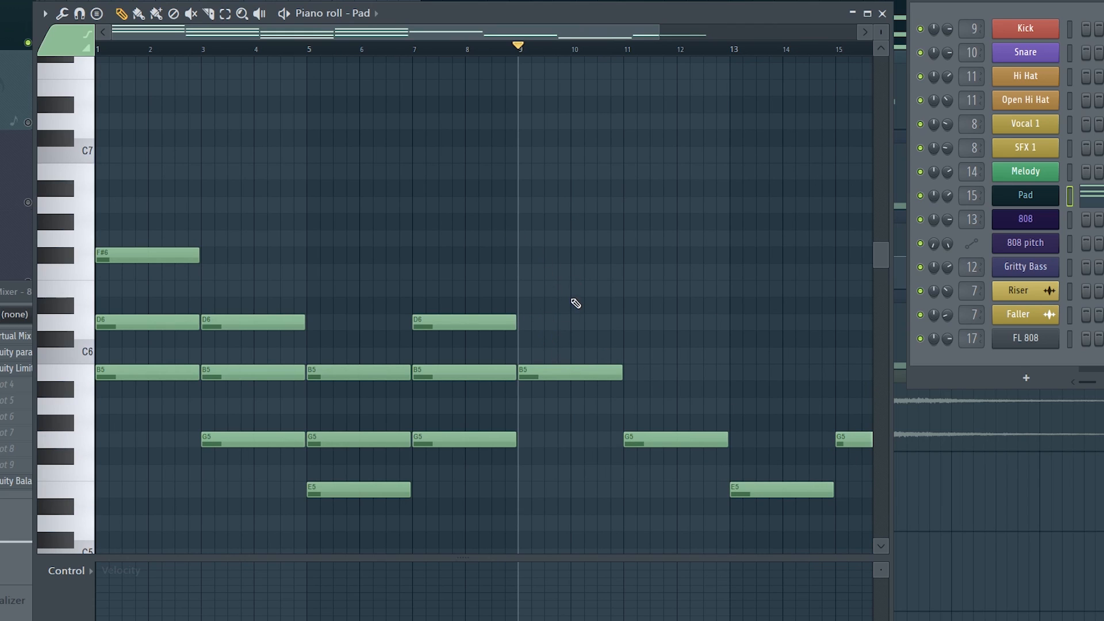
Replace the B5 root note at bar 9 with a stamped Minor chord (B5, D6, F#6) and play it
click(101, 17)
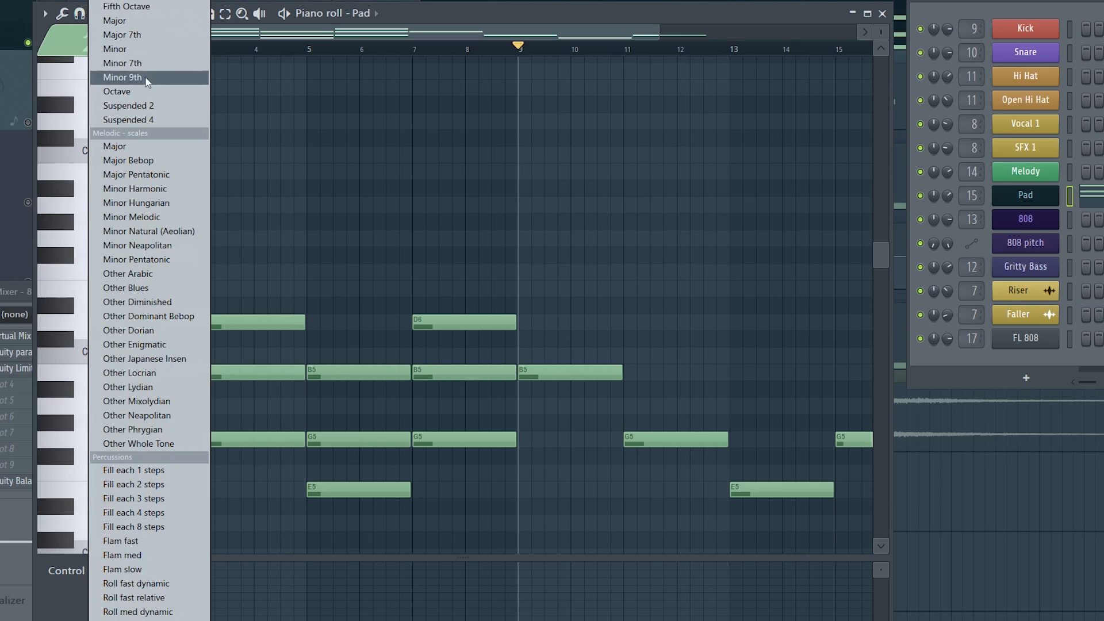
click(136, 46)
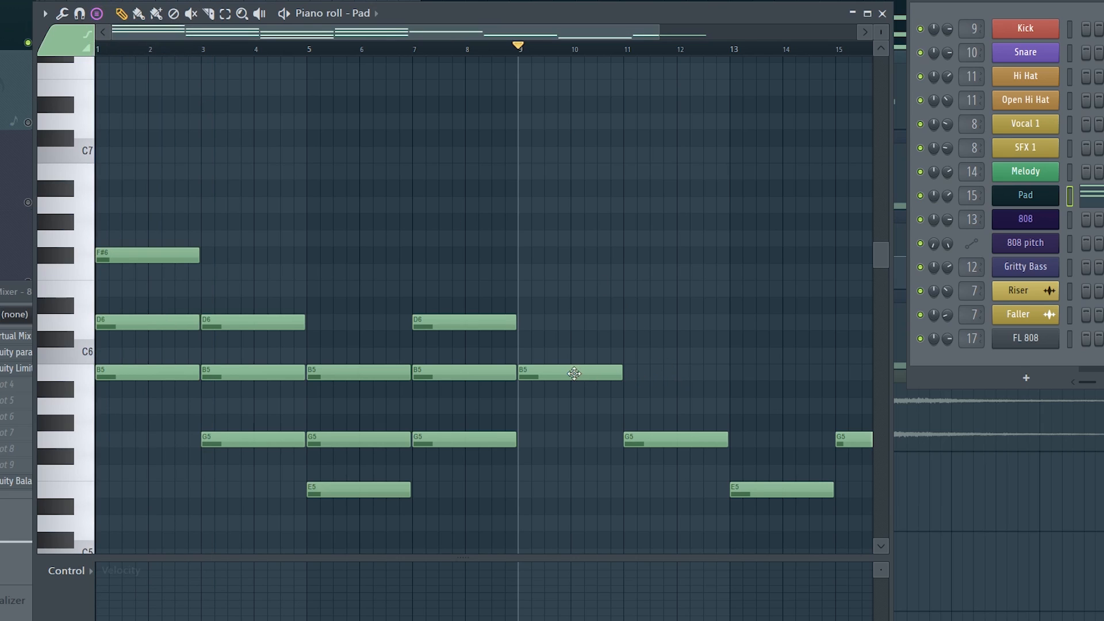
click(630, 373)
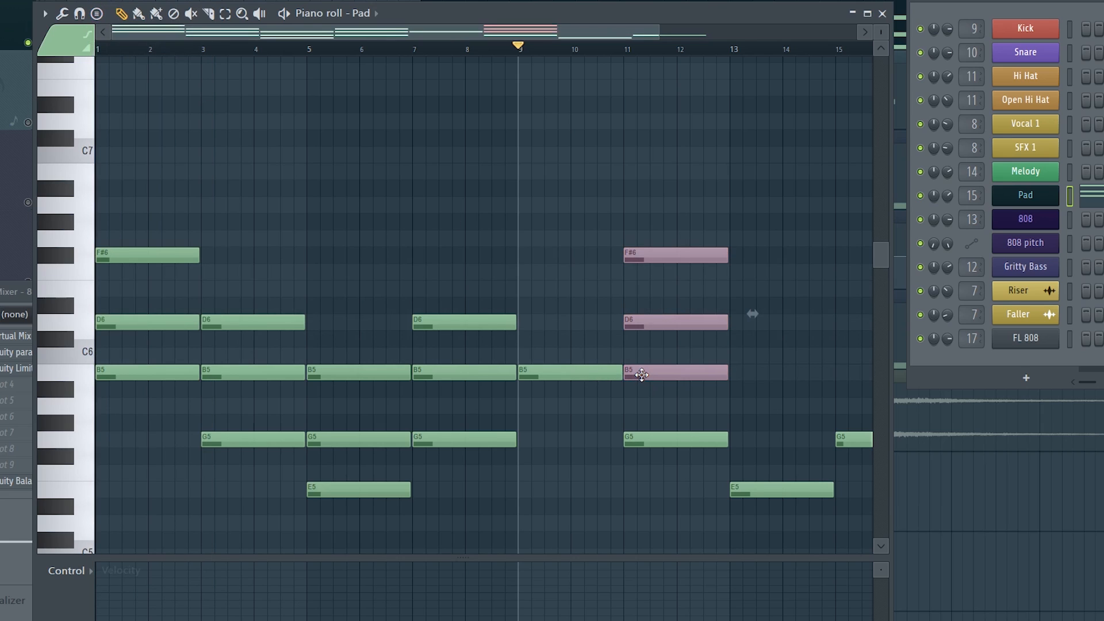
right_click(594, 375)
drag(620, 187, 584, 370)
key(space)
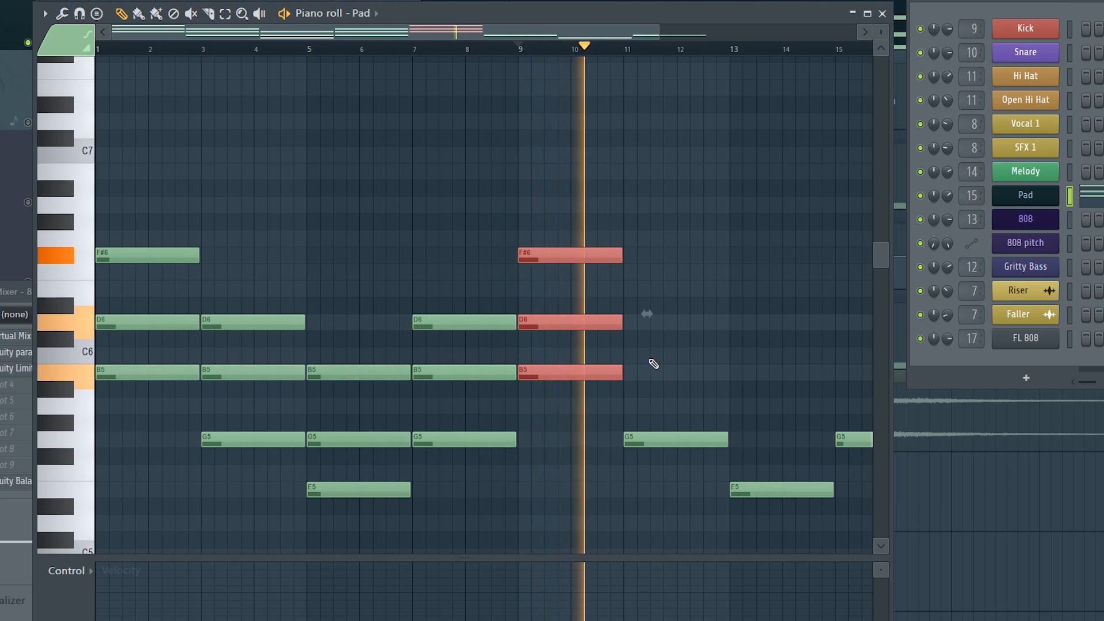
key(space)
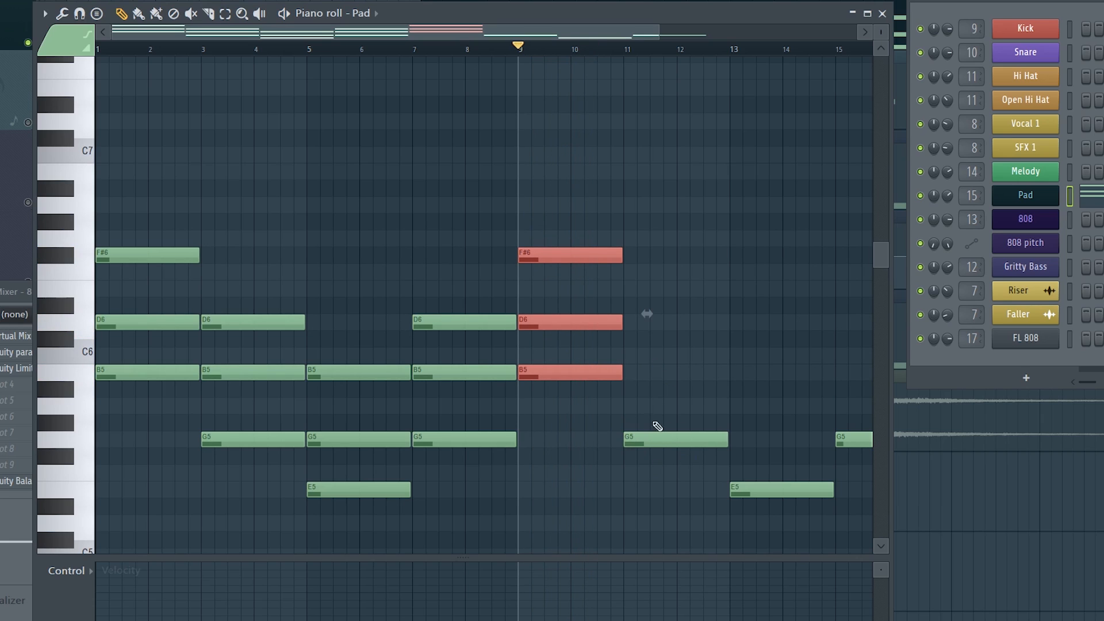
Replace the G5 root note at bar 11 with a stamped Major chord (G5, B5, D6) and play it
key(ctrl+z)
key(ctrl+z)
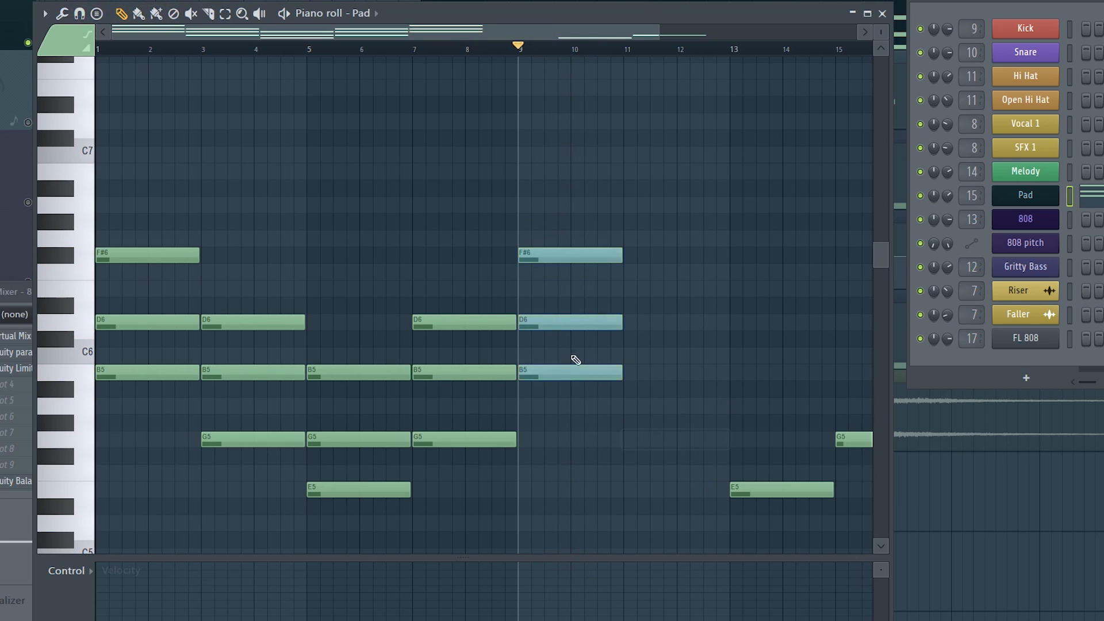
click(98, 14)
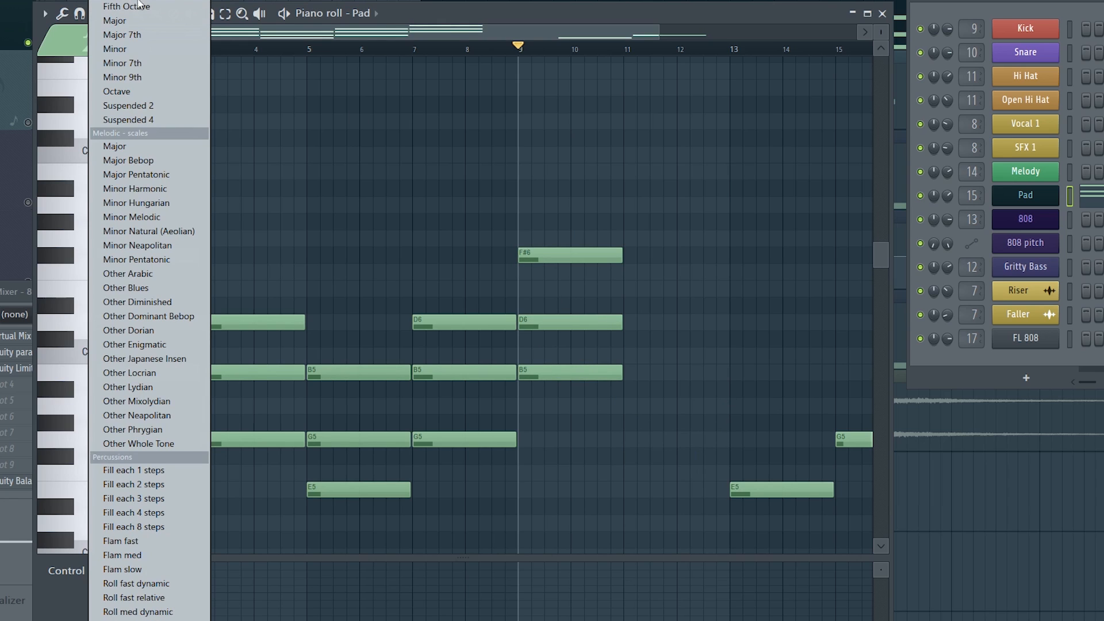
click(115, 20)
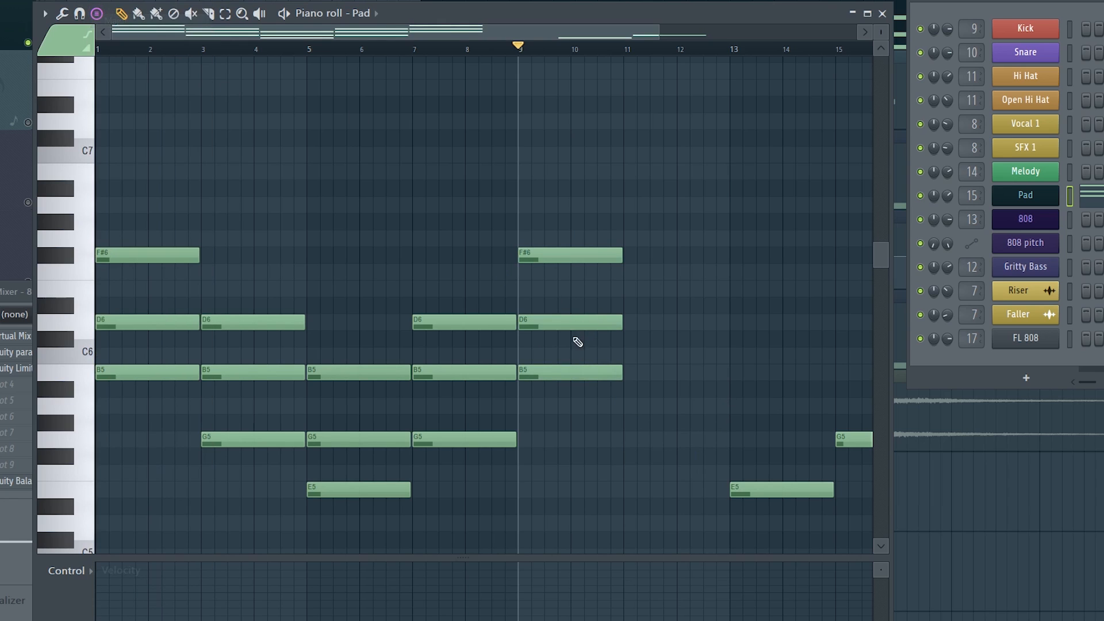
click(624, 443)
key(space)
key(space)
click(625, 48)
key(space)
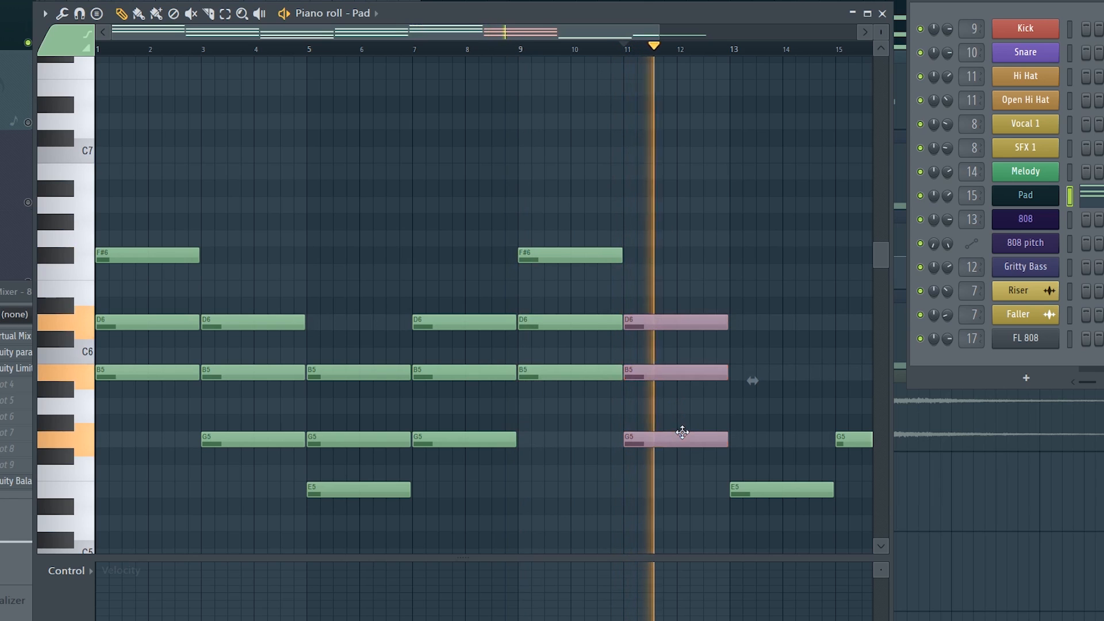
key(space)
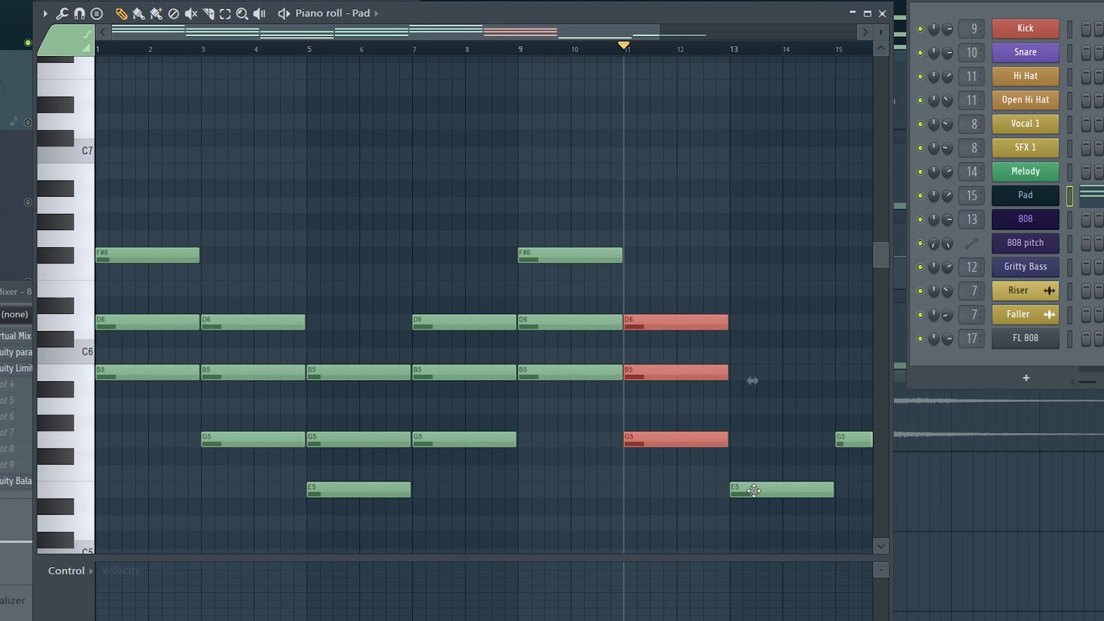
Replace the E5 root note at bar 13 with a stamped Minor chord and transpose it to E5, G5, B5
click(83, 13)
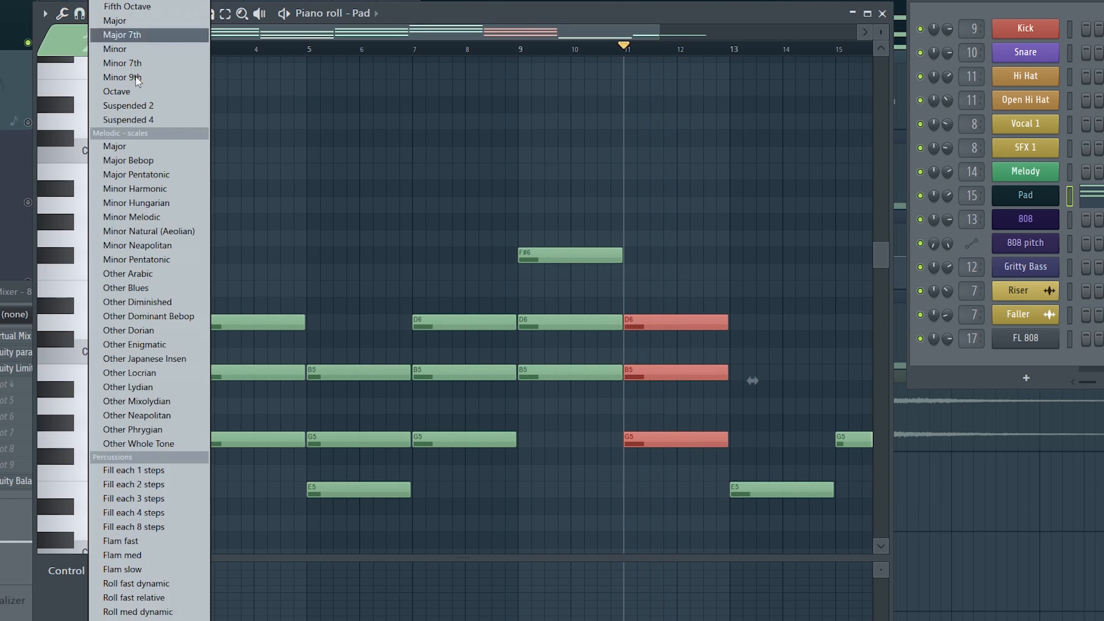
click(165, 63)
right_click(758, 489)
scroll(756, 527, down, 1)
click(730, 467)
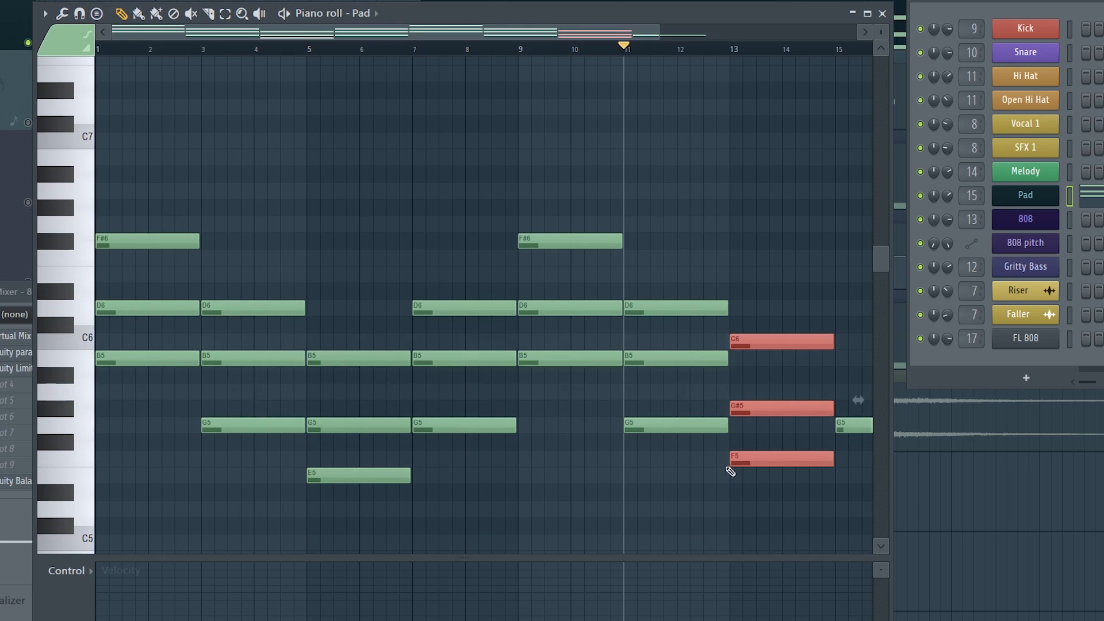
key(shift+Down)
Play the stamped chords from bar 11 into bar 13, stop playback and deselect the notes
key(space)
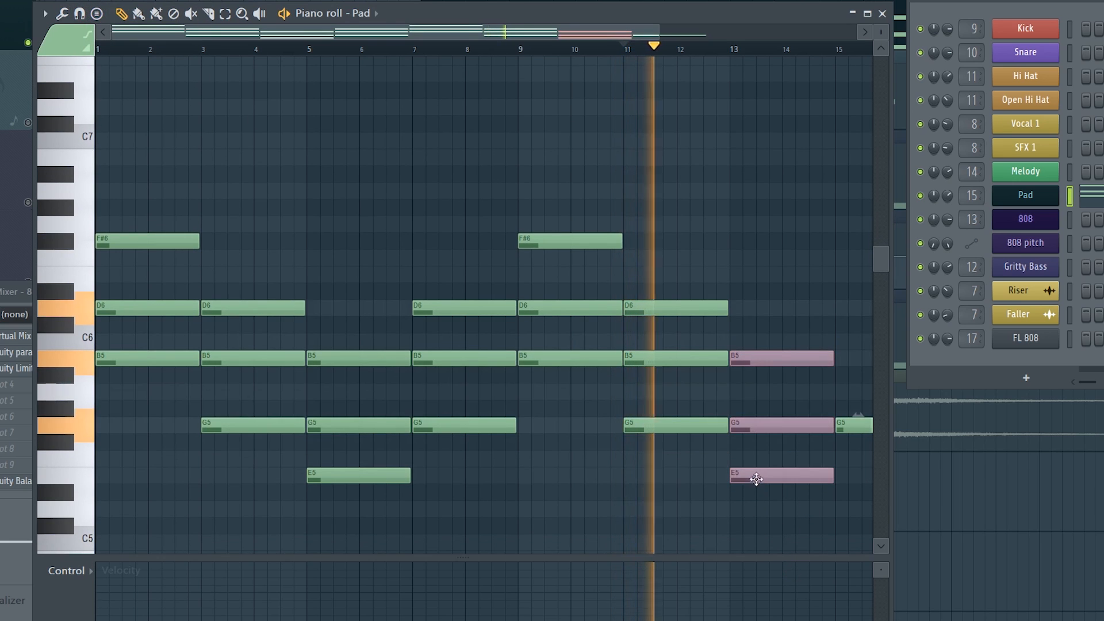
scroll(697, 52, down, 1)
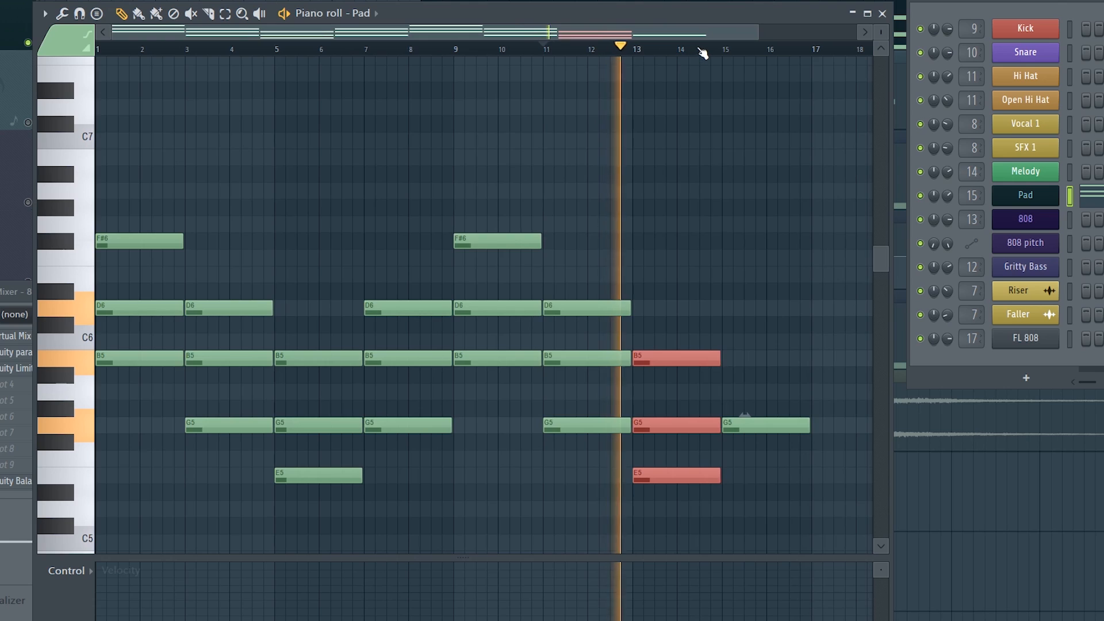
scroll(700, 50, up, 2)
scroll(704, 51, down, 1)
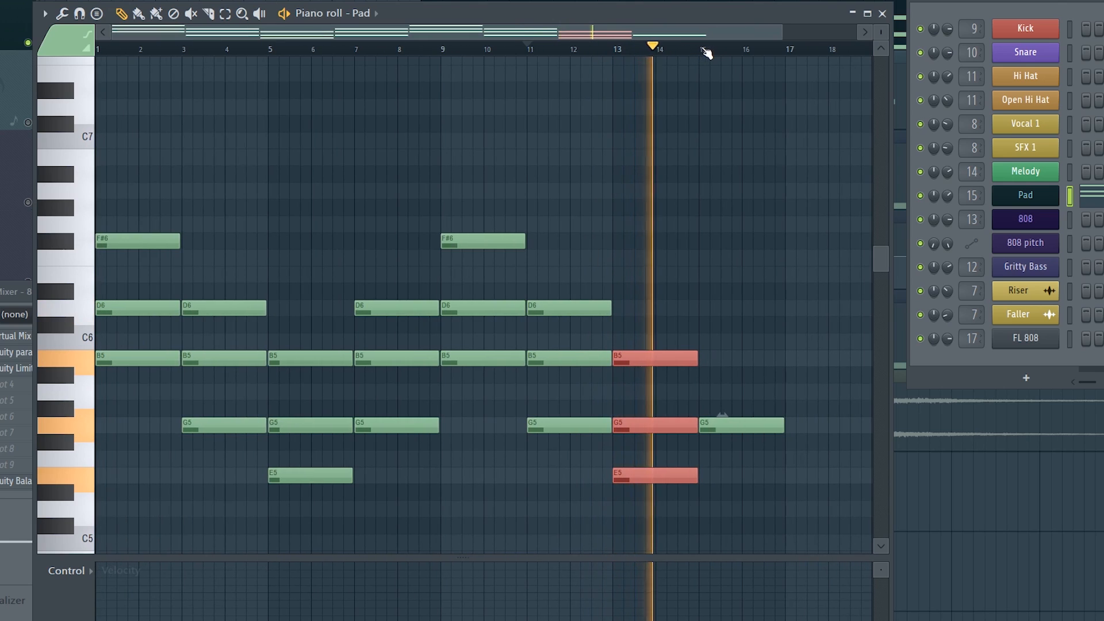
key(space)
click(577, 333)
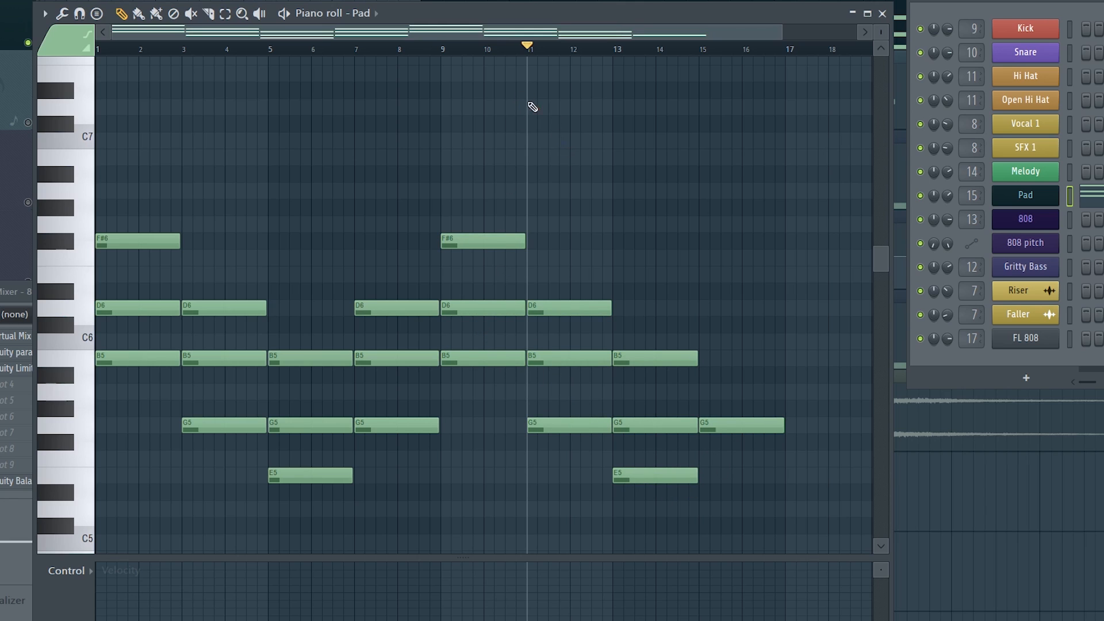
Delete all the Pad notes from bar 9 through bar 16
scroll(446, 50, down, 1)
drag(448, 214, 756, 453)
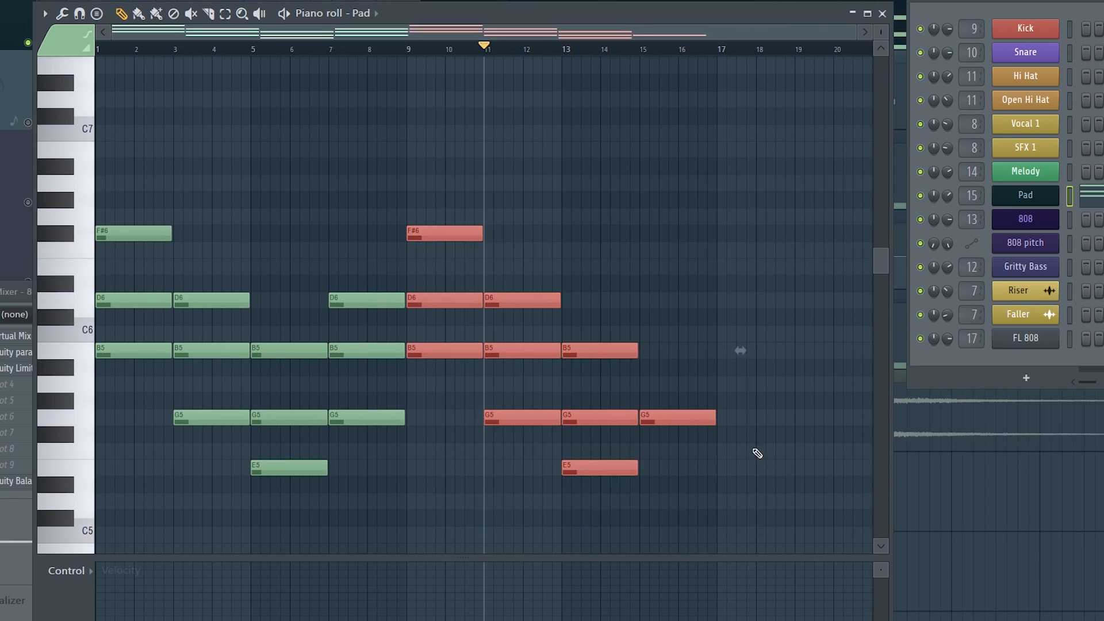
key(Delete)
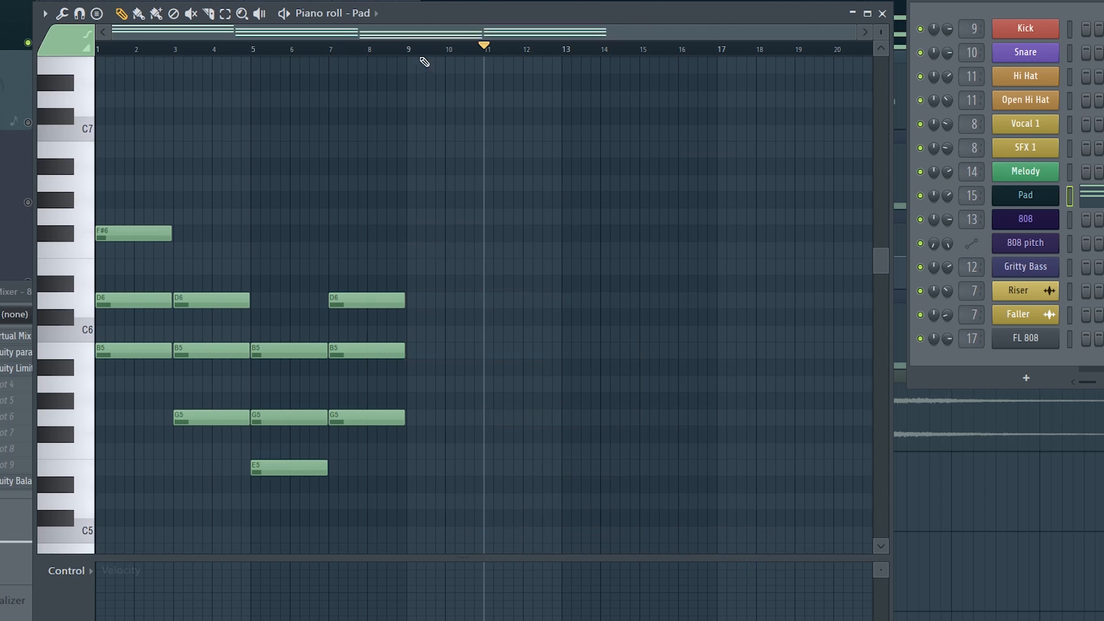
scroll(424, 62, up, 1)
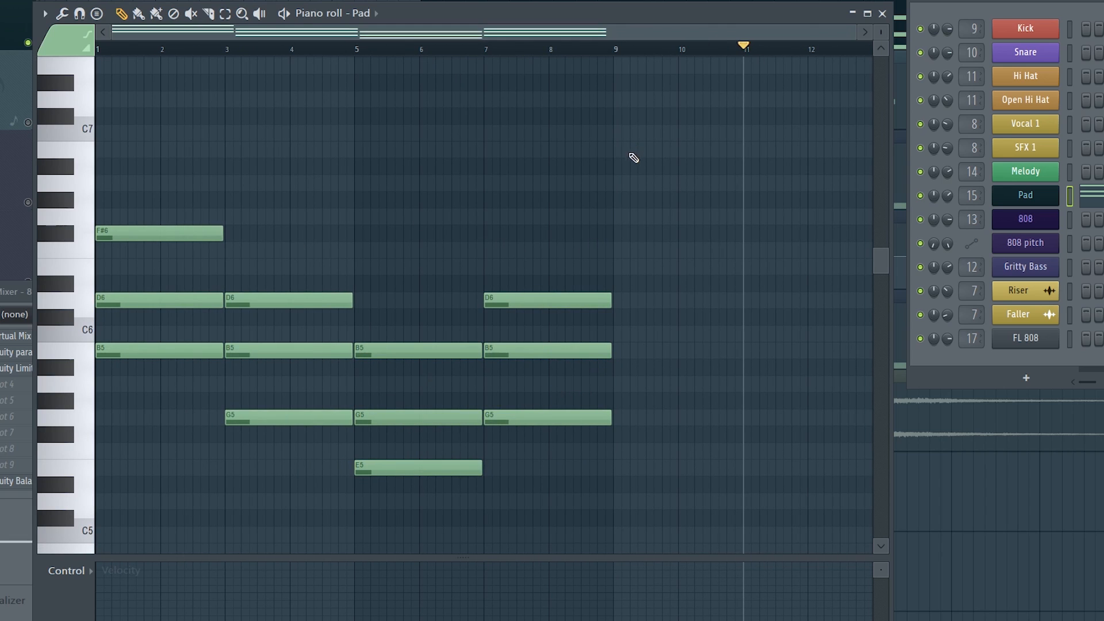
Review the Pad chord notes and the Pad's Fruity parametric EQ 2 curve, and close the EQ
drag(502, 19, 501, 0)
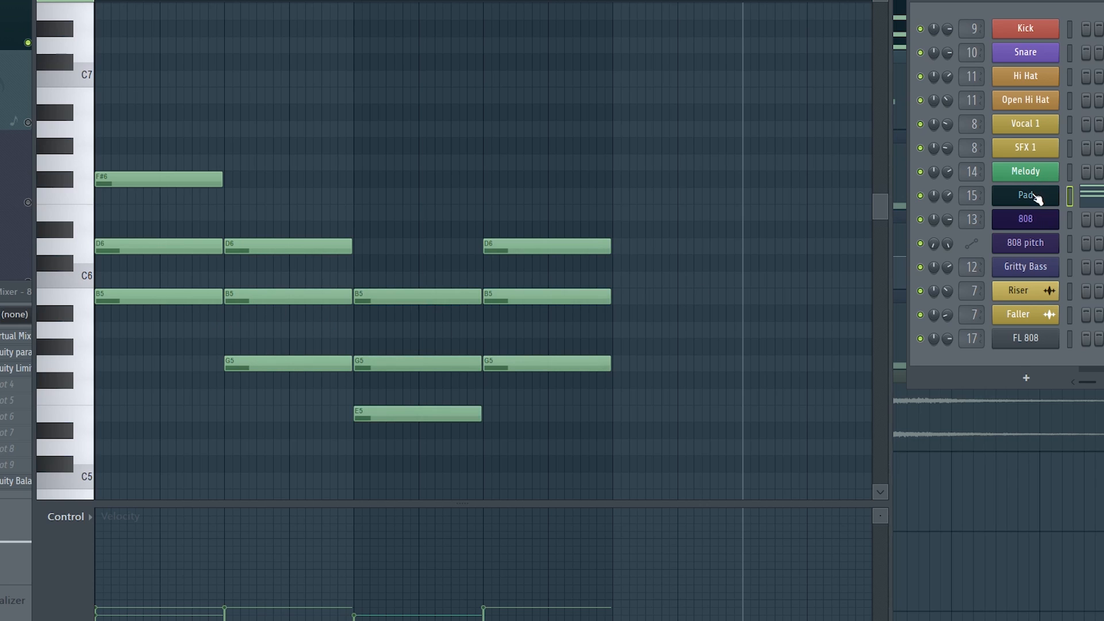
click(136, 1)
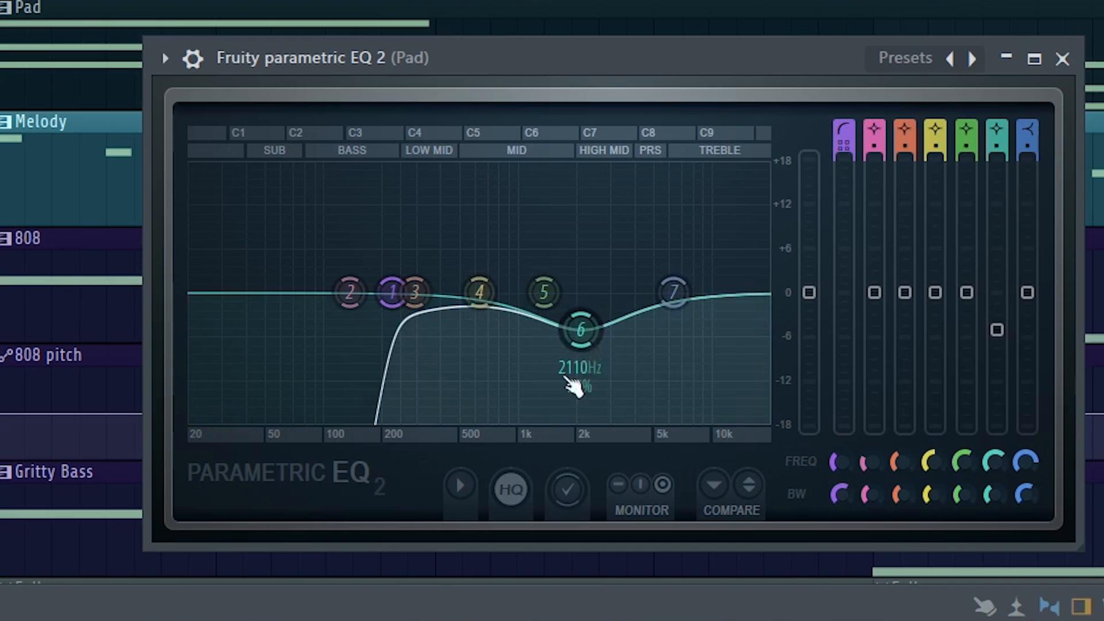
click(1062, 59)
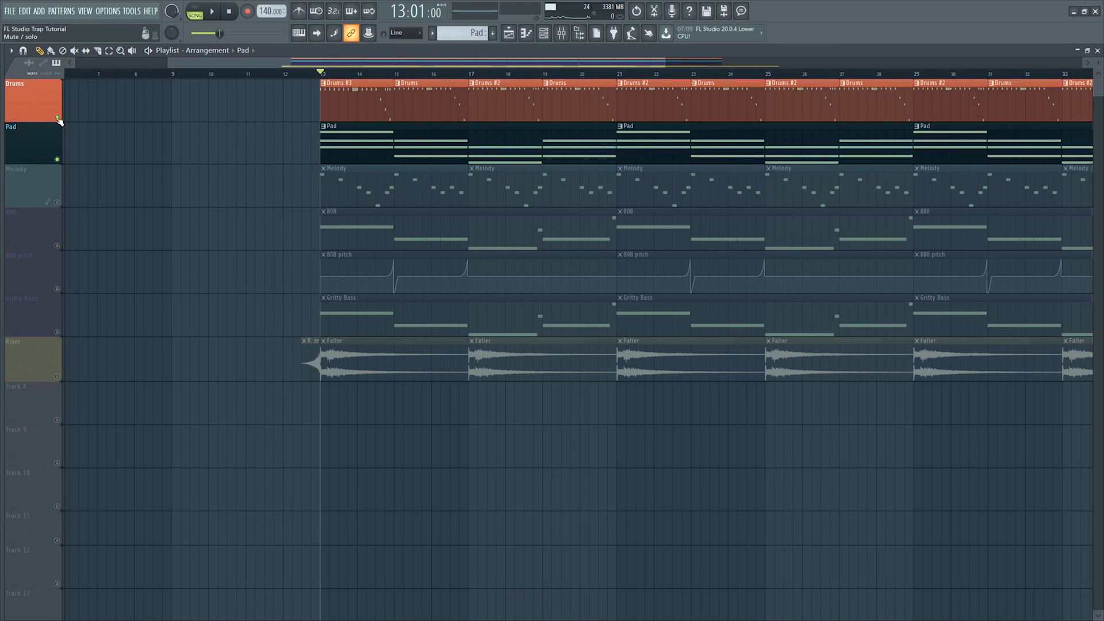
Solo the Drums track, unmute 808, 808 pitch, Gritty Bass and Pad, and play the arrangement from bar 13
ctrl+click(57, 119)
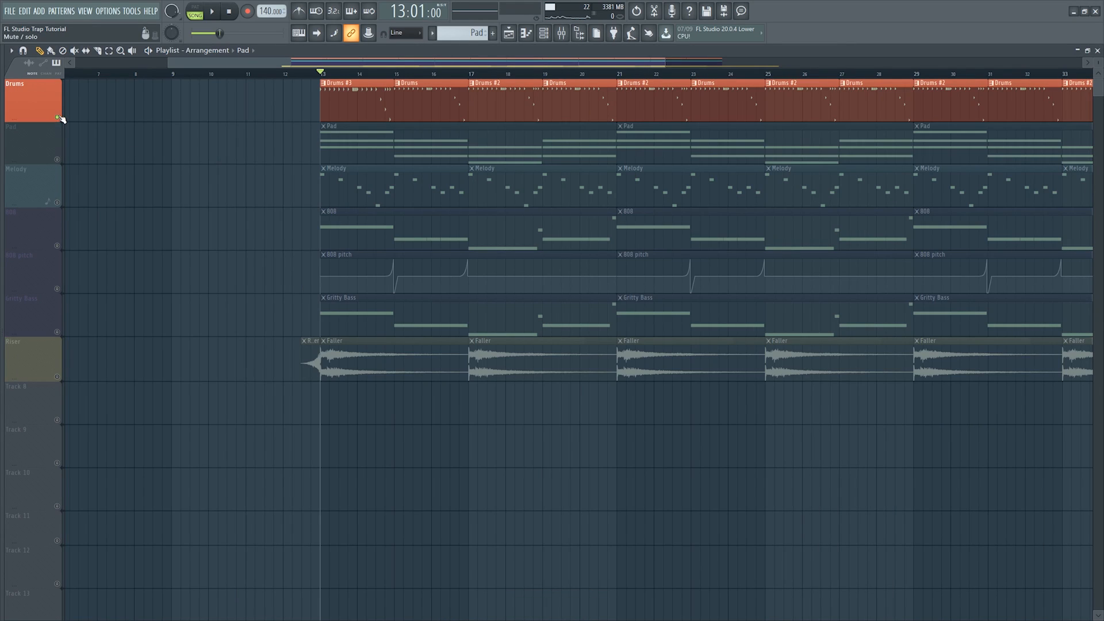
click(57, 245)
click(57, 289)
click(57, 332)
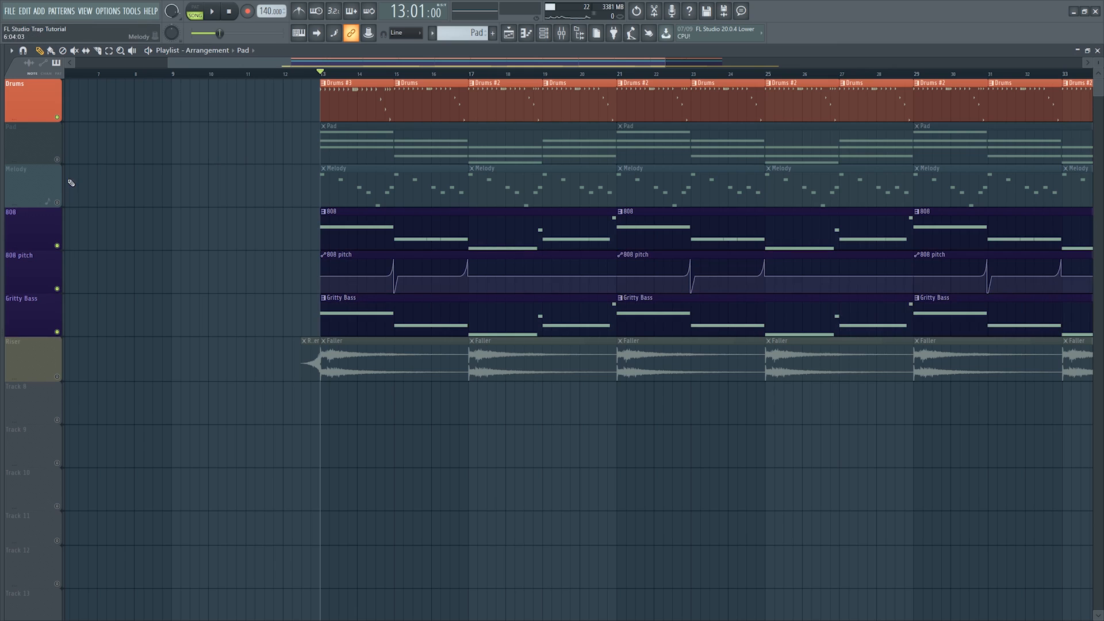
click(57, 159)
key(space)
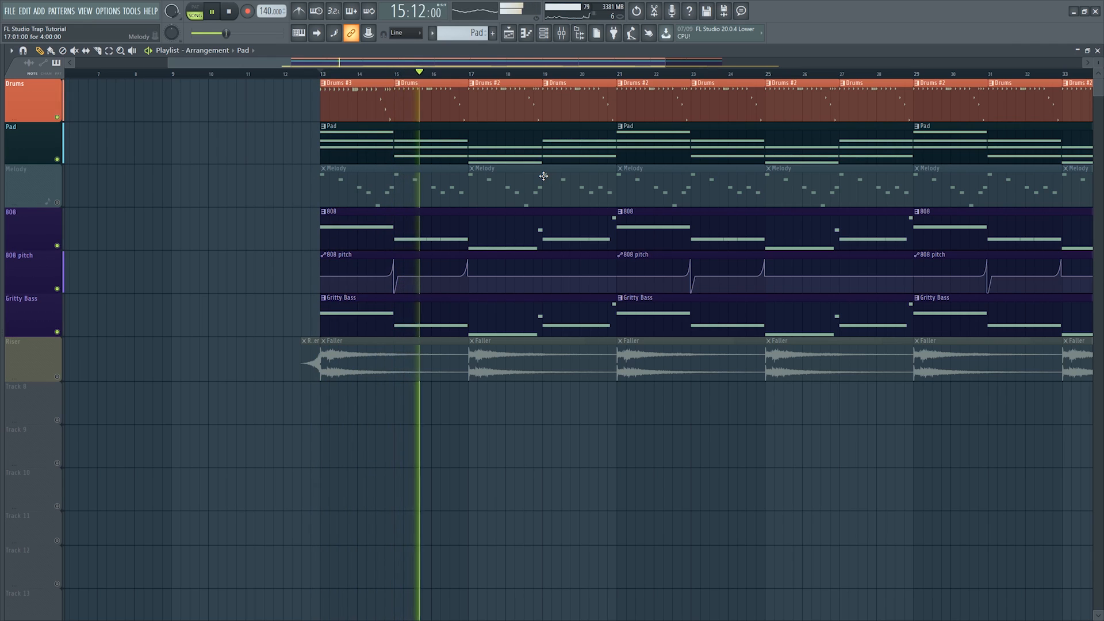
scroll(475, 75, up, 5)
key(space)
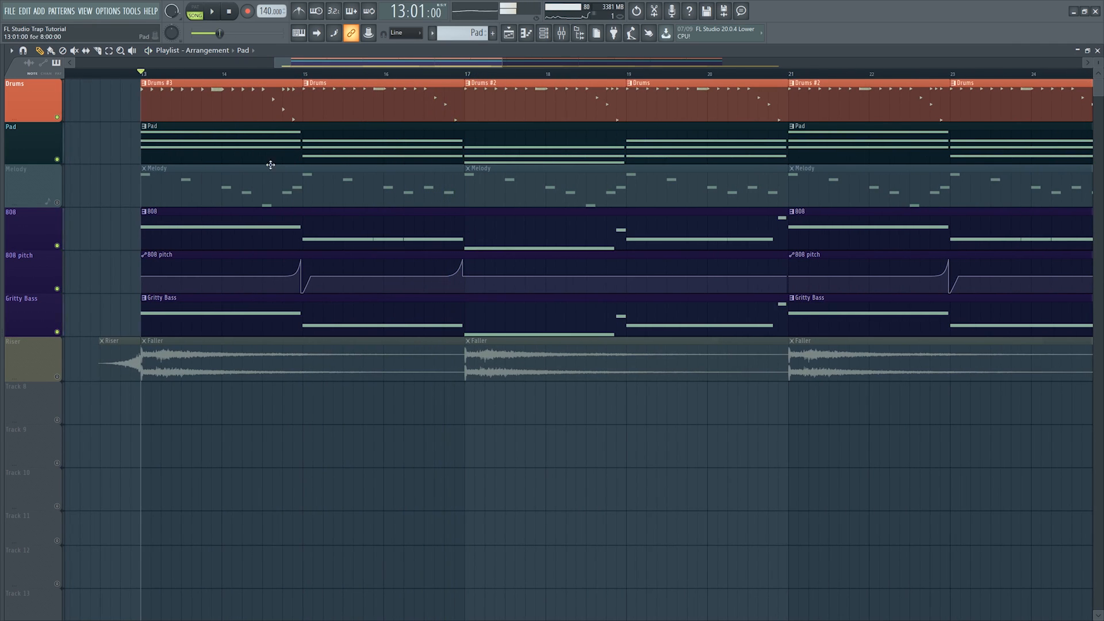
Unmute the Melody track and open the Melody channel's Serum instrument, moving its window clear of the channel rack
click(58, 202)
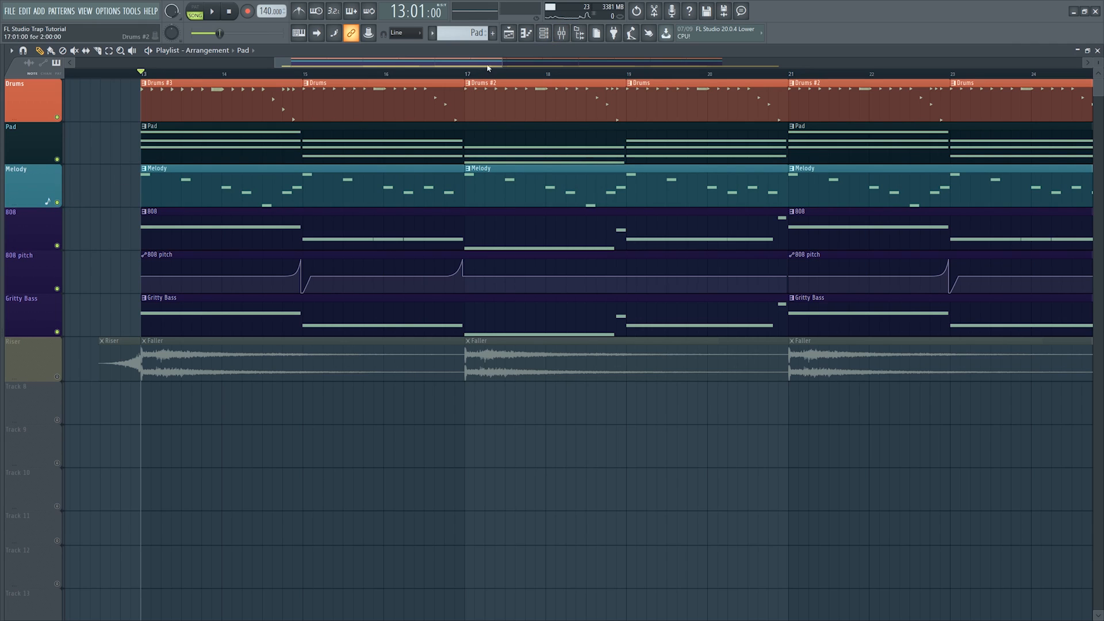
click(546, 34)
click(725, 266)
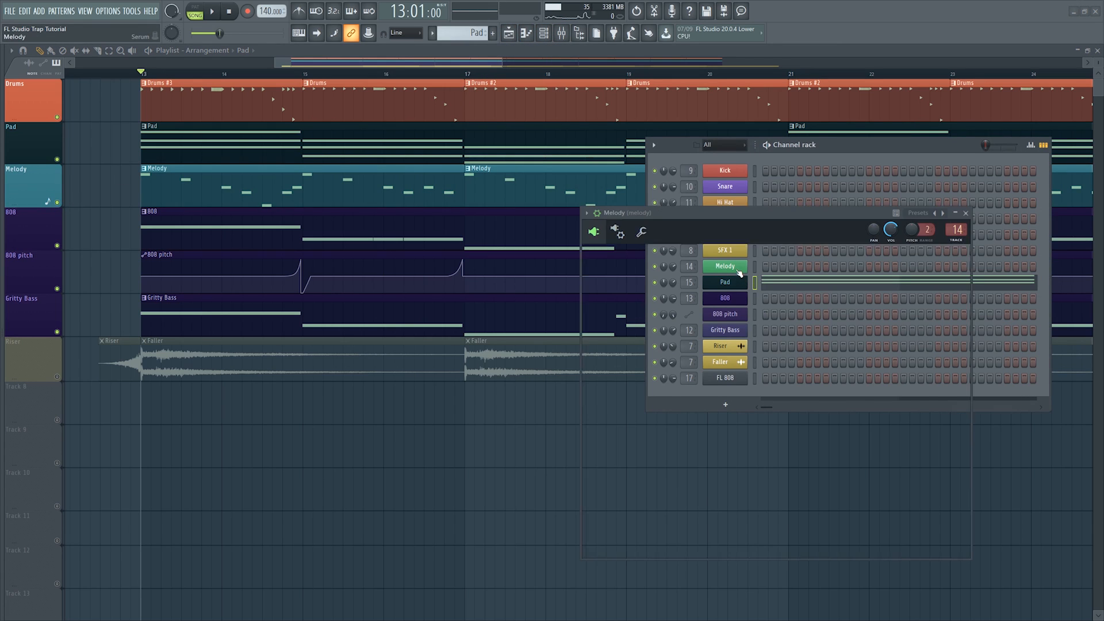
drag(843, 202, 605, 47)
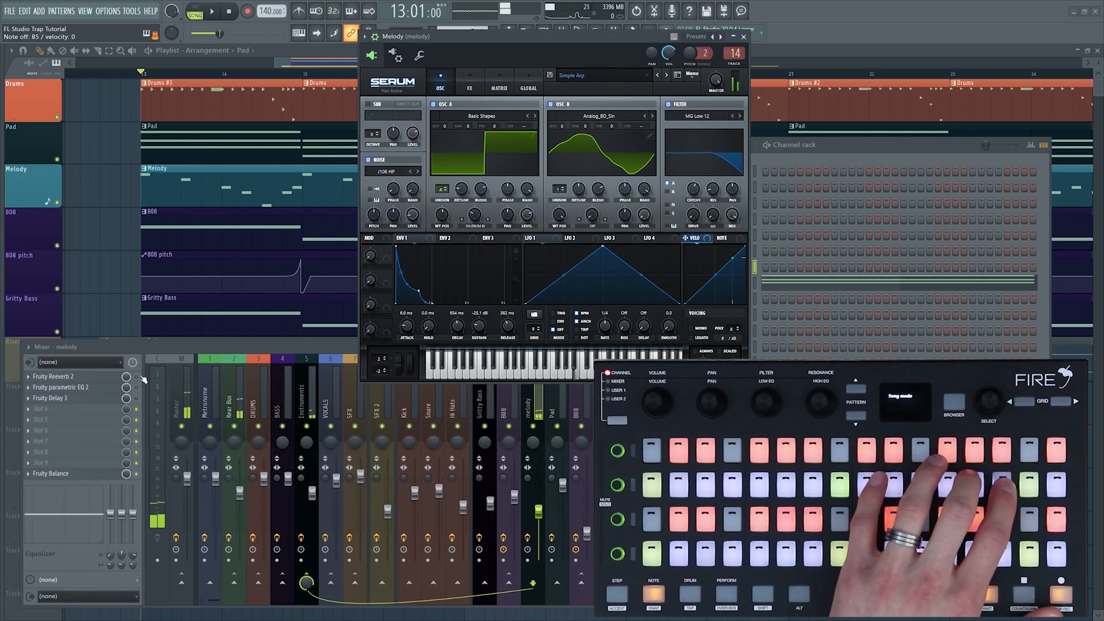
Toggle Fruity Reeverb 2 on the melody mixer track and inspect its Fruity parametric EQ 2 curve
click(136, 376)
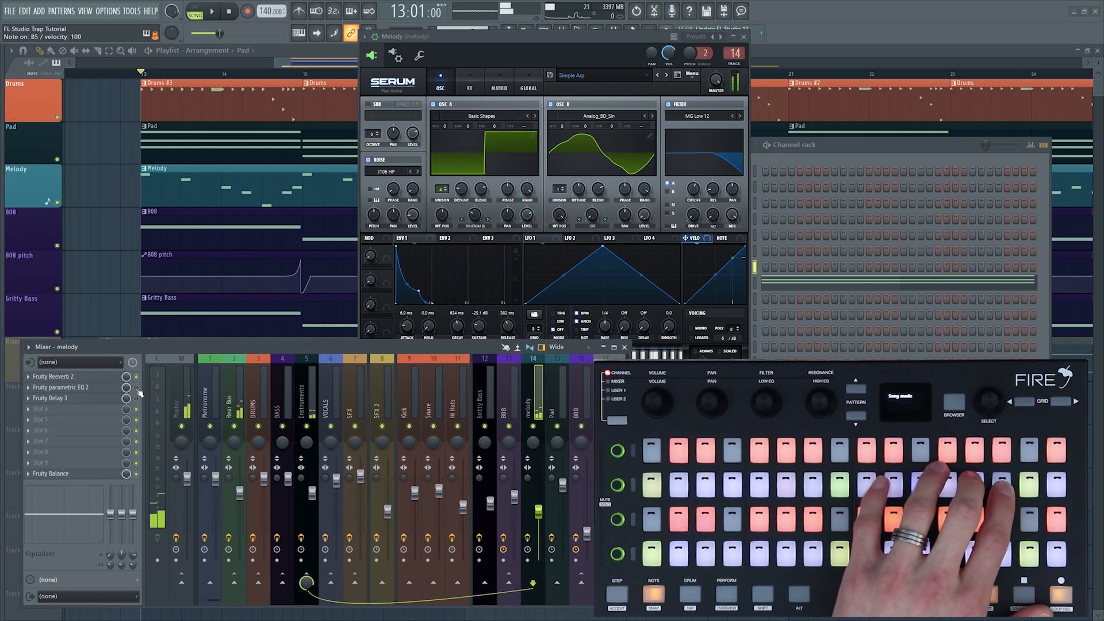
click(86, 386)
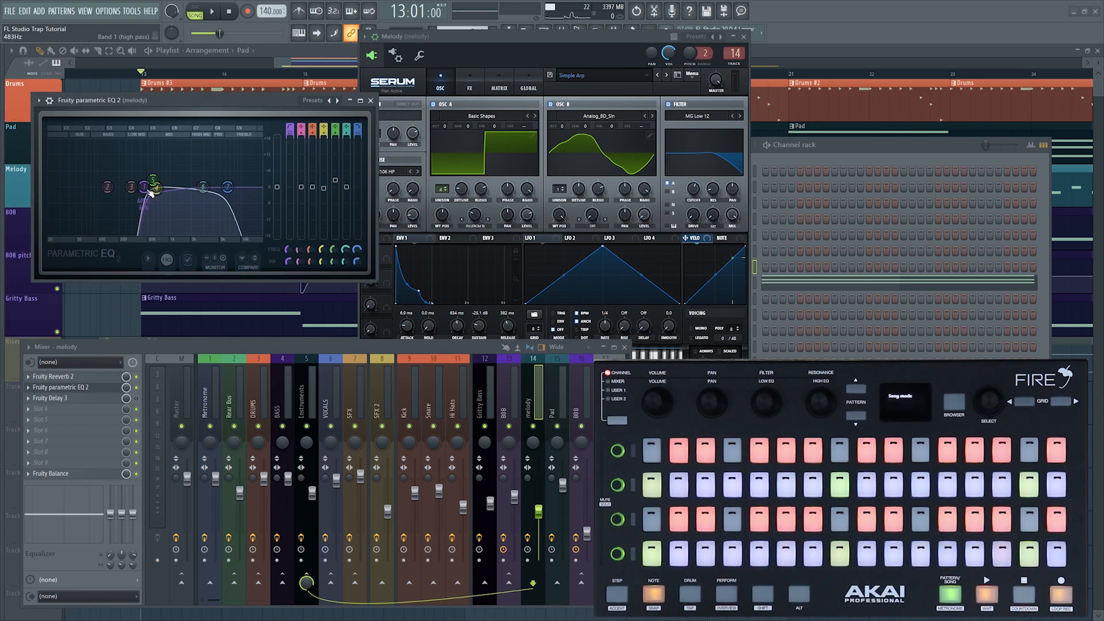
click(370, 101)
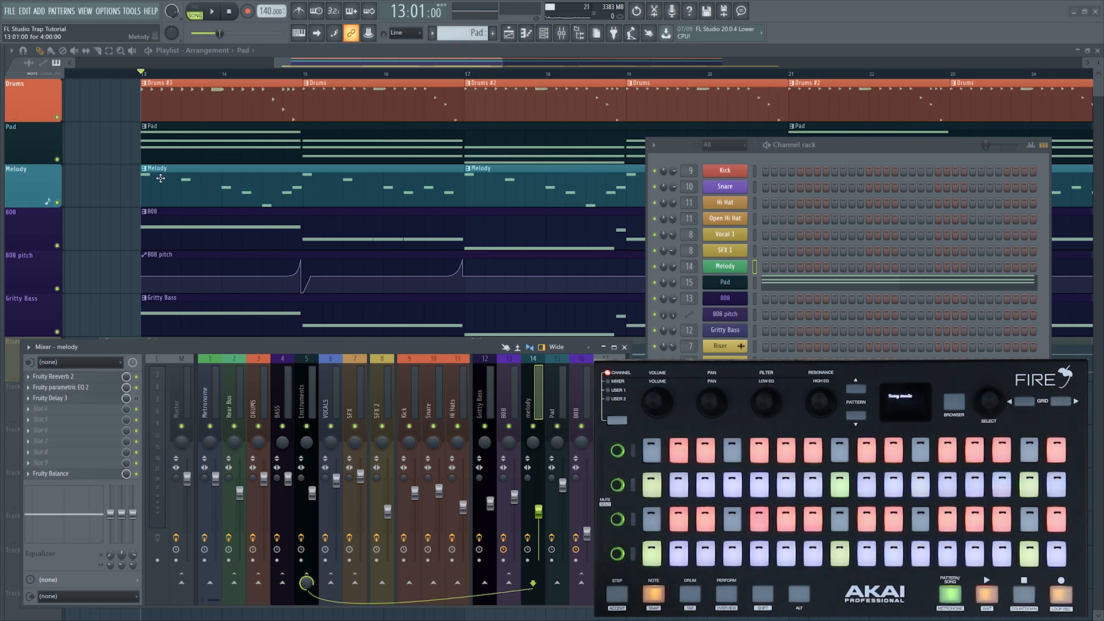
Open the Melody pattern's notes in the piano roll and move the window clear of the playlist tracks
double_click(166, 180)
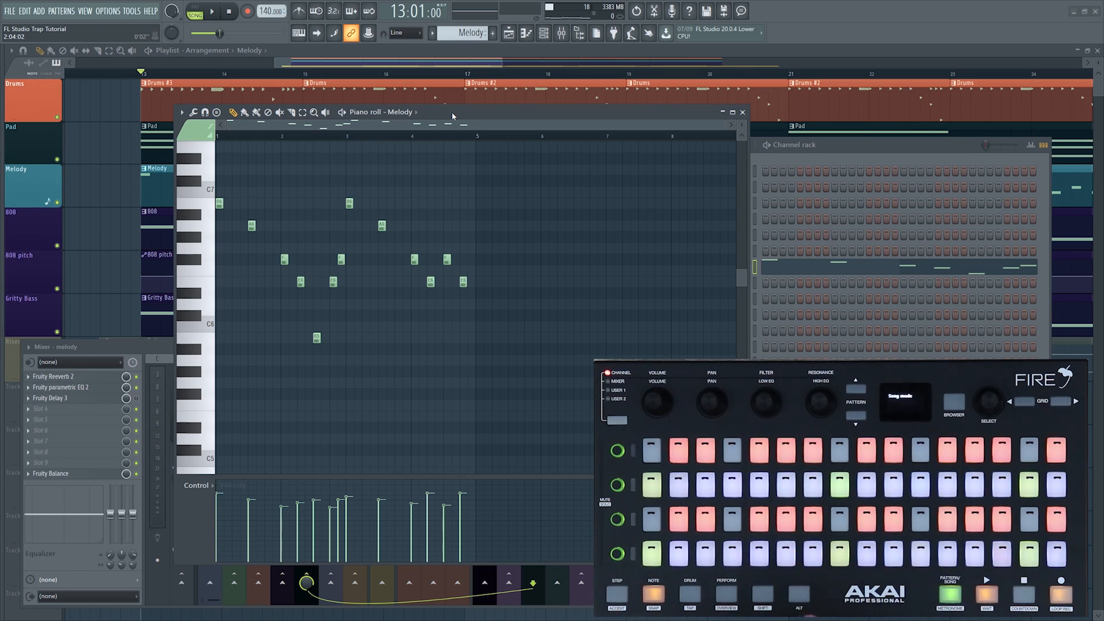
drag(451, 111, 499, 106)
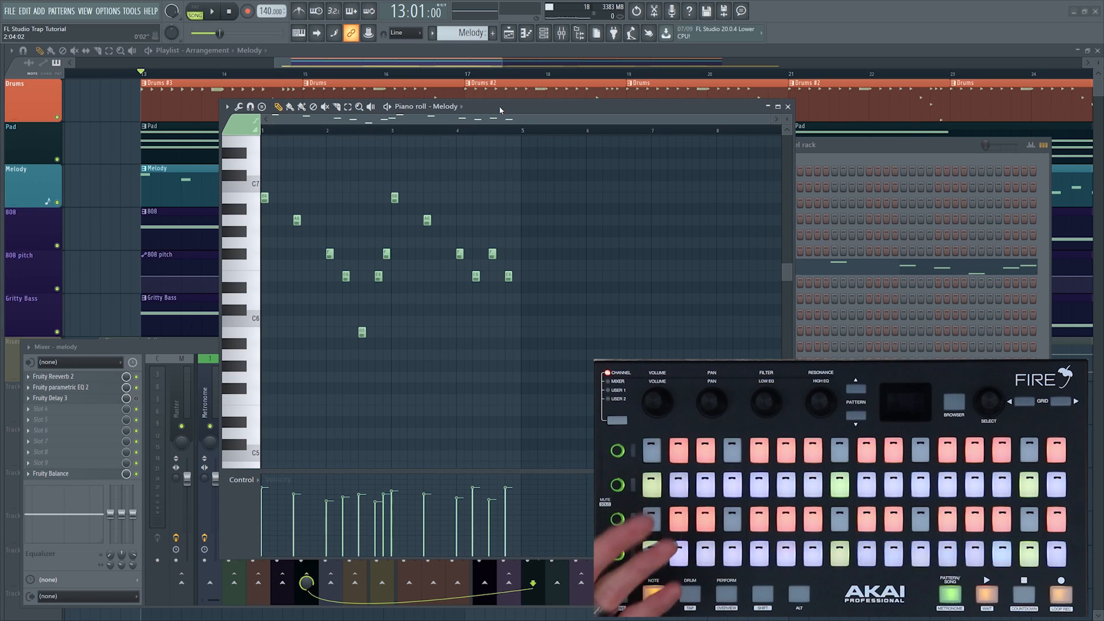
drag(499, 106, 570, 103)
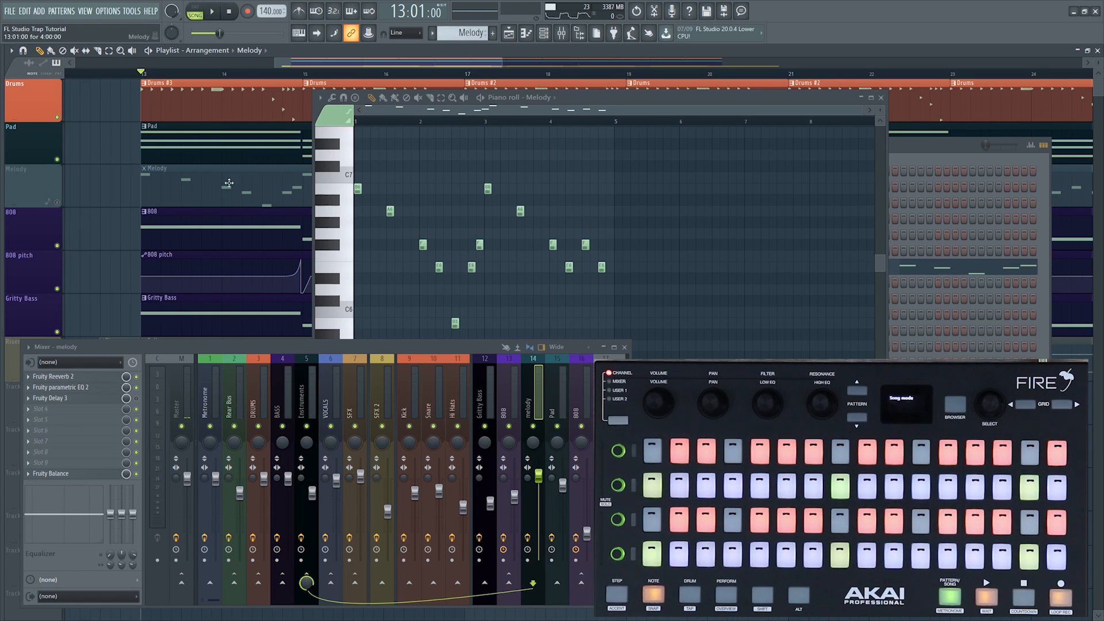
Transpose all the Melody notes down one octave and play the pattern
scroll(398, 117, up, 2)
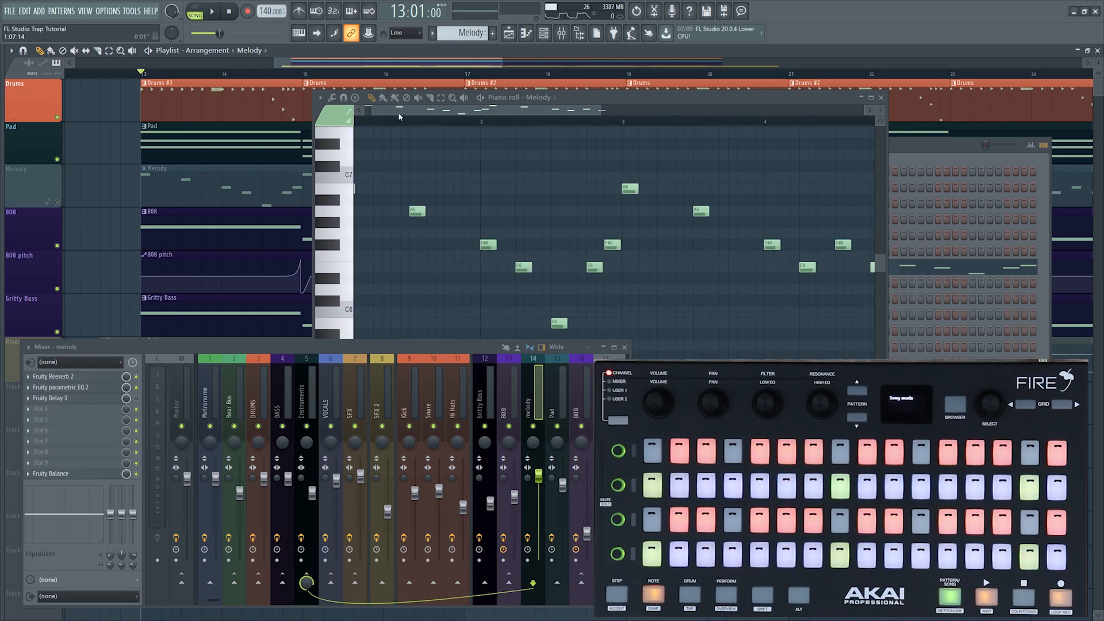
drag(398, 117, 386, 114)
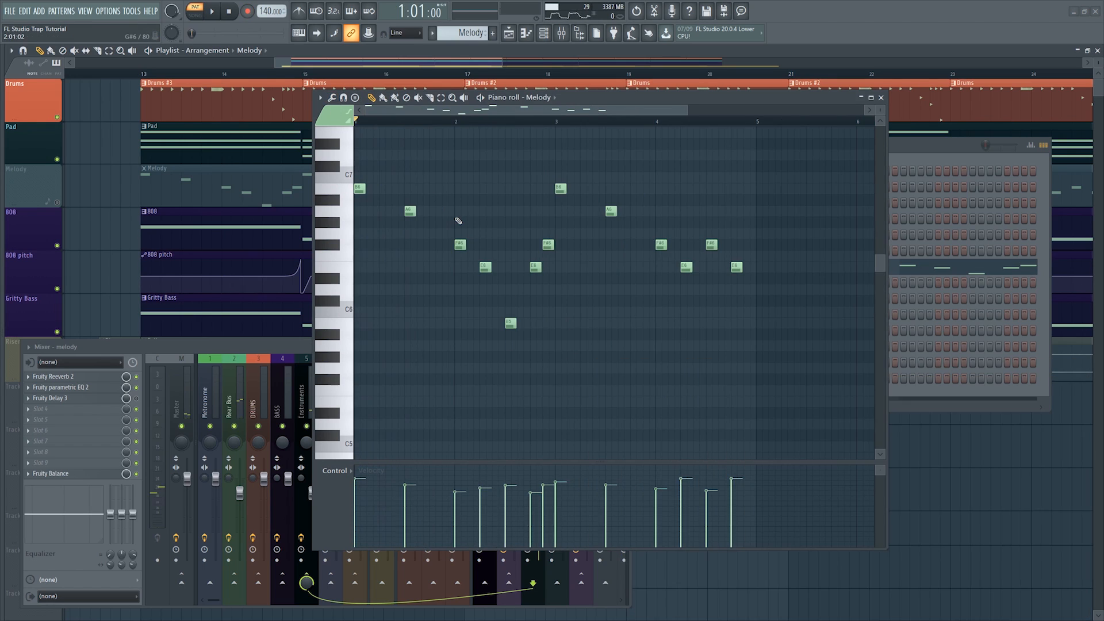
key(ctrl+a)
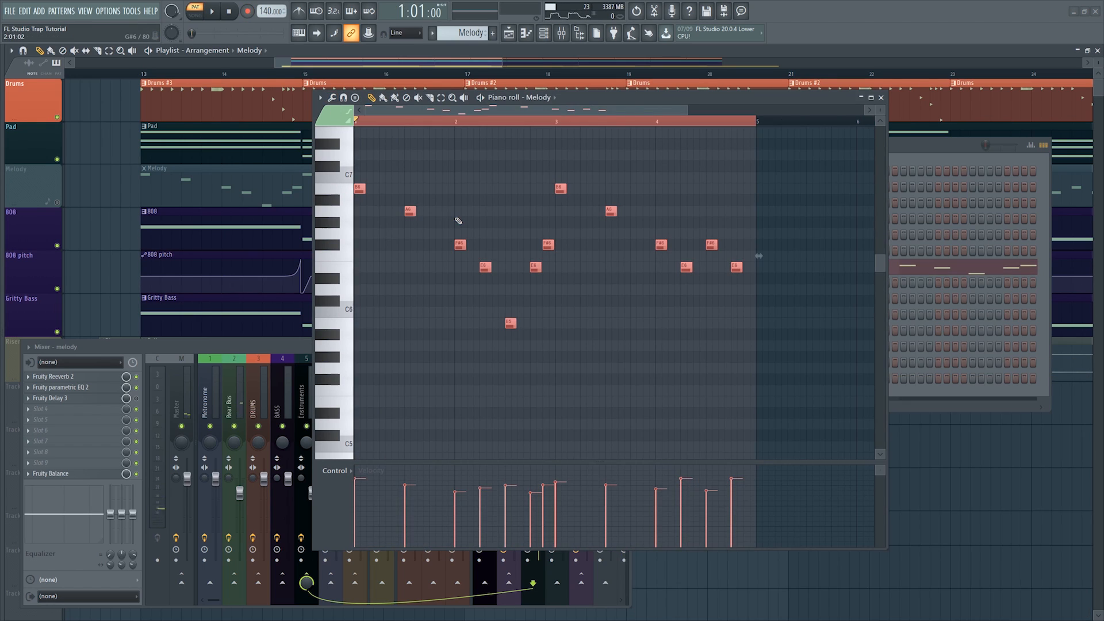
key(ctrl+Down)
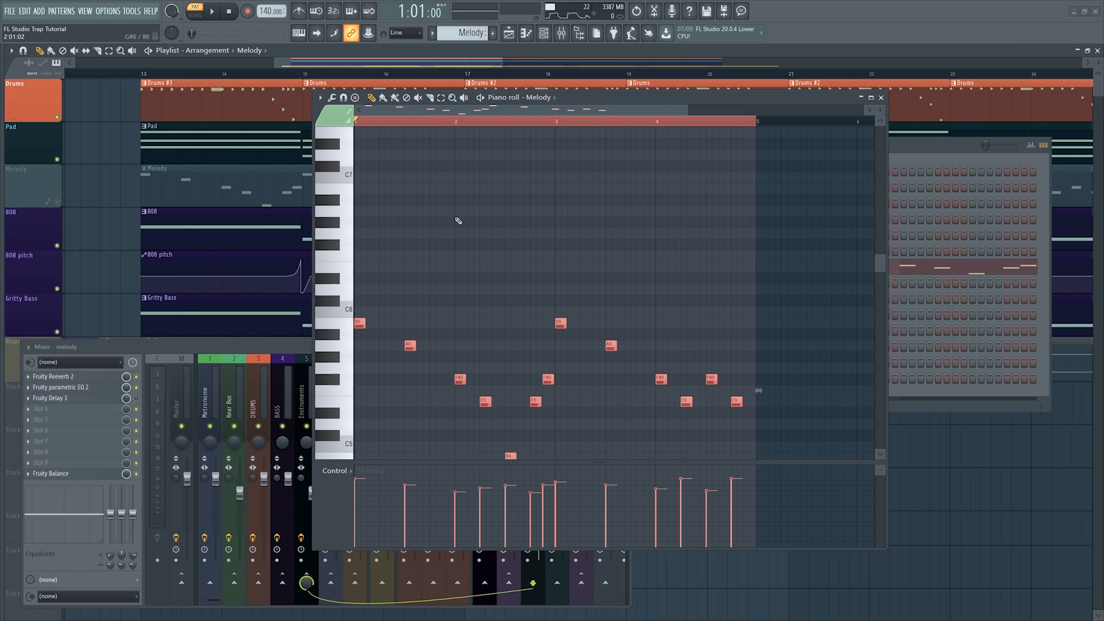
key(space)
key(space)
Unmute the Melody track, keep the Riser track muted, and play the arrangement from bar 13
right_click(56, 202)
key(l)
right_click(57, 203)
scroll(58, 213, down, 2)
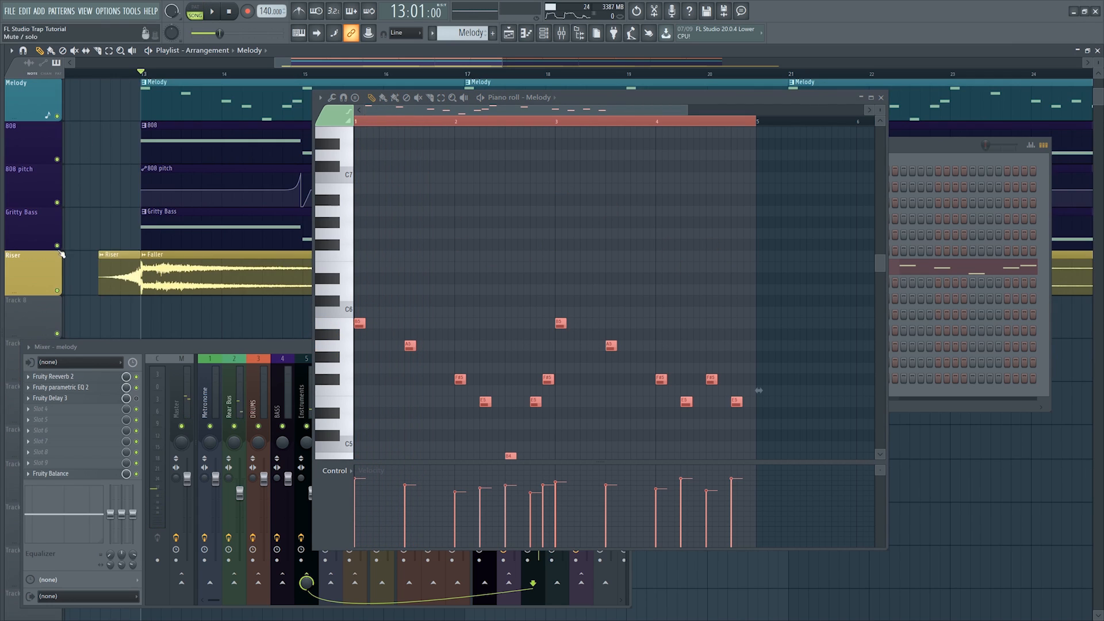
click(57, 289)
scroll(138, 230, up, 2)
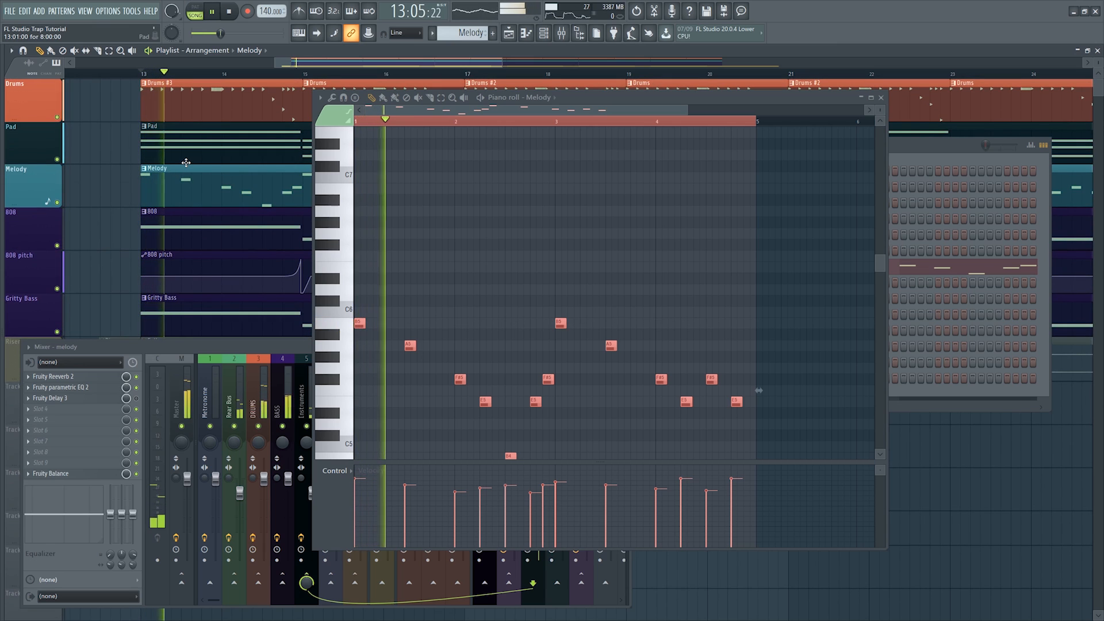
key(space)
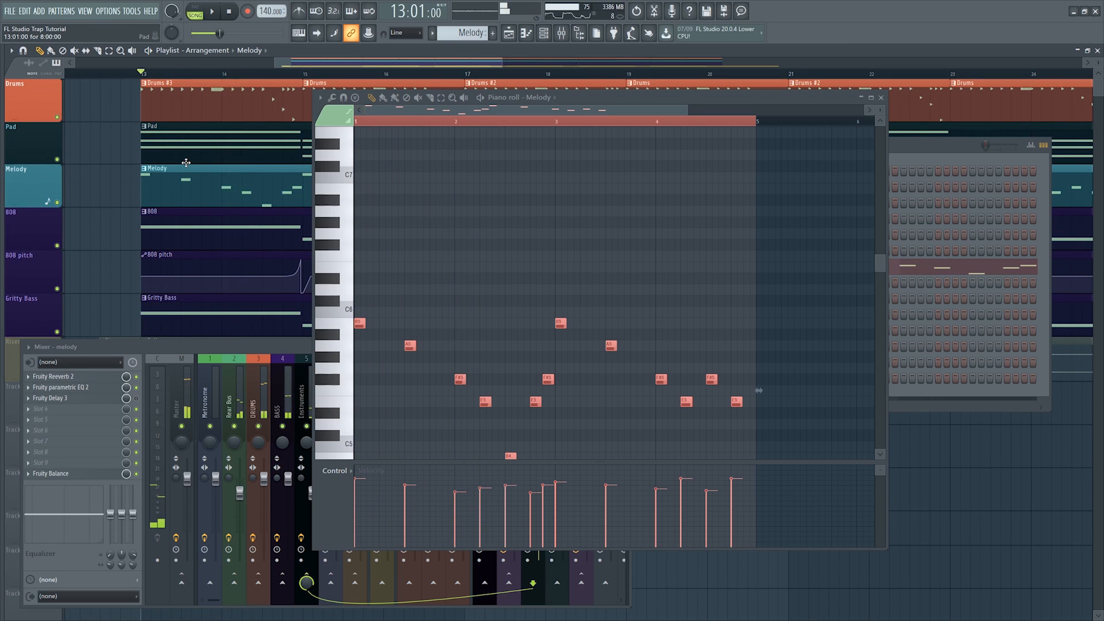
Select all the Melody notes and transpose them up two octaves
key(ctrl+a)
click(391, 246)
right_click(413, 246)
key(ctrl+a)
key(ctrl+Up)
key(ctrl+Up)
Play the arrangement, lower the Melody notes one octave during playback, and stop
key(space)
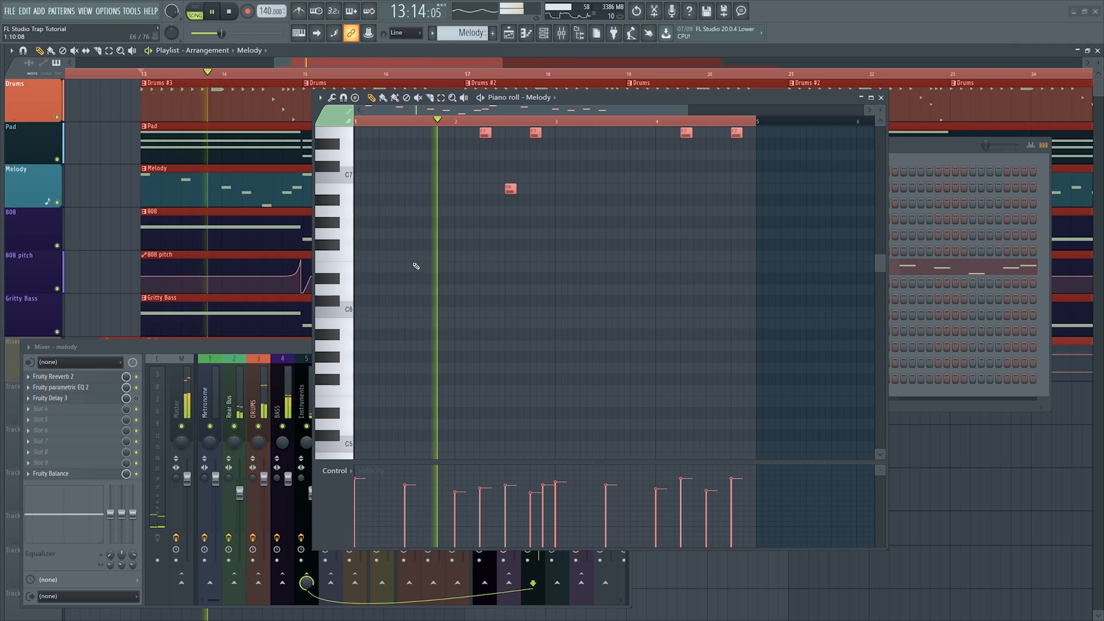
key(ctrl+Down)
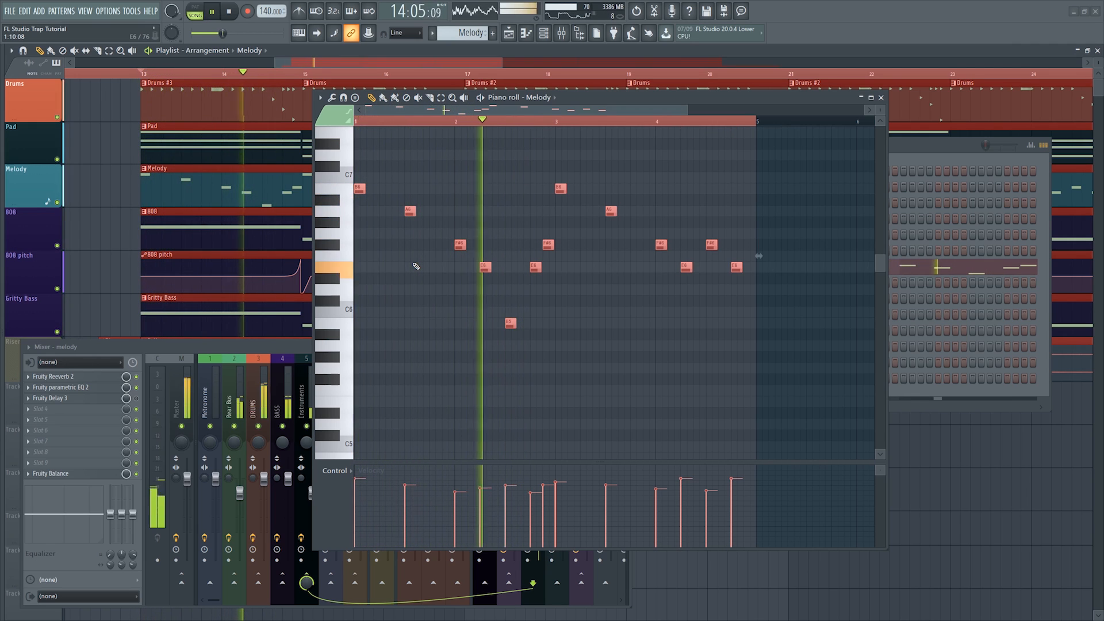
key(space)
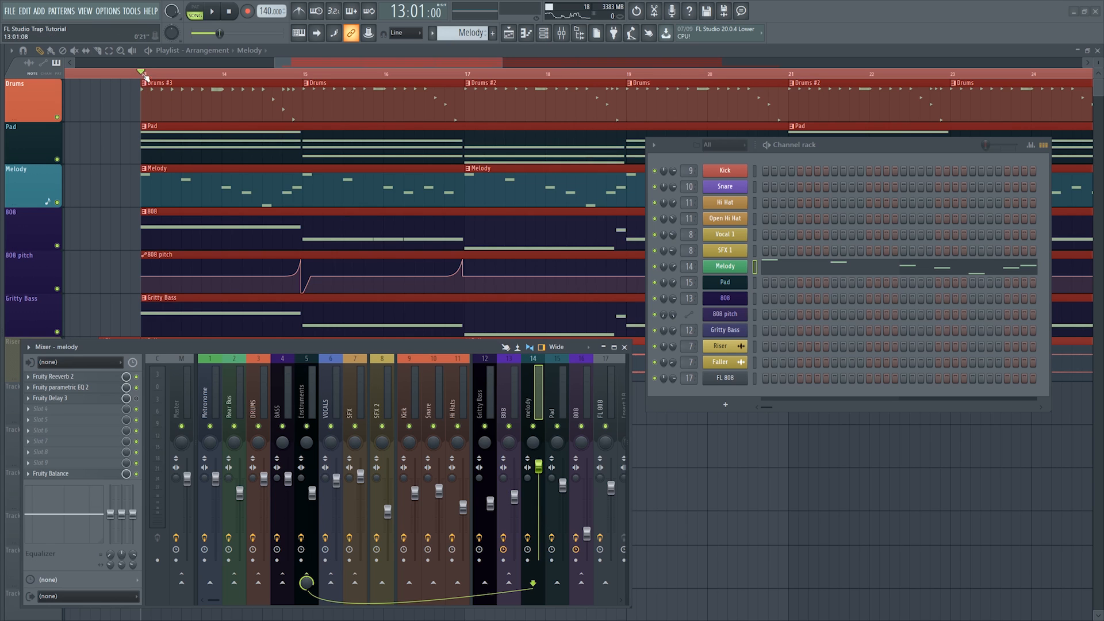
Play the arrangement from bar 13 and unmute the Riser track
scroll(144, 77, down, 3)
key(space)
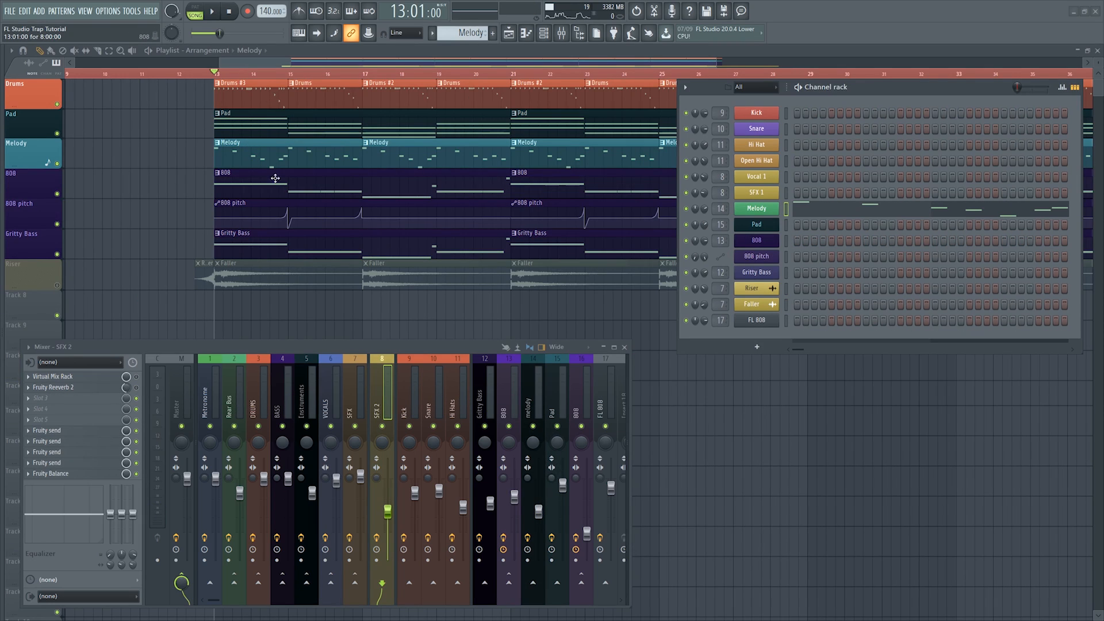
click(58, 286)
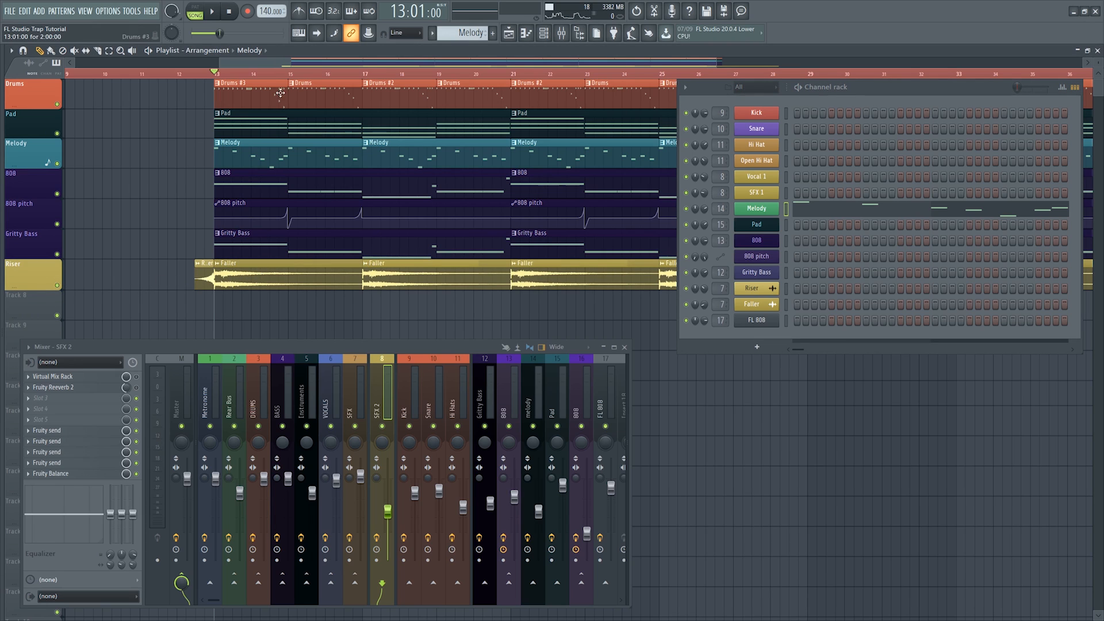
Solo the Riser track and mute its first Faller clip at bar 13
scroll(225, 76, up, 3)
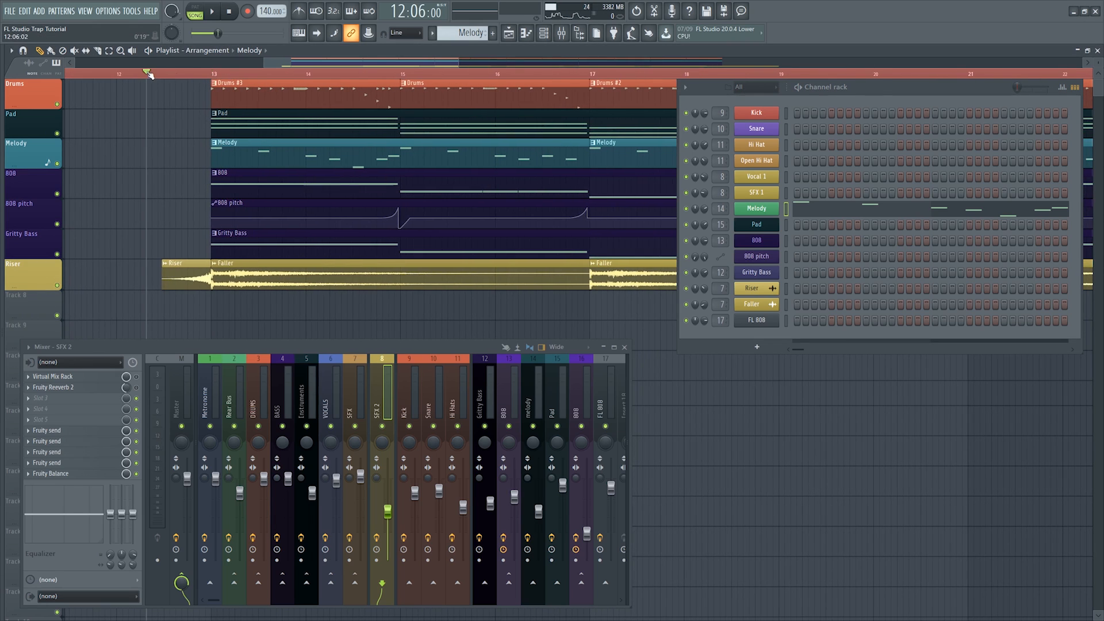
scroll(182, 285, up, 3)
right_click(57, 299)
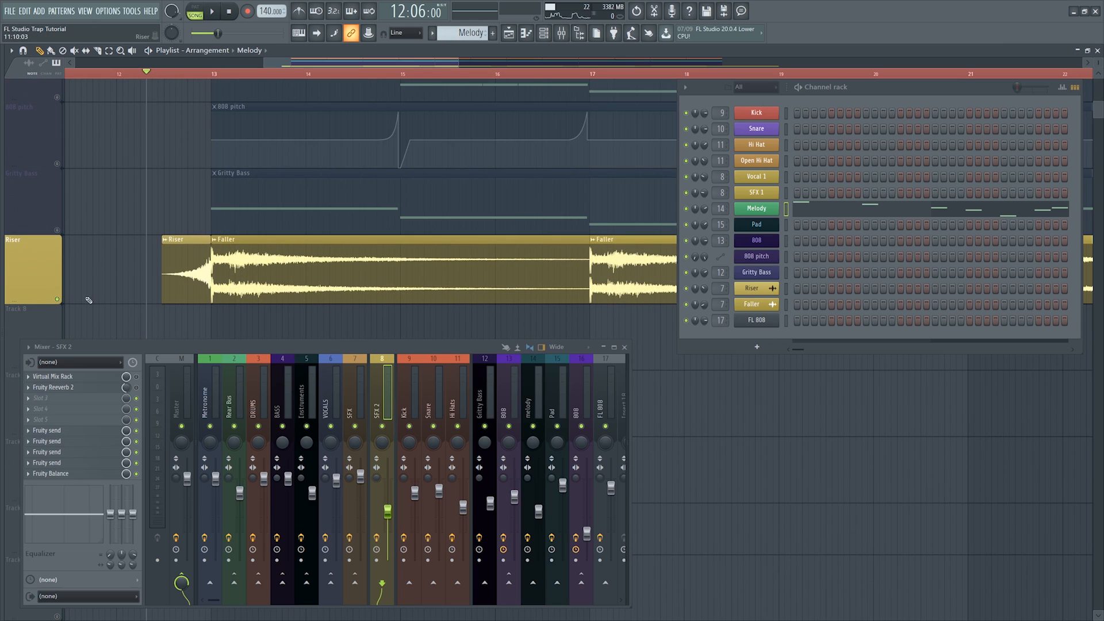
key(t)
click(282, 267)
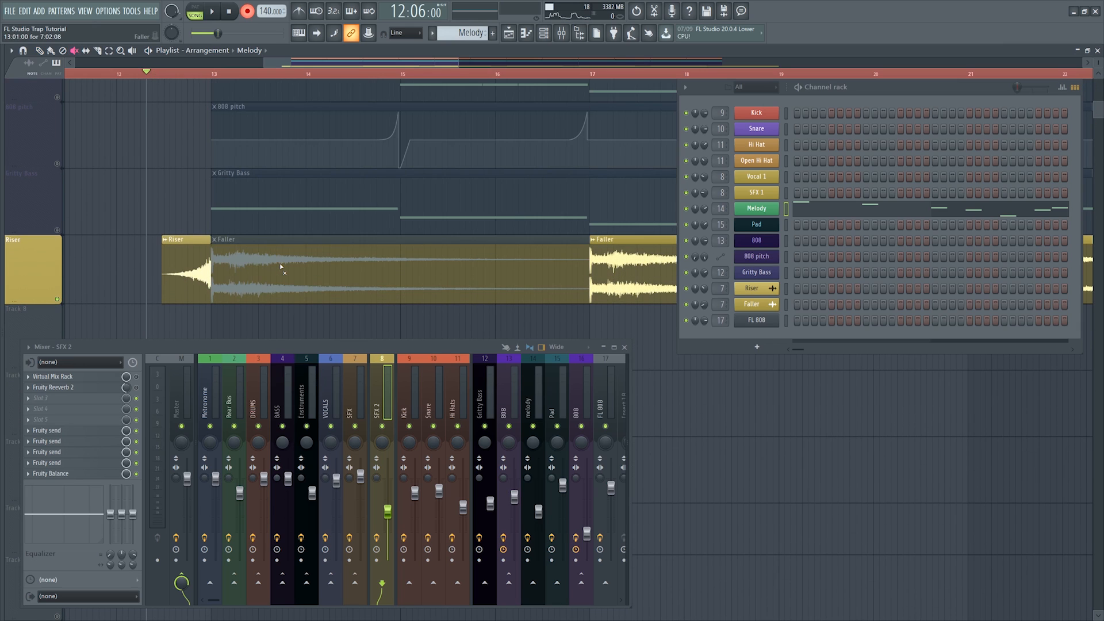
Play the soloed Riser clip leading into bar 13 and stop playback
scroll(210, 76, down, 3)
key(space)
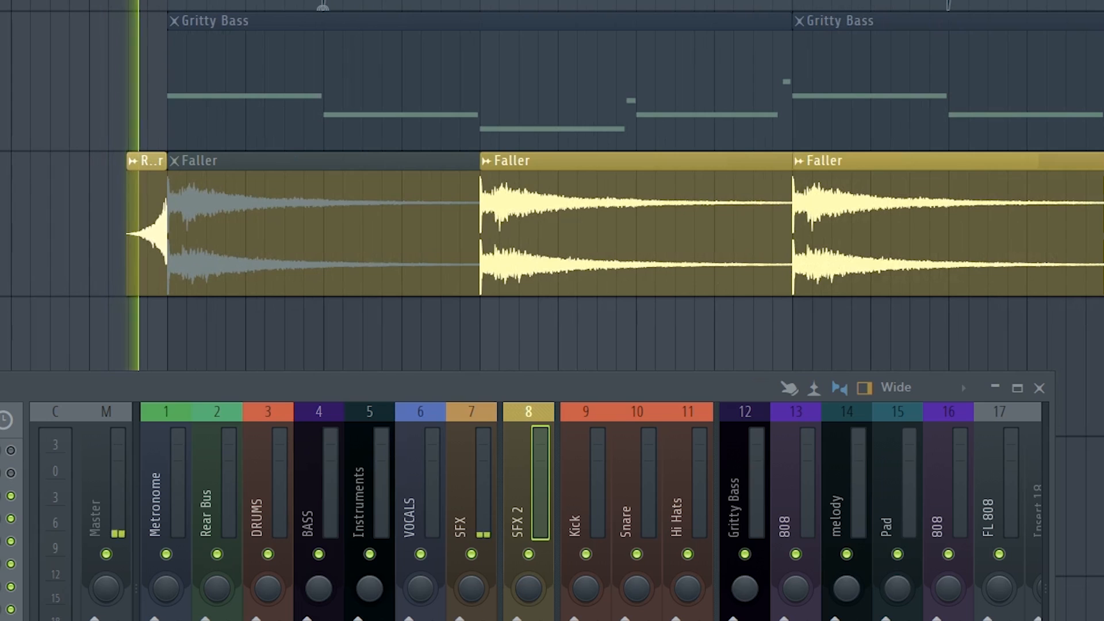
scroll(248, 273, up, 3)
scroll(247, 233, up, 1)
key(space)
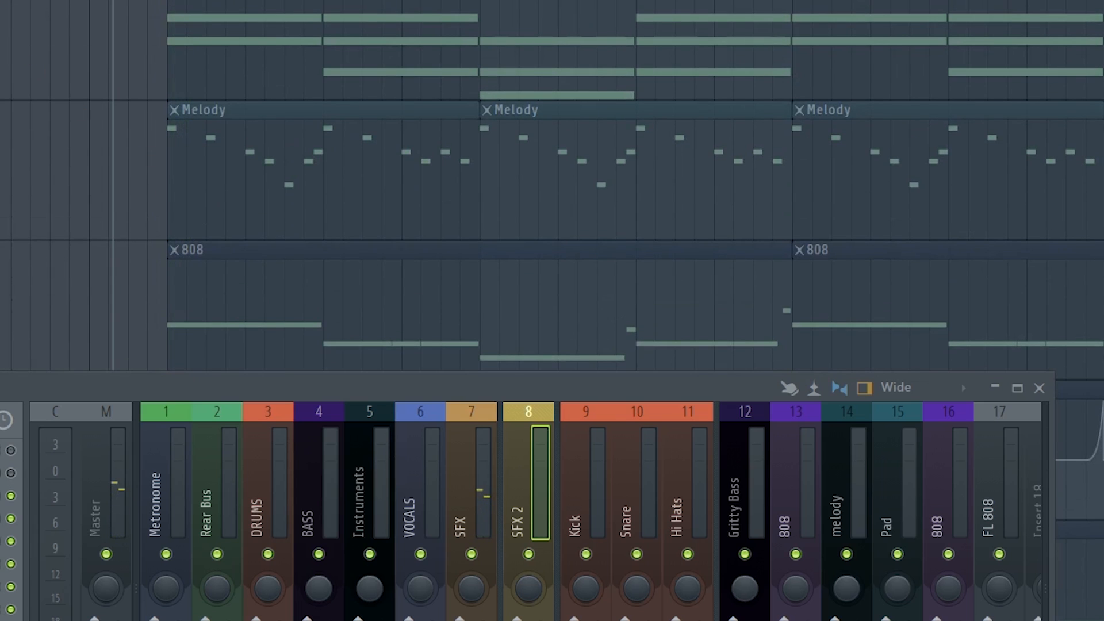
Replay the Riser clip leading into bar 13 and close the mixer
scroll(259, 184, down, 4)
key(space)
scroll(261, 12, down, 2)
scroll(264, 5, up, 4)
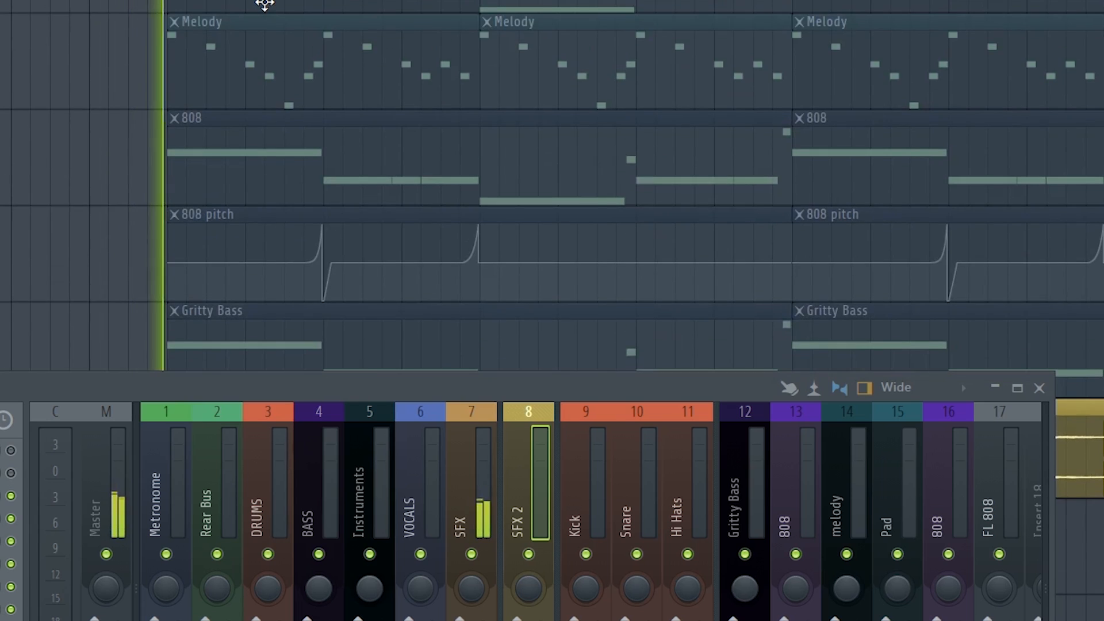
scroll(483, 190, down, 4)
click(1038, 387)
scroll(253, 316, up, 4)
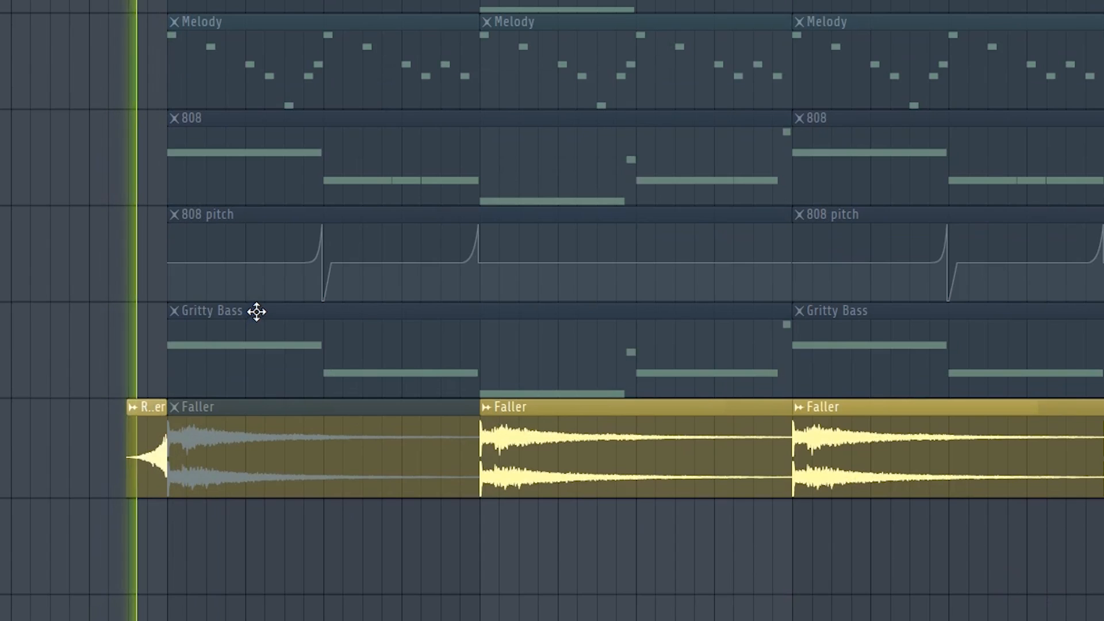
Stop playback, unmute the first Faller clip at bar 13 and switch back to the Draw tool
key(space)
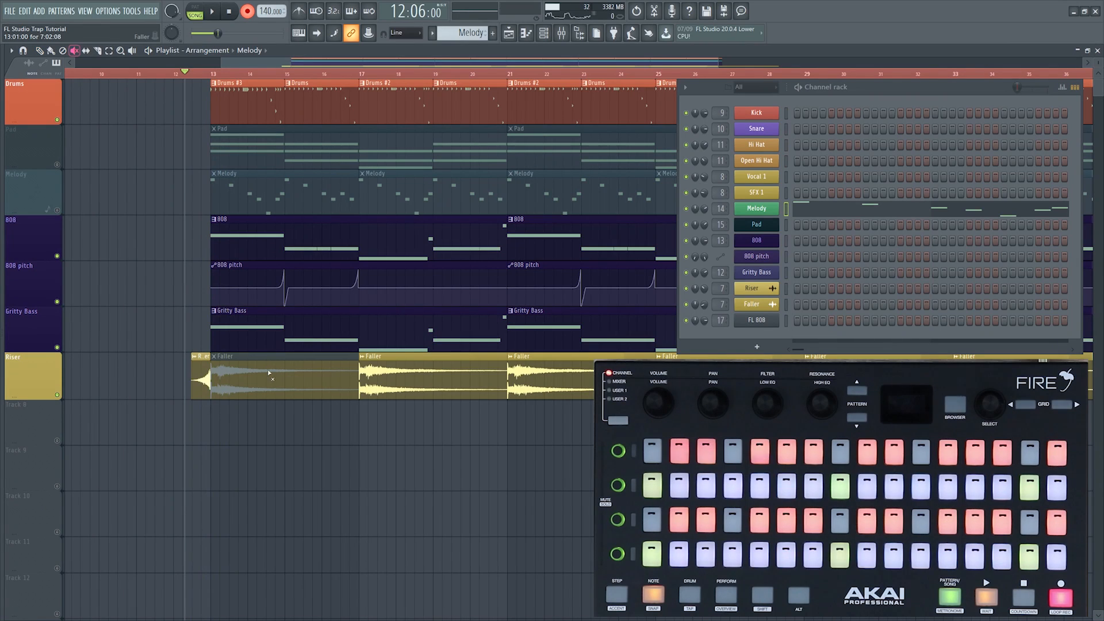
click(269, 373)
key(p)
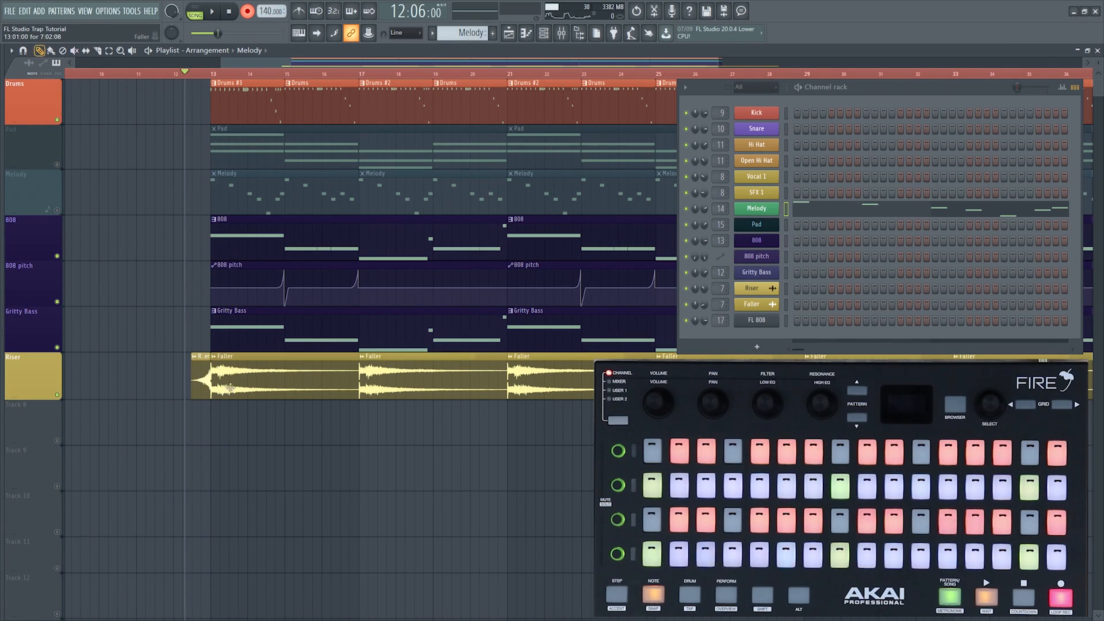
Solo the Riser track, play its Faller clip from bar 13 and stop playback
right_click(57, 395)
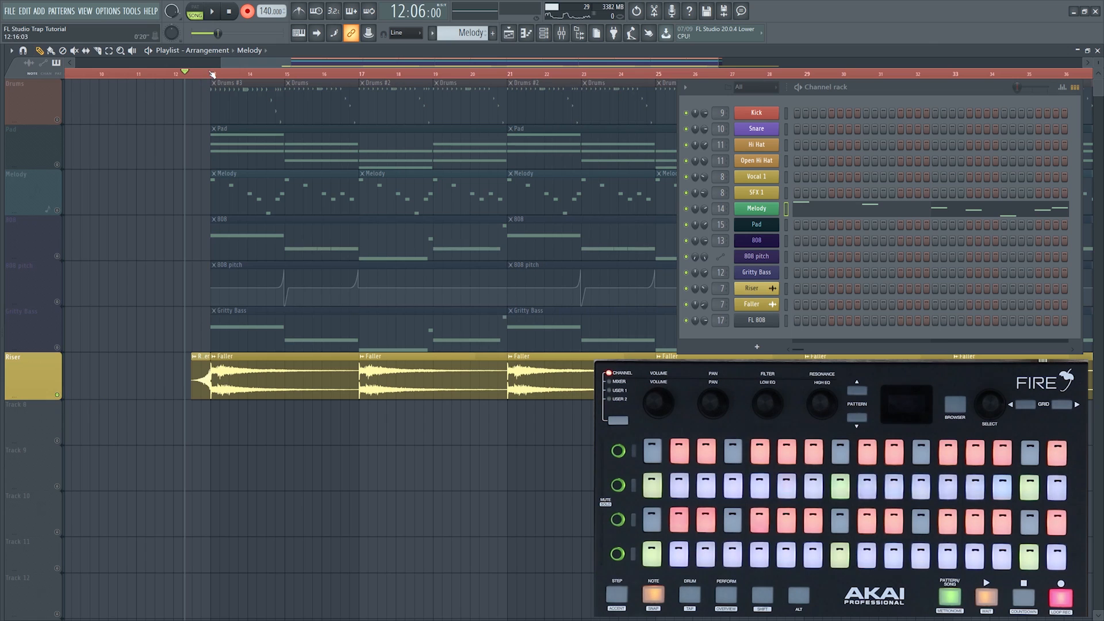
click(212, 73)
key(space)
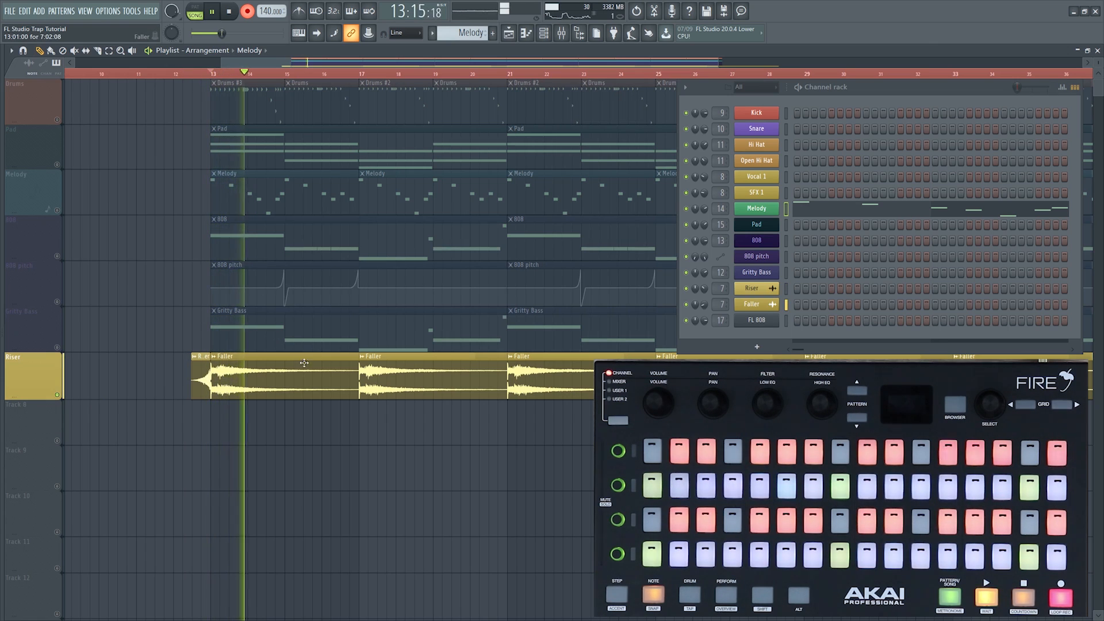
key(space)
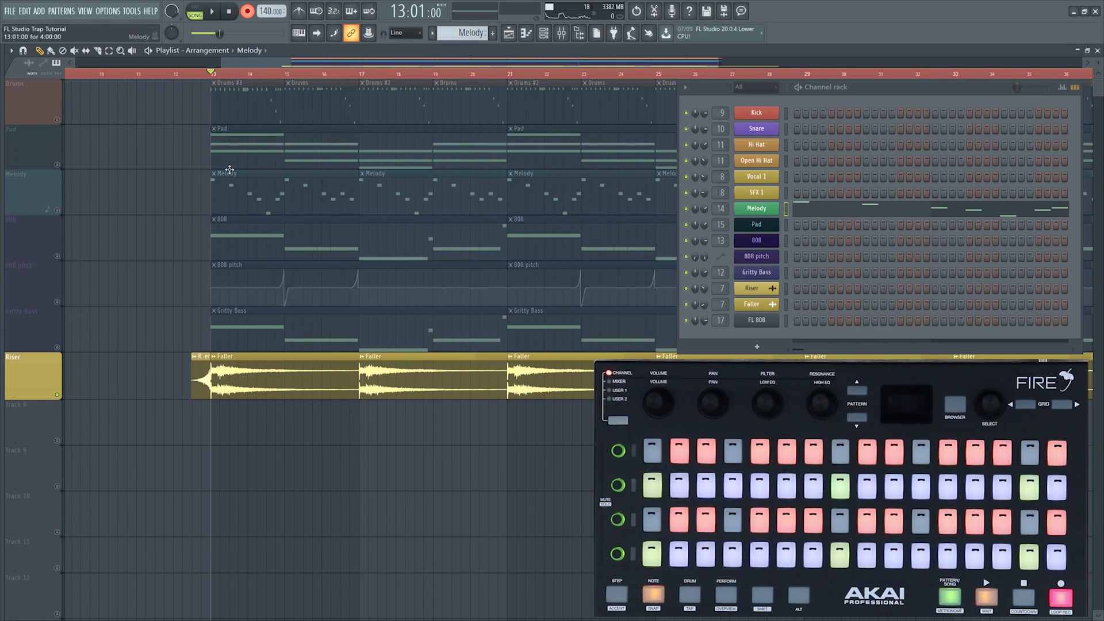
Unsolo the Riser track so that all playlist tracks are enabled, including Pad and Melody
right_click(60, 122)
click(55, 163)
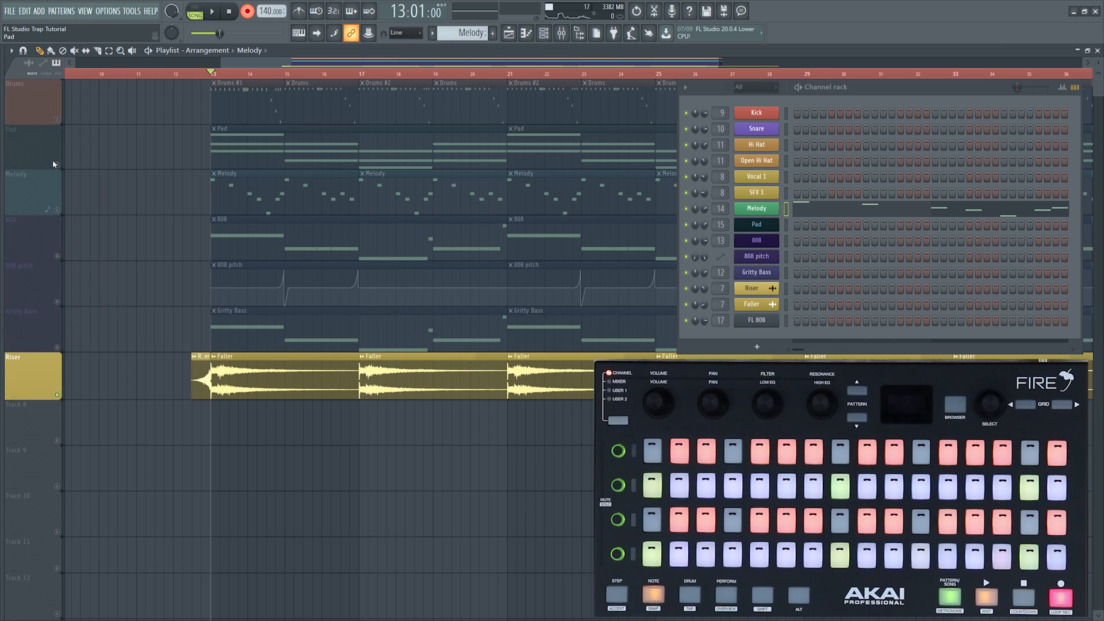
right_click(57, 165)
Play the full arrangement from bar 12 through the riser and the drop, and stop playback
click(176, 74)
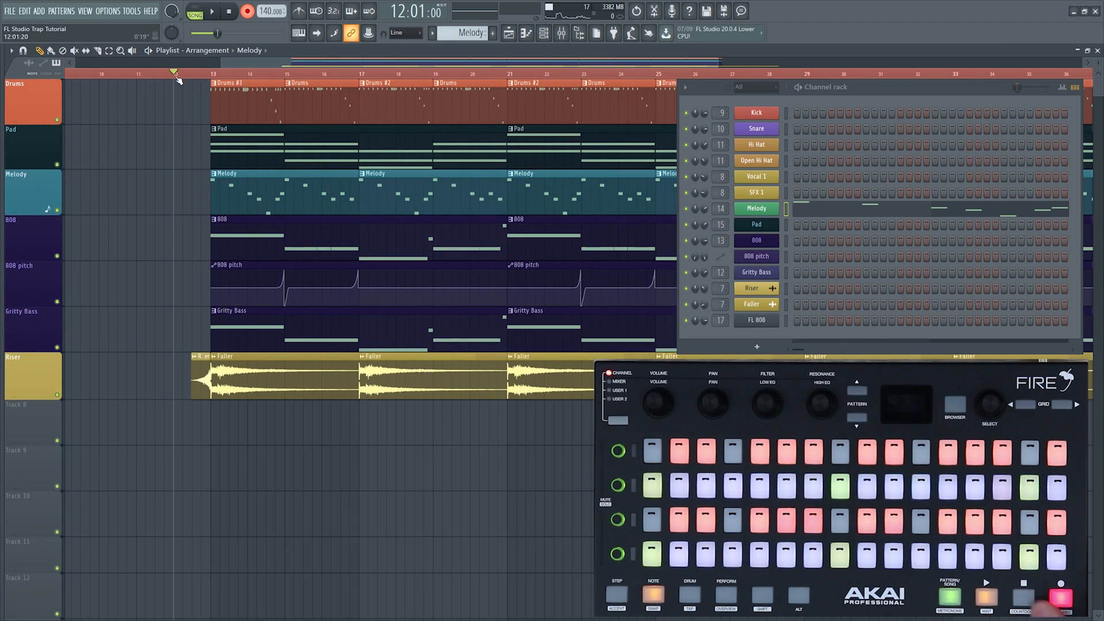
key(space)
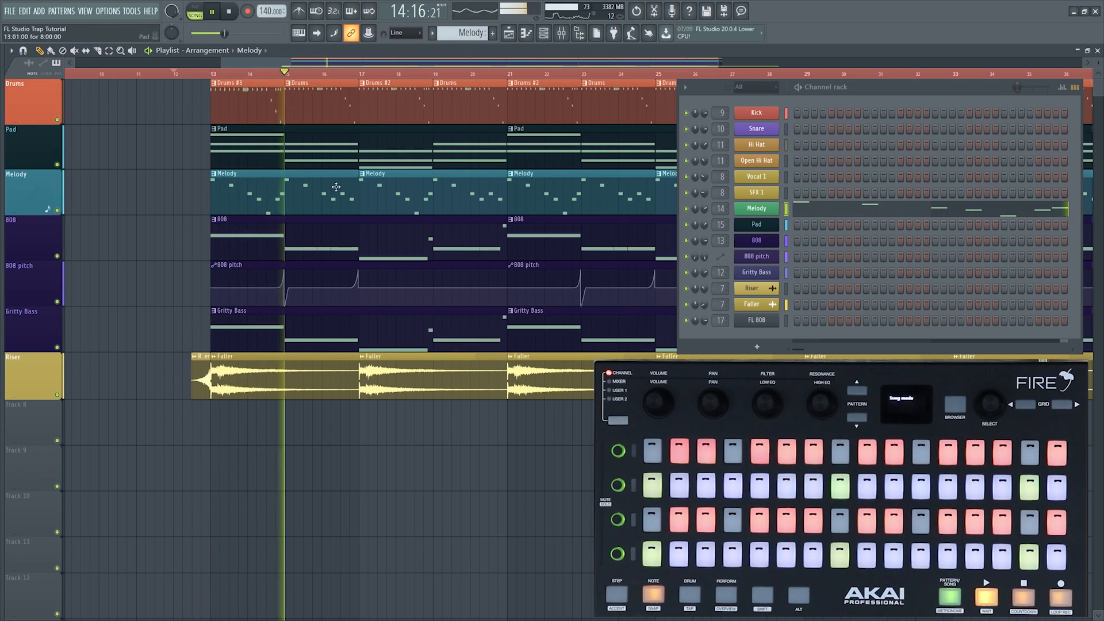
scroll(375, 74, down, 1)
scroll(375, 75, down, 2)
scroll(411, 75, up, 2)
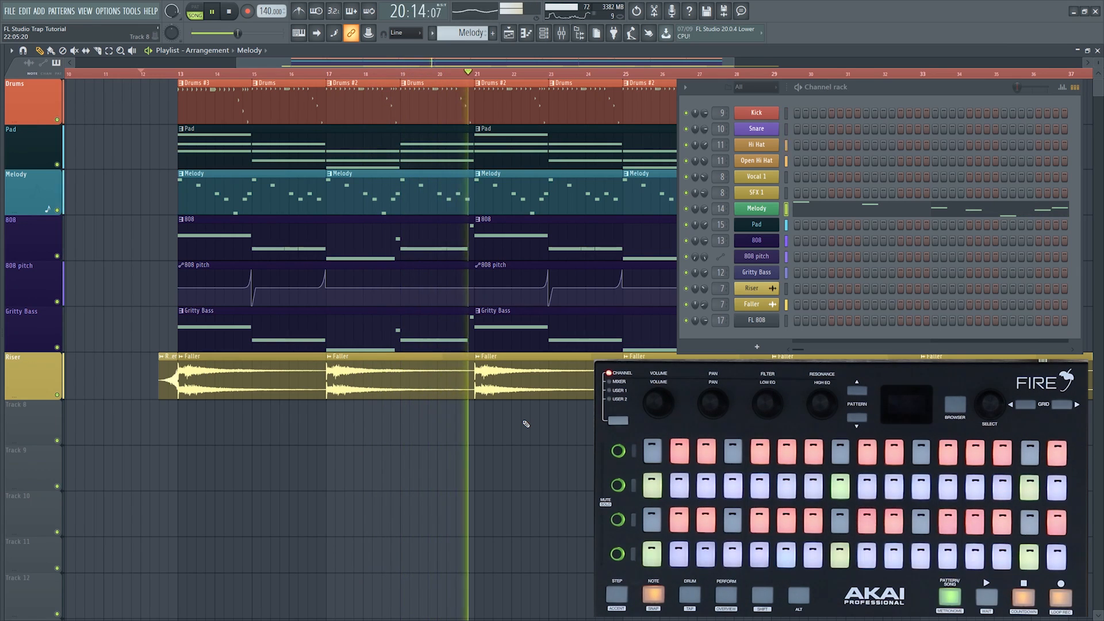
key(space)
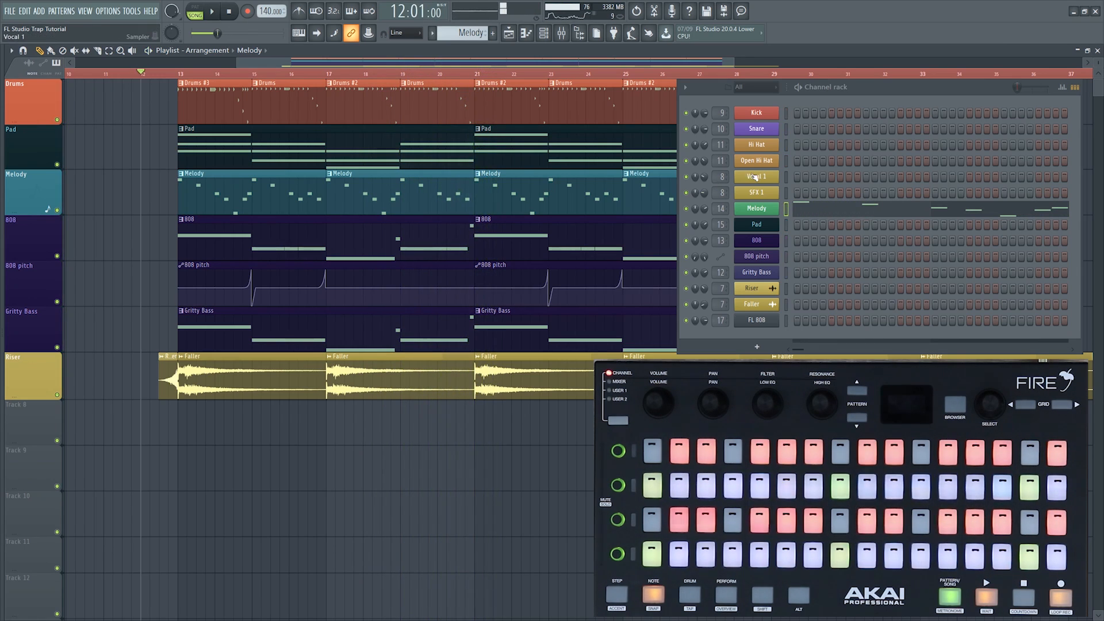